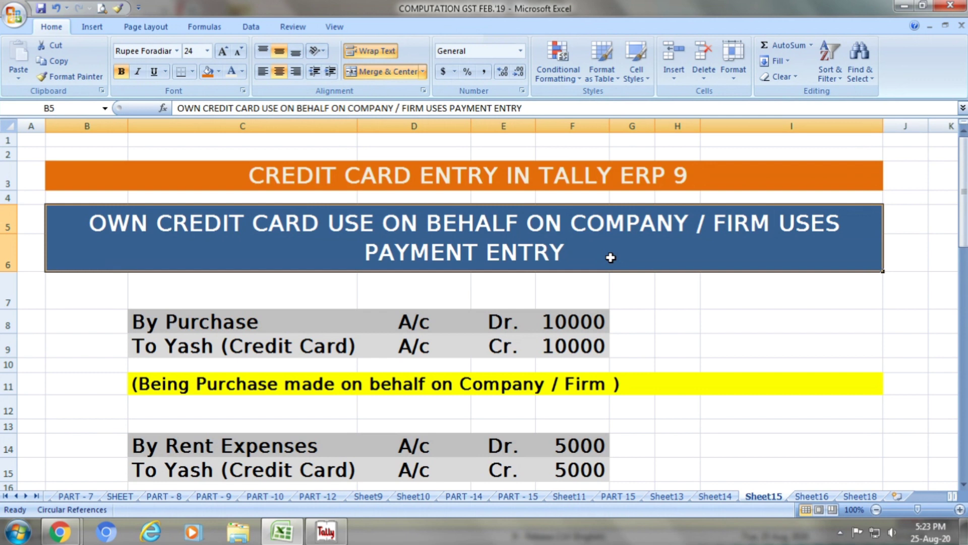
Examine the purchase payment entry in rows 8 and 9, cell by cell, together with its narration in row 11
left_click(312, 325)
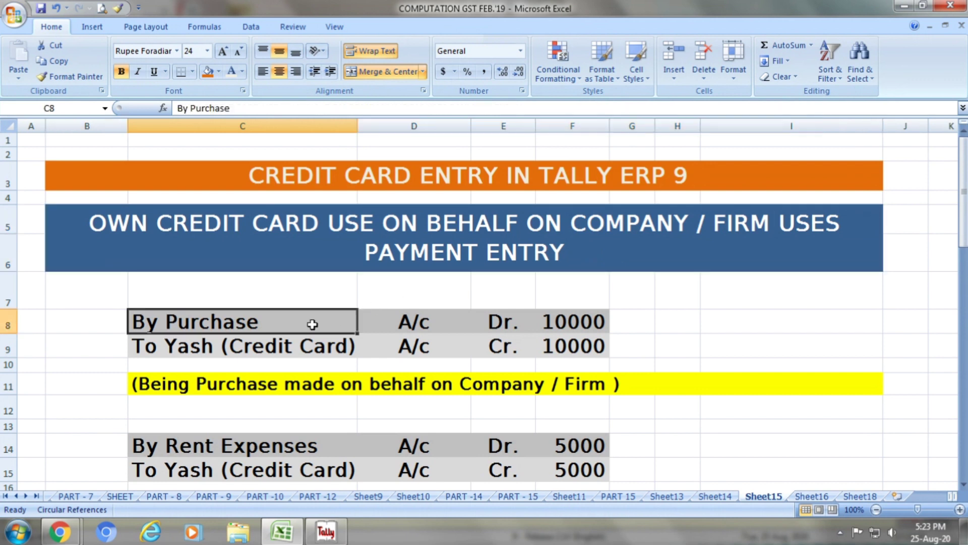
left_click(398, 324)
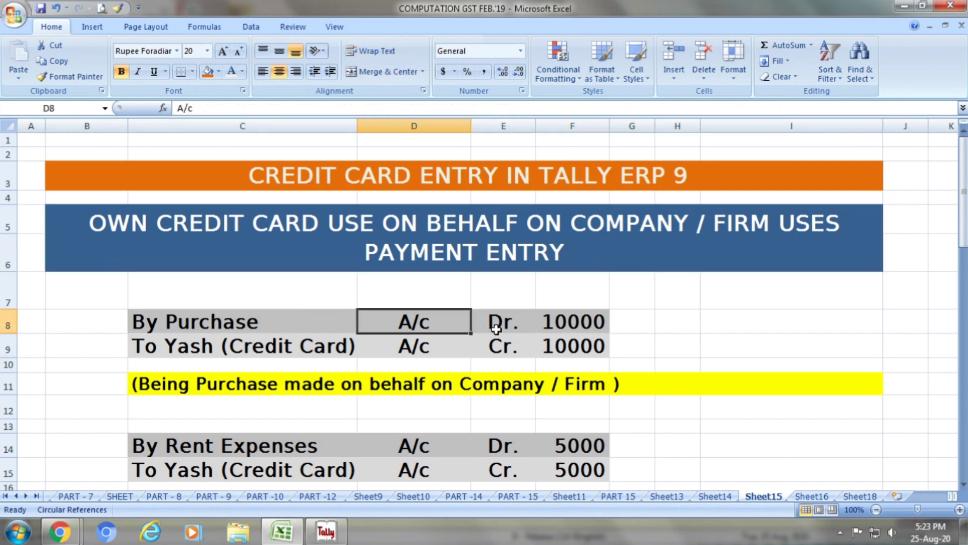
left_click(517, 327)
left_click(547, 325)
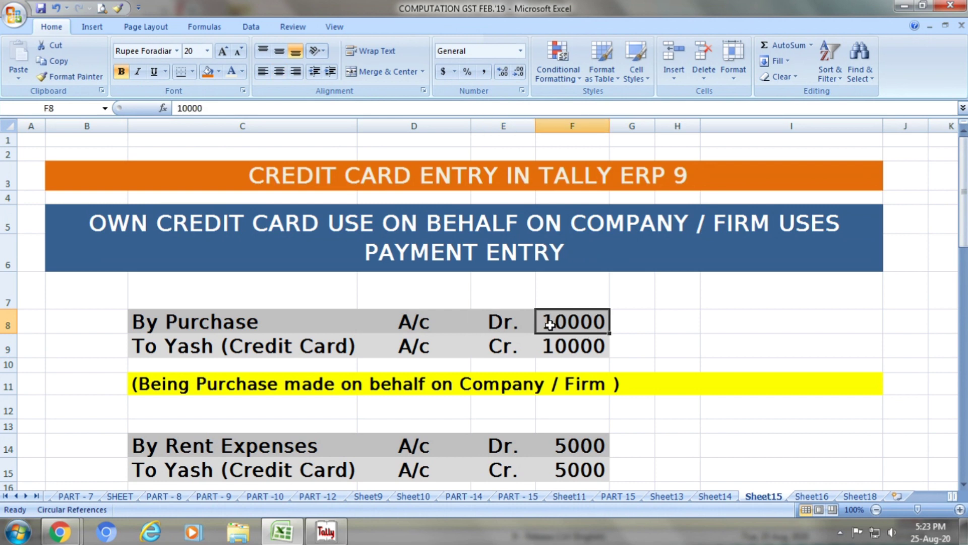
left_click(346, 348)
left_click(399, 348)
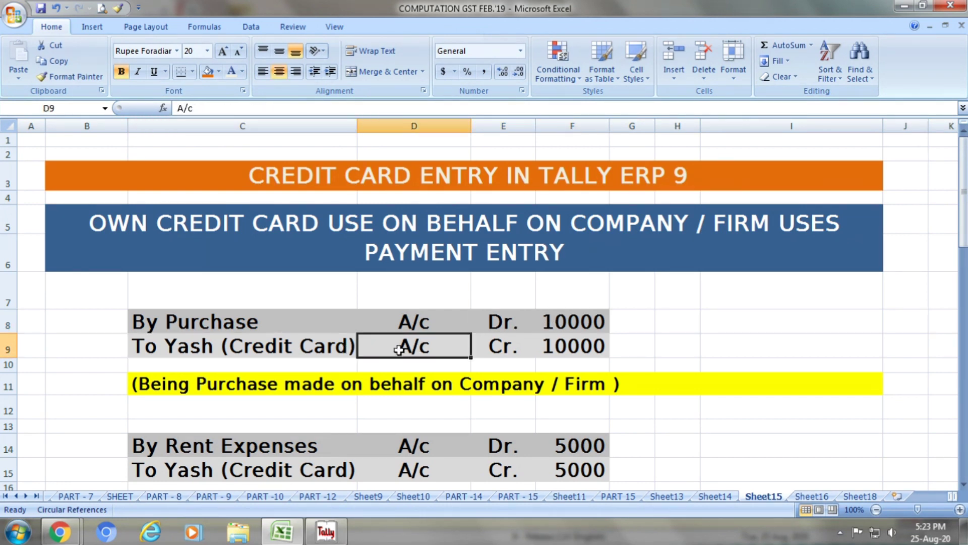
left_click(499, 348)
left_click(572, 348)
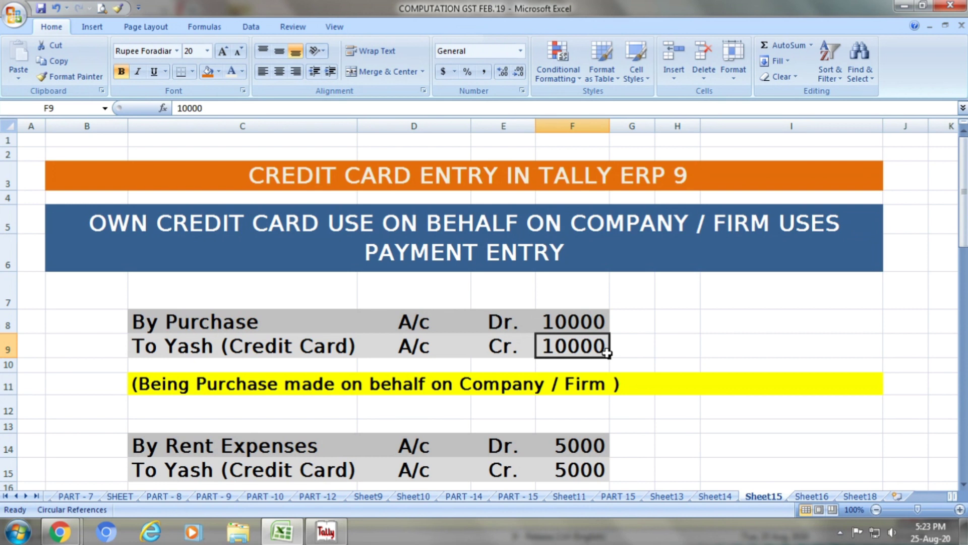
left_click(589, 384)
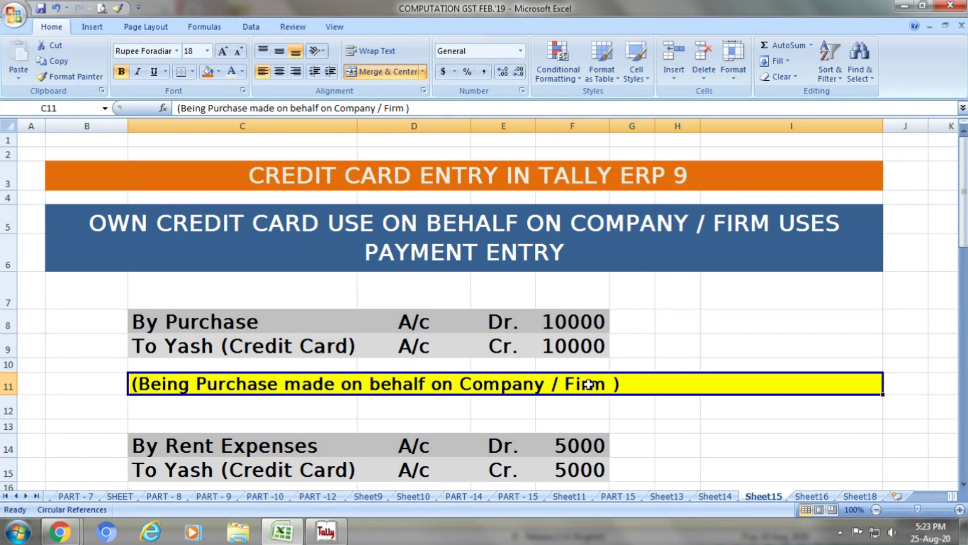
Examine the rent expenses payment entry in rows 14 and 15 and its narration in row 17
left_click(299, 438)
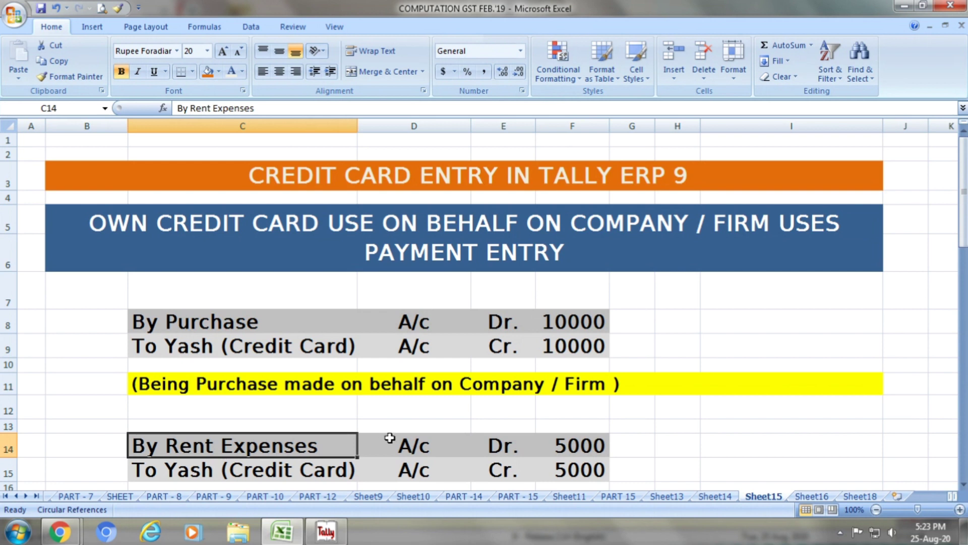
left_click(396, 441)
left_click(484, 445)
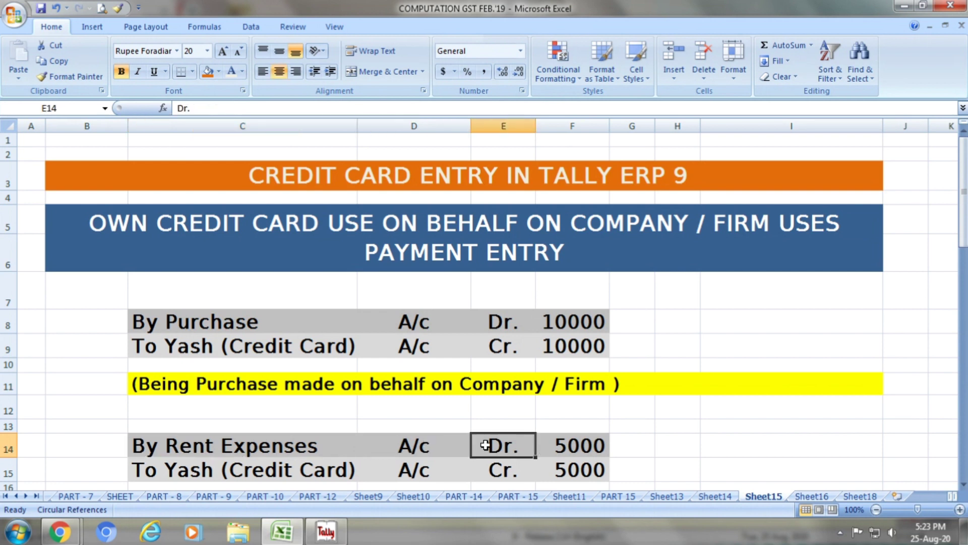
left_click(574, 448)
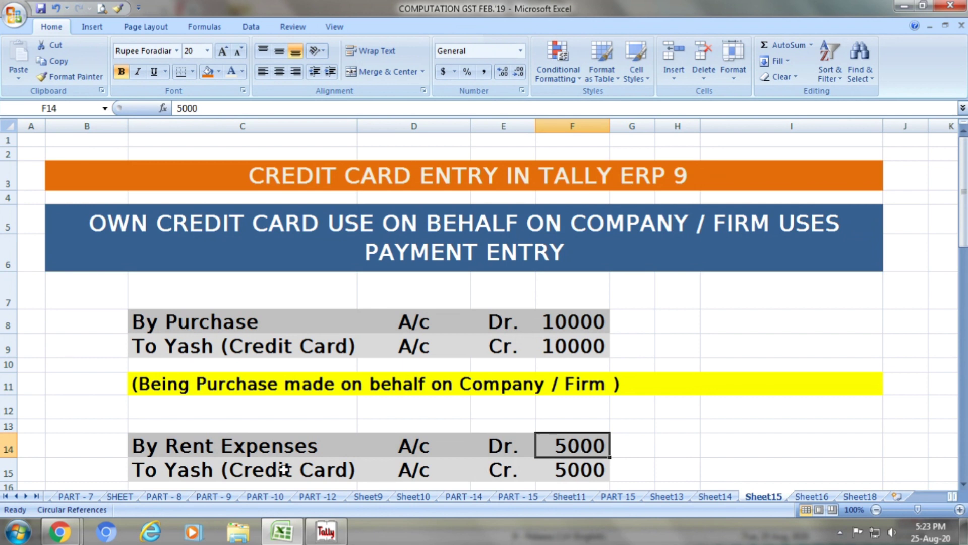
left_click(184, 465)
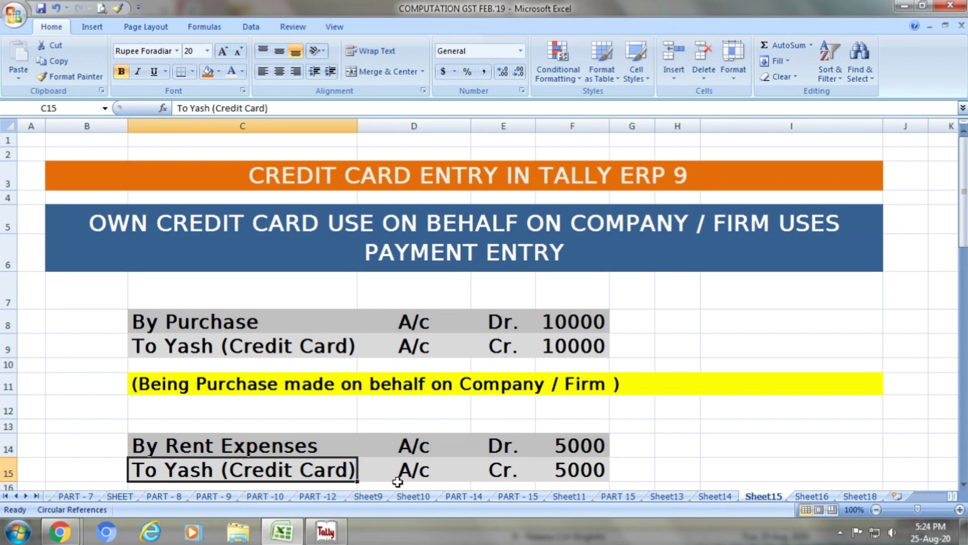
left_click(428, 471)
left_click(499, 472)
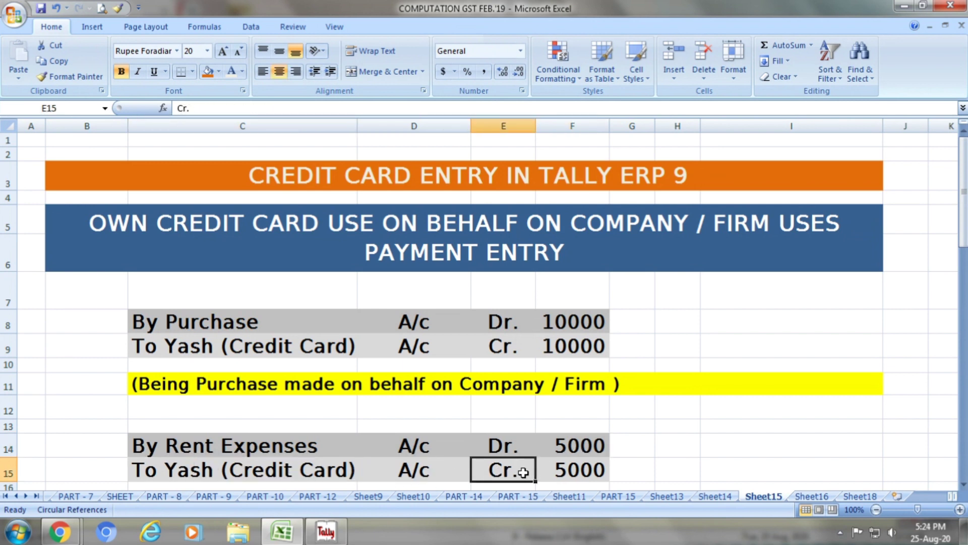
left_click(568, 470)
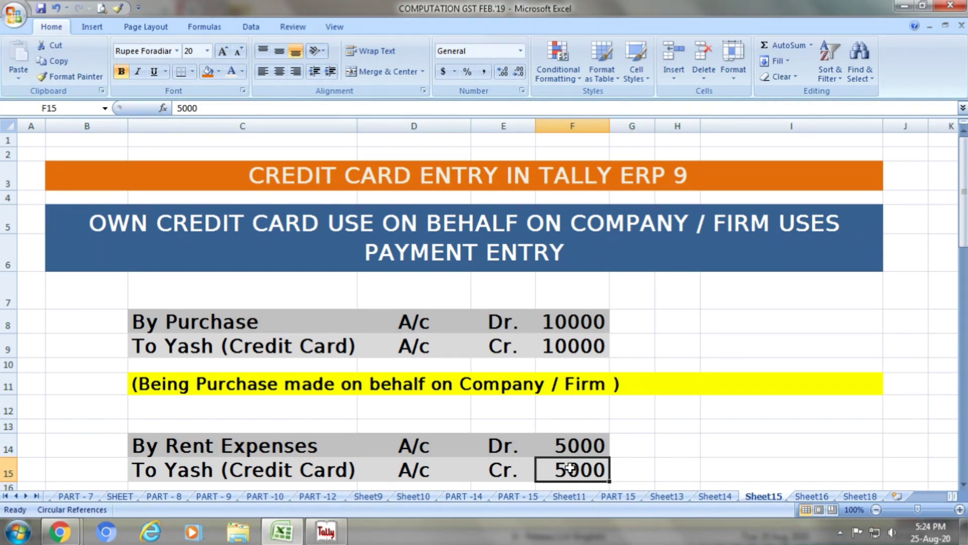
scroll(570, 468, "down", 1)
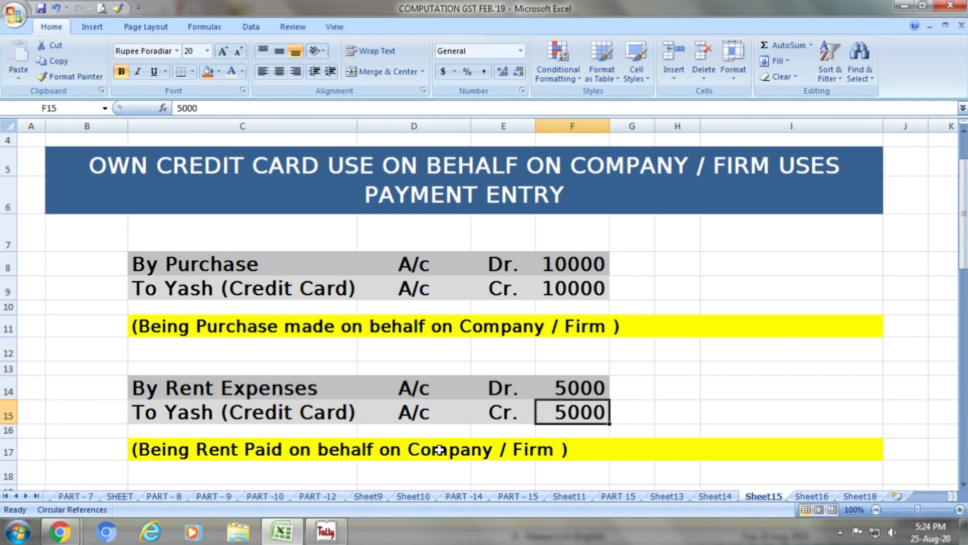
left_click(240, 450)
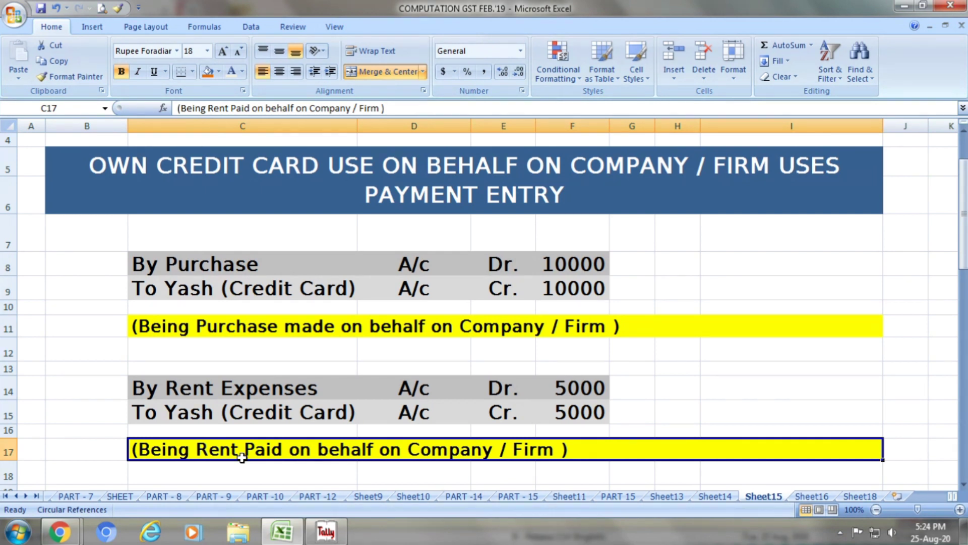
Examine the computer purchase entry in rows 20 and 21 and its narration in row 23
scroll(253, 452, "down", 2)
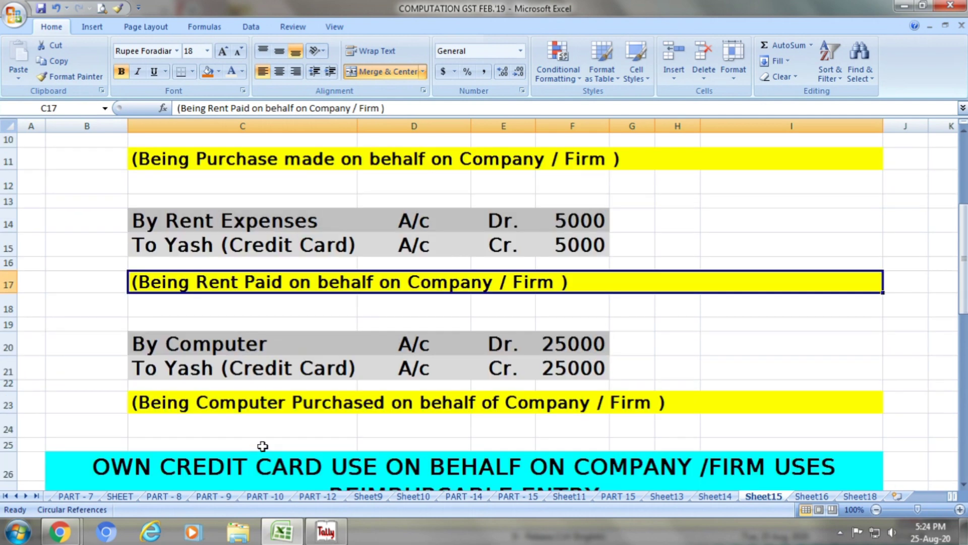
left_click(225, 345)
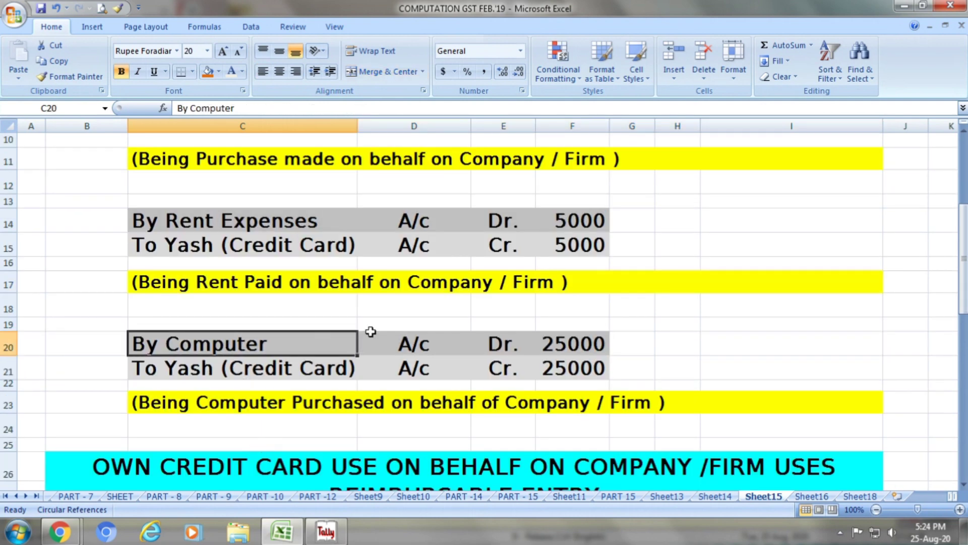
left_click(408, 342)
left_click(497, 345)
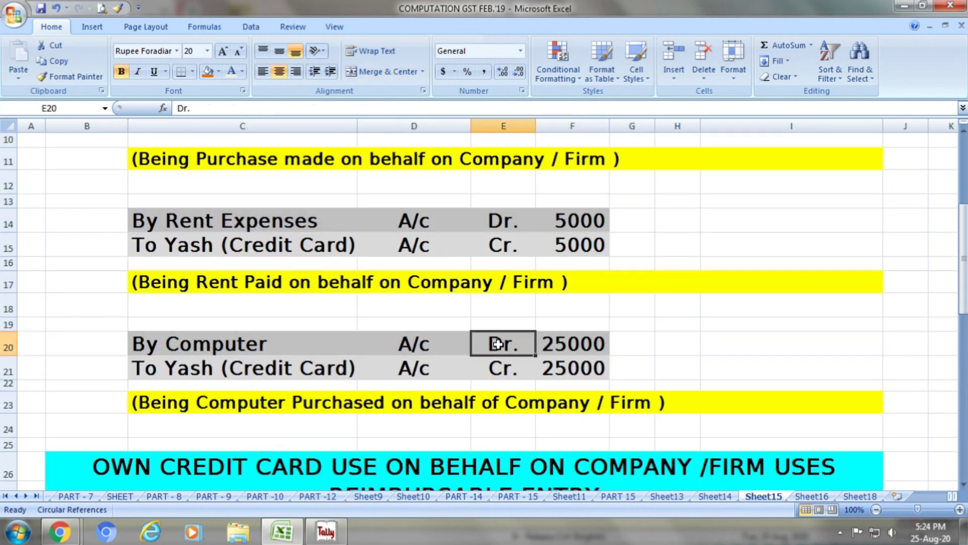
left_click(557, 342)
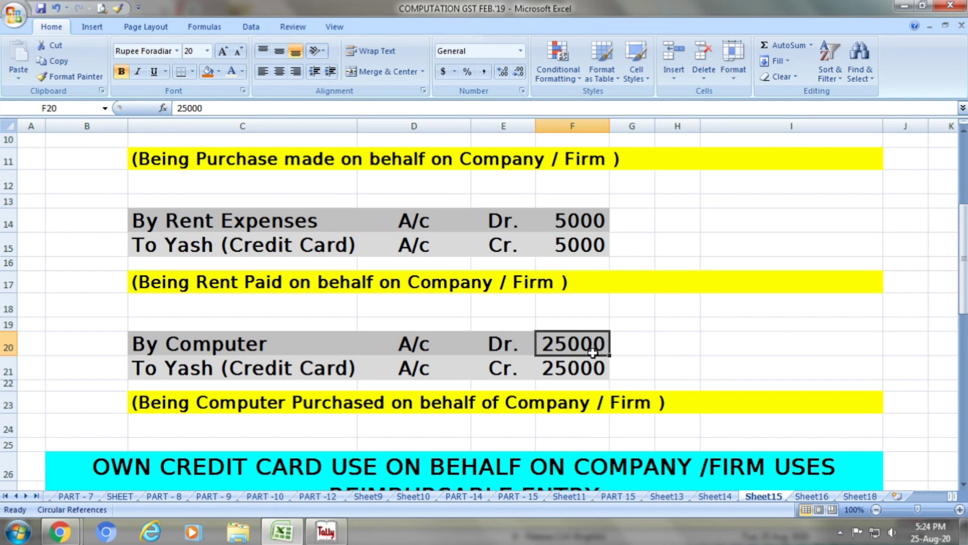
left_click(254, 374)
left_click(401, 368)
left_click(514, 366)
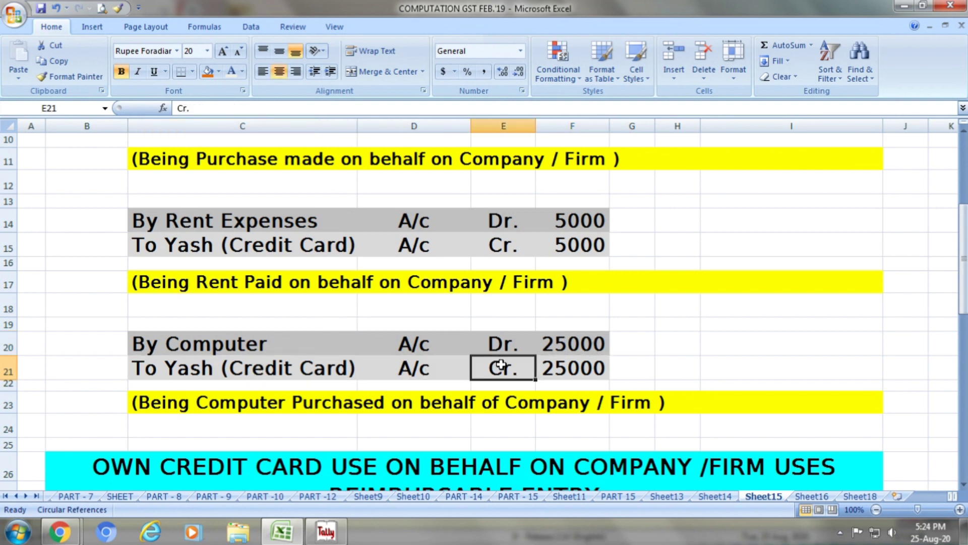
left_click(569, 368)
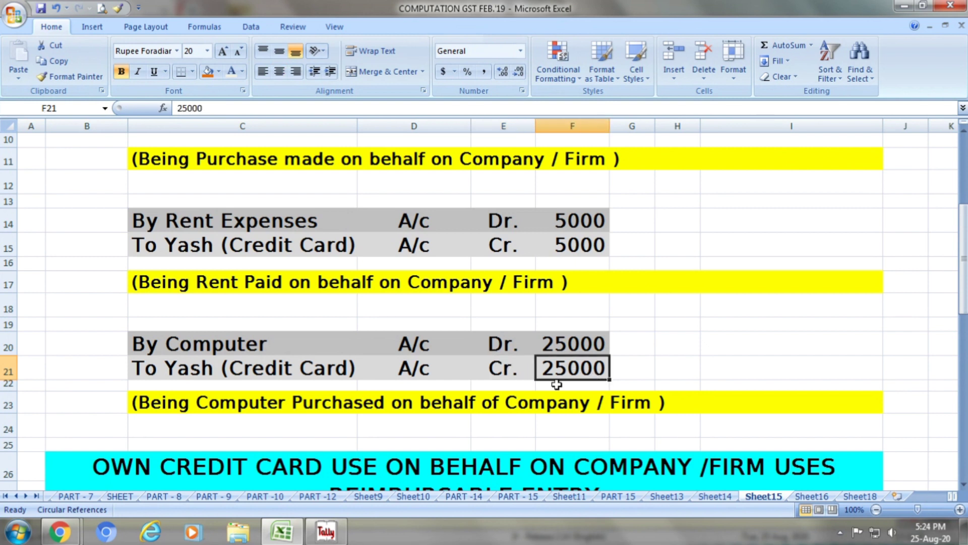
left_click(379, 402)
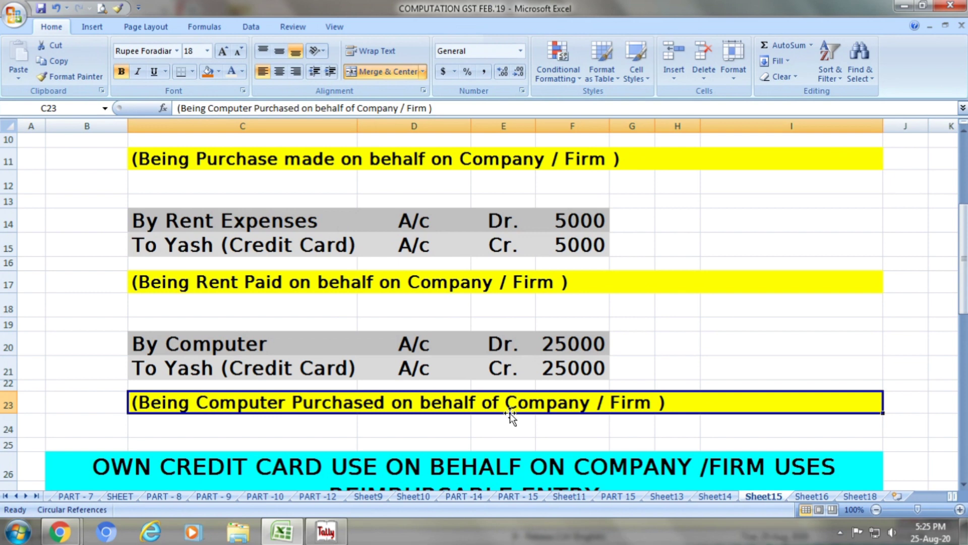
Examine the reimbursable entry heading in row 26 and the first reimbursement entry in rows 29 and 30
scroll(507, 413, "down", 1)
left_click(474, 422)
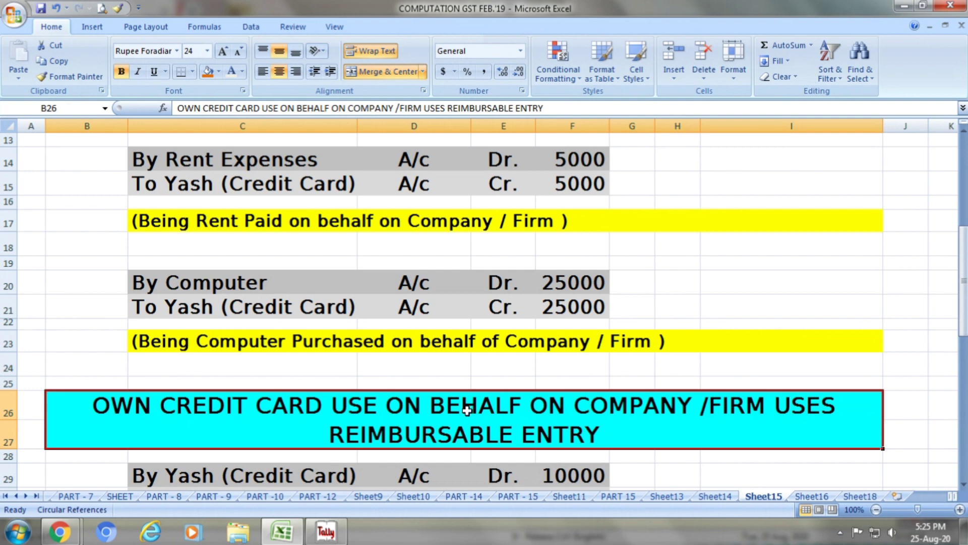
scroll(484, 423, "down", 1)
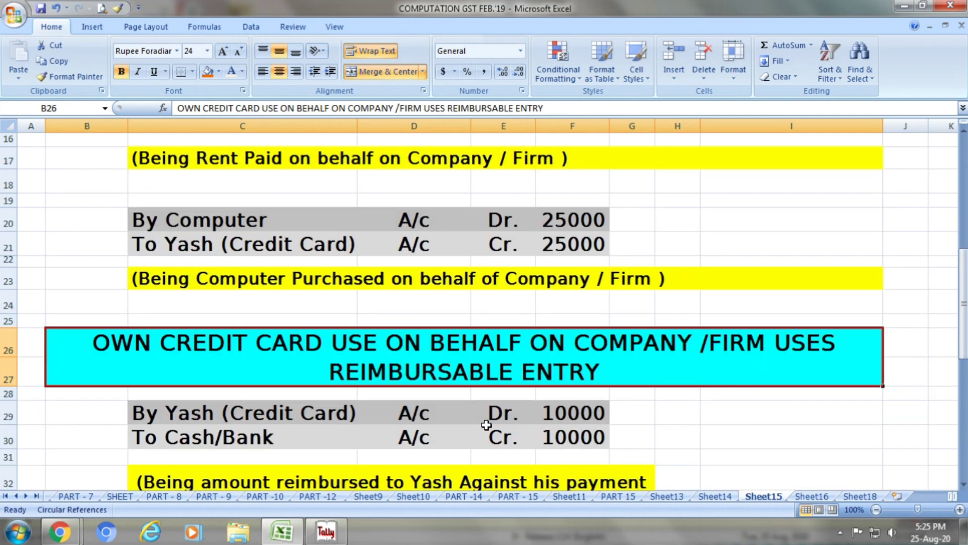
left_click(304, 416)
left_click(445, 410)
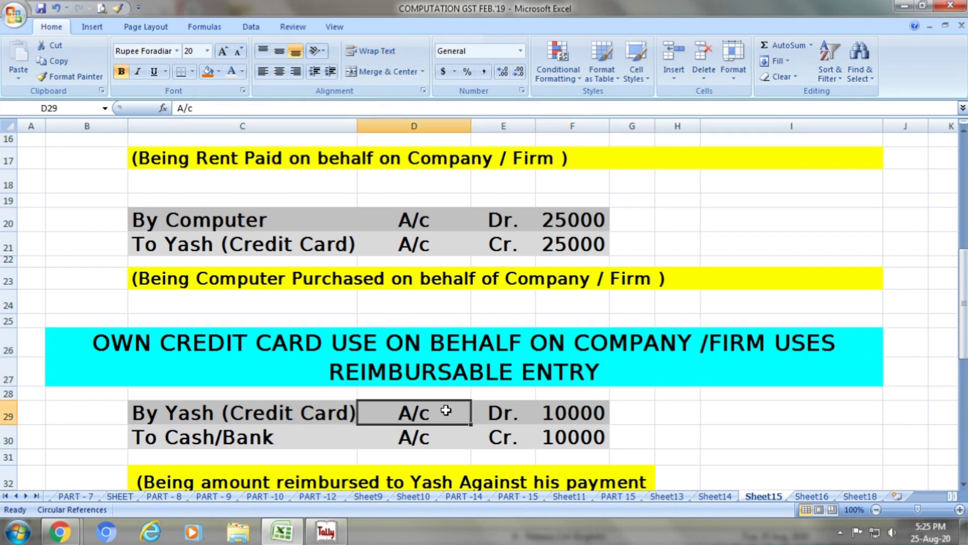
left_click(494, 412)
left_click(555, 418)
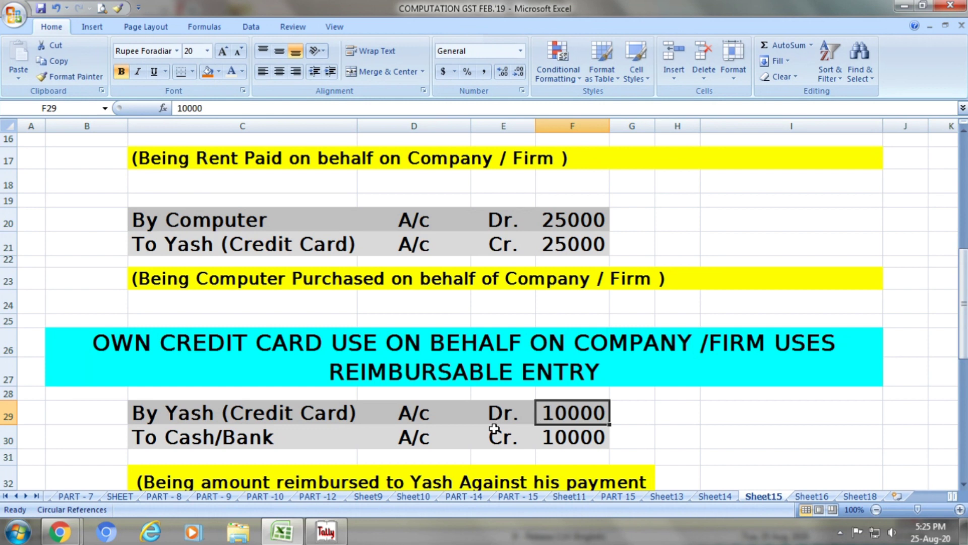
left_click(327, 439)
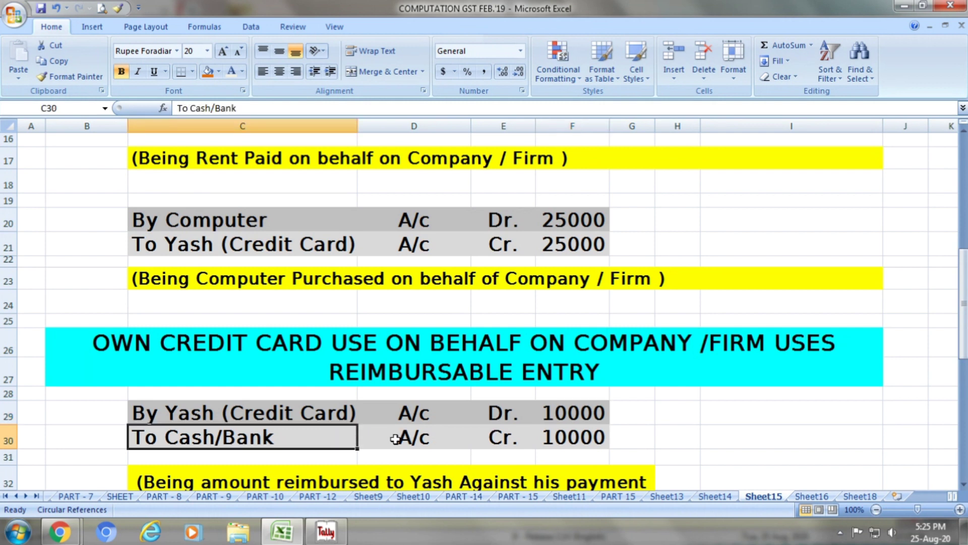
left_click(406, 439)
left_click(493, 439)
left_click(575, 437)
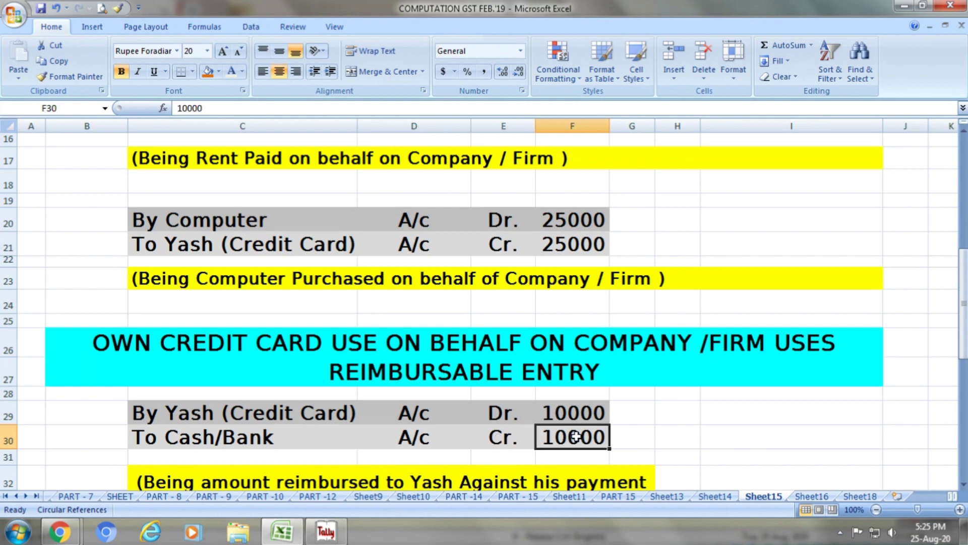
Compare the first reimbursement with the original purchase amount in F8, and read the reimbursement narration in row 32
scroll(576, 436, "up", 2)
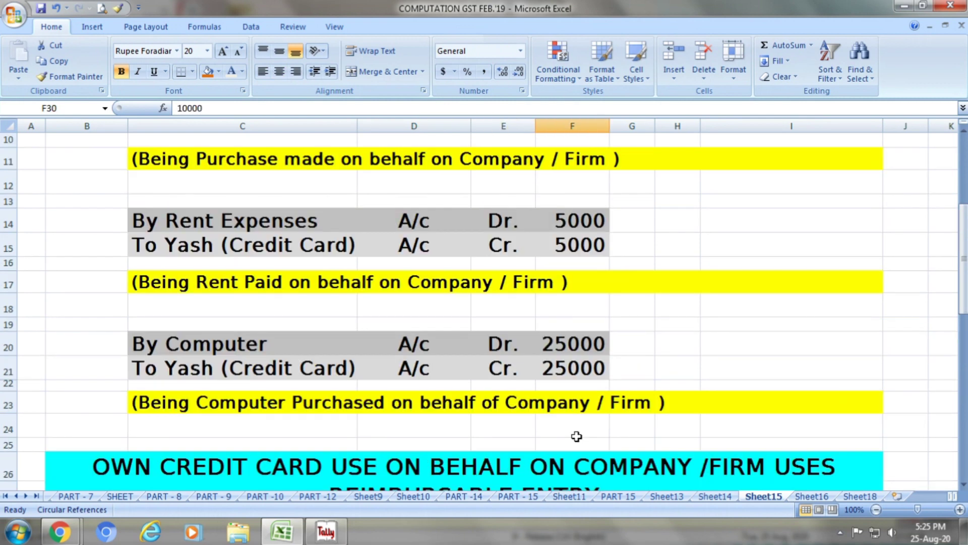
scroll(576, 436, "up", 1)
left_click(323, 177)
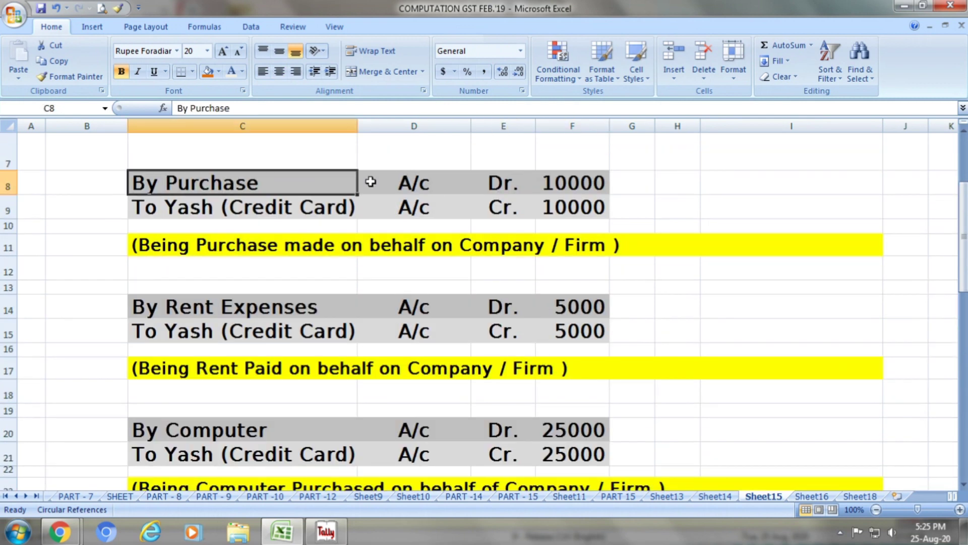
left_click(573, 184)
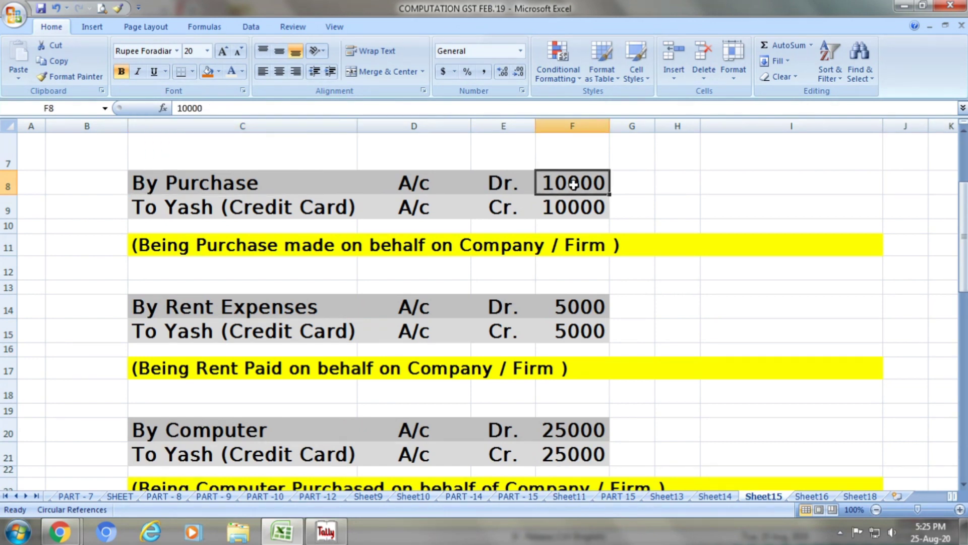
scroll(574, 184, "down", 4)
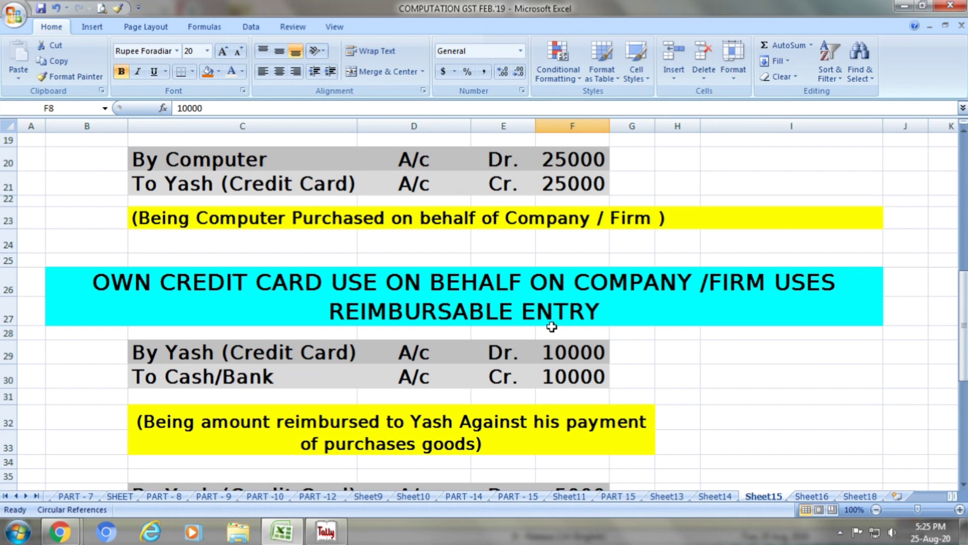
left_click(502, 425)
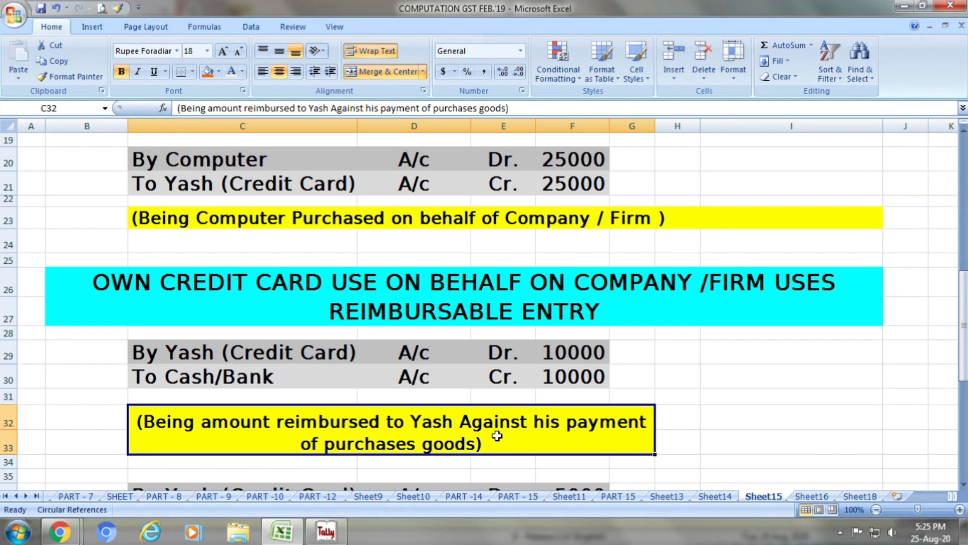
Examine the second reimbursement entry in rows 36 and 37, covering its accounts, debit and credit sides, and amounts
scroll(497, 435, "down", 1)
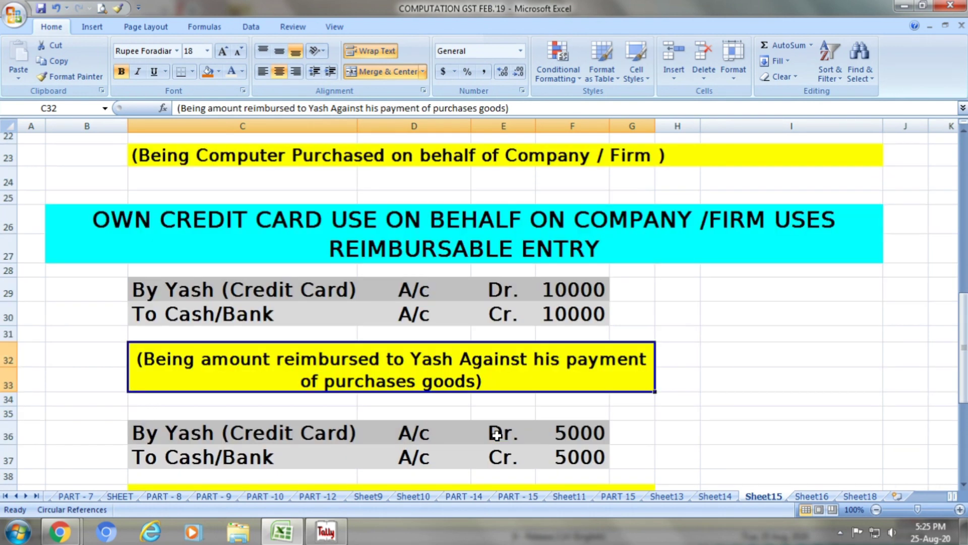
scroll(496, 435, "down", 1)
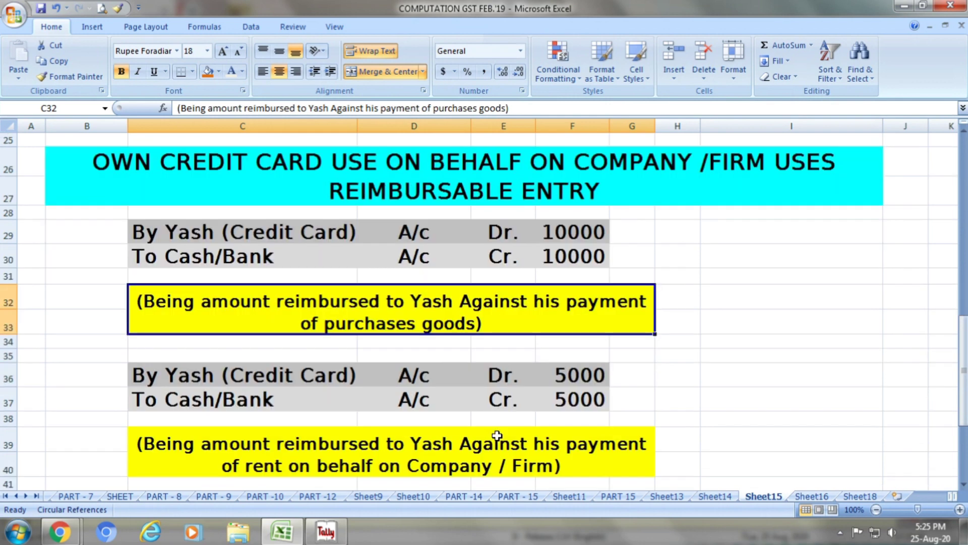
left_click(297, 378)
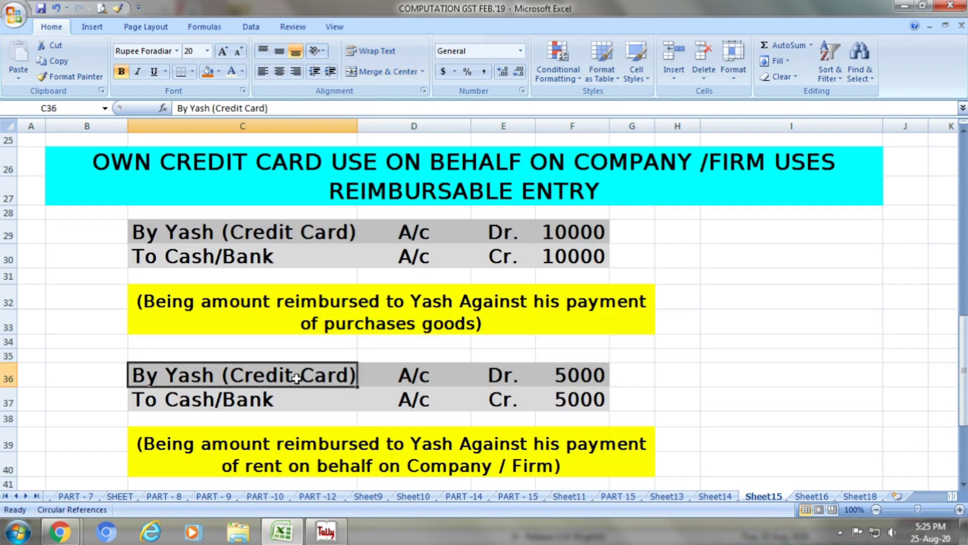
left_click(419, 376)
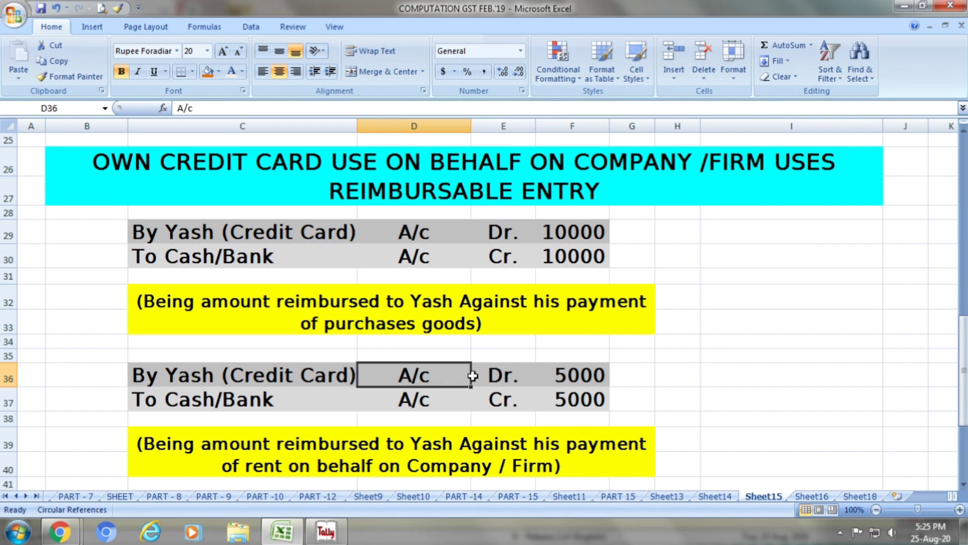
left_click(492, 376)
left_click(550, 373)
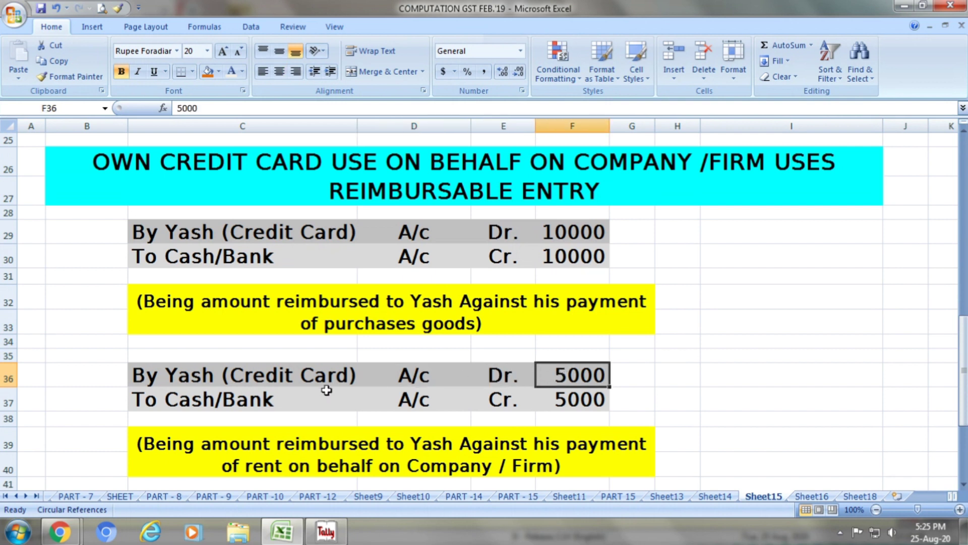
left_click(356, 395)
left_click(444, 398)
left_click(528, 405)
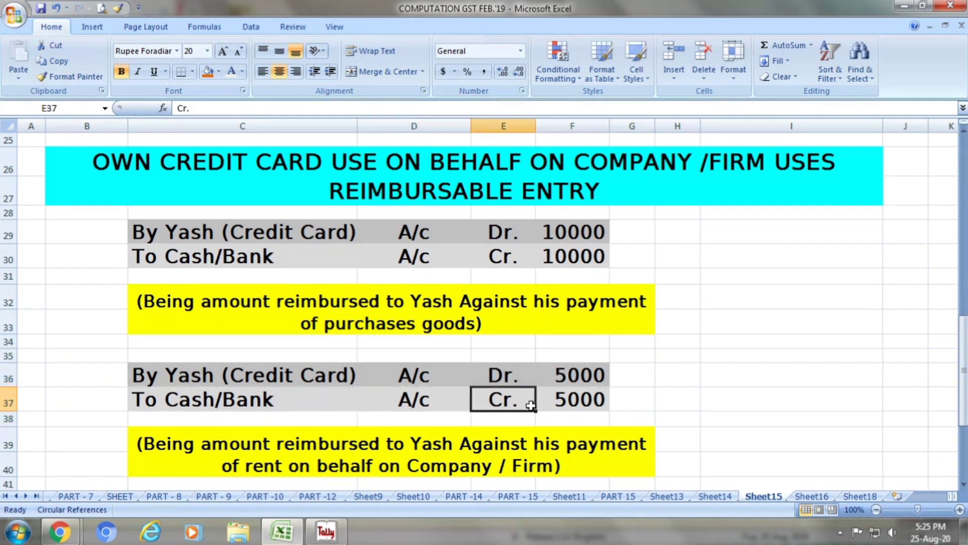
left_click(580, 413)
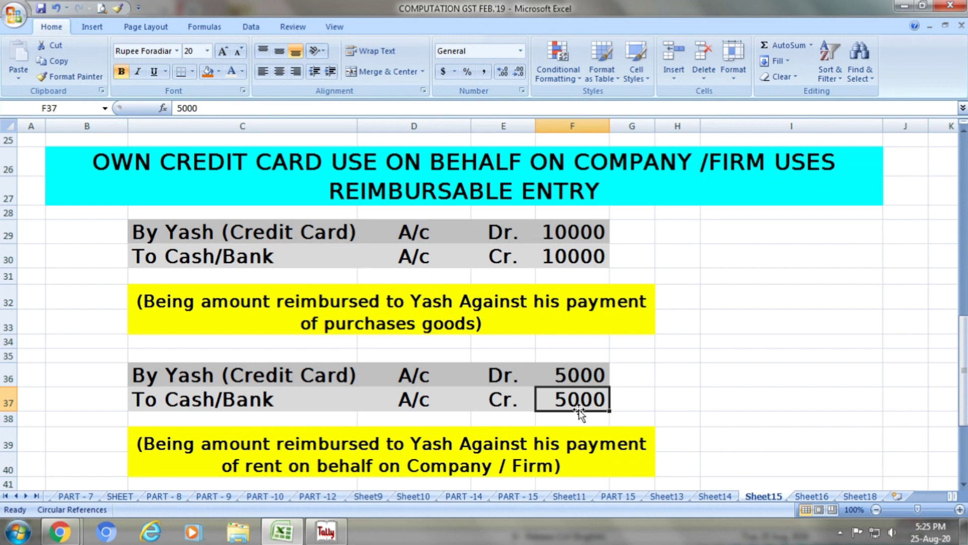
Compare the second reimbursement with the rent expenses entry in row 14, and read the reimbursement narration in row 39
scroll(580, 414, "up", 4)
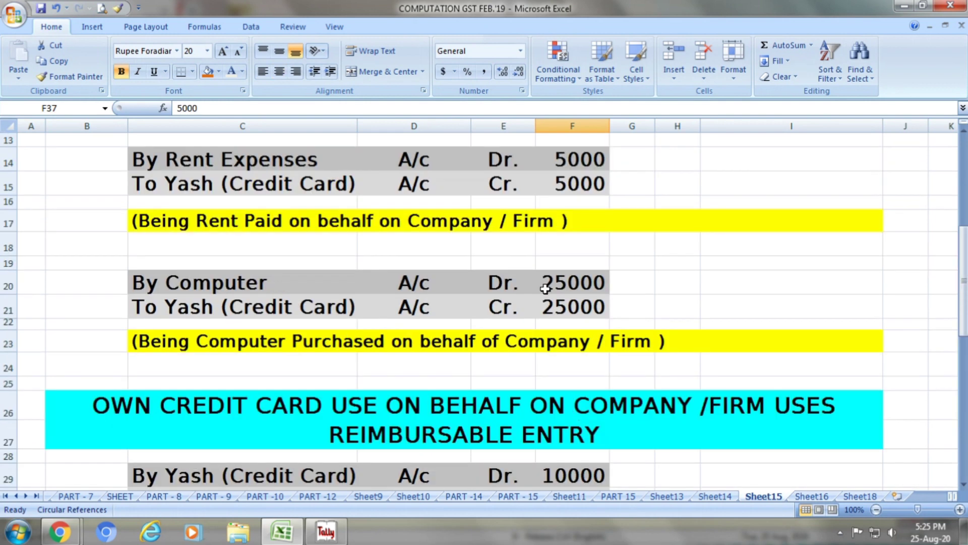
left_click(252, 161)
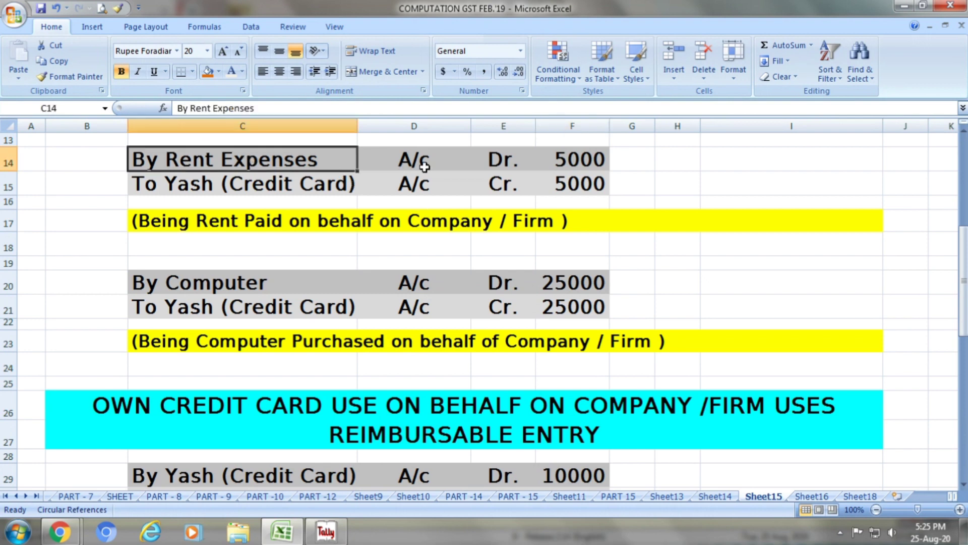
left_click(564, 157)
scroll(564, 292, "down", 3)
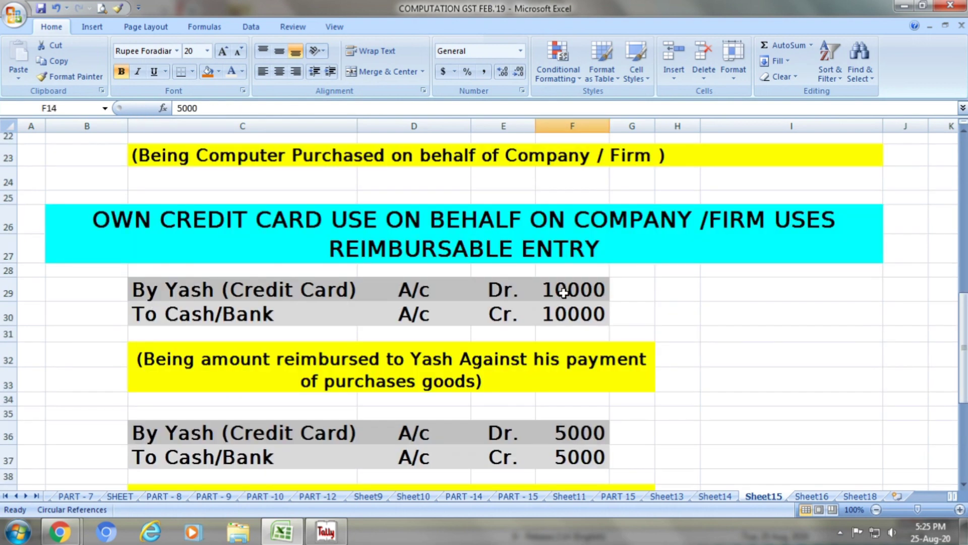
scroll(562, 293, "down", 1)
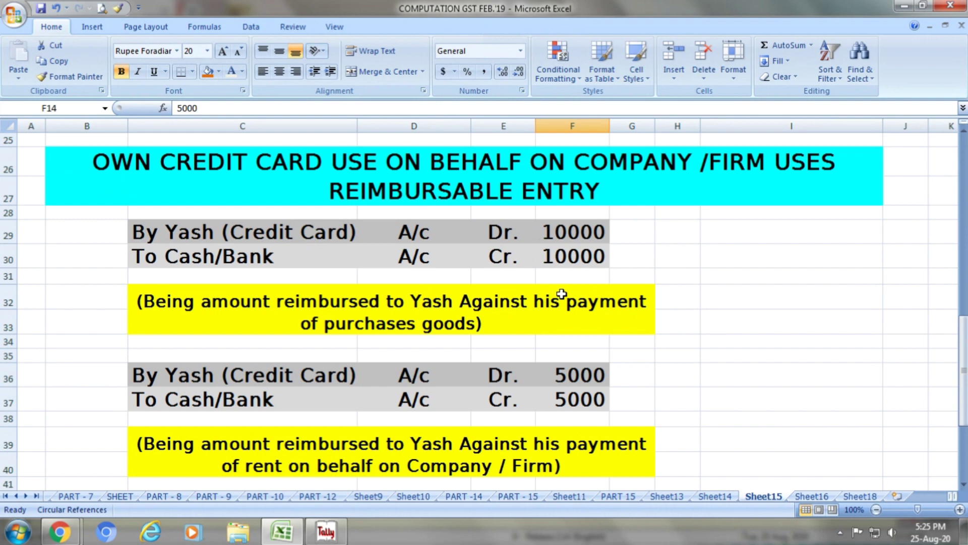
scroll(562, 294, "down", 1)
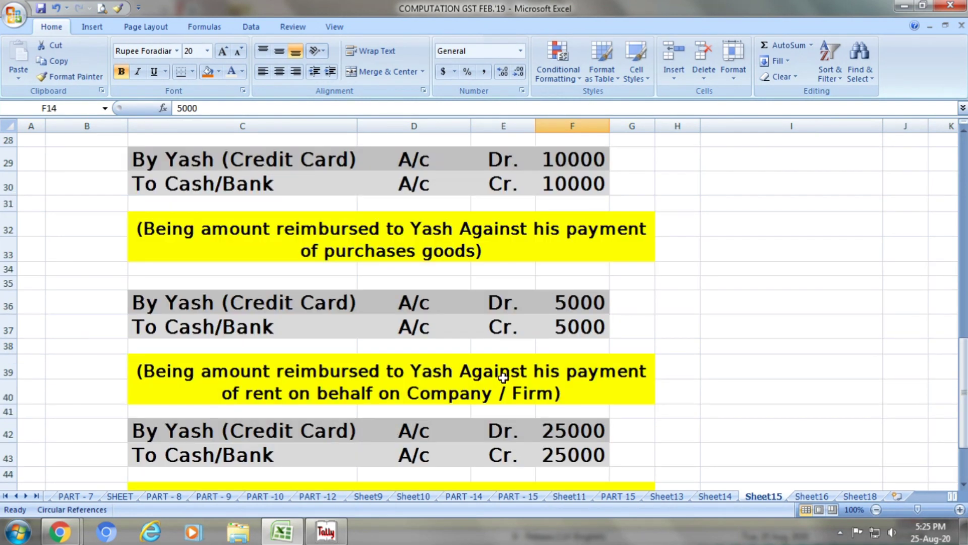
left_click(469, 384)
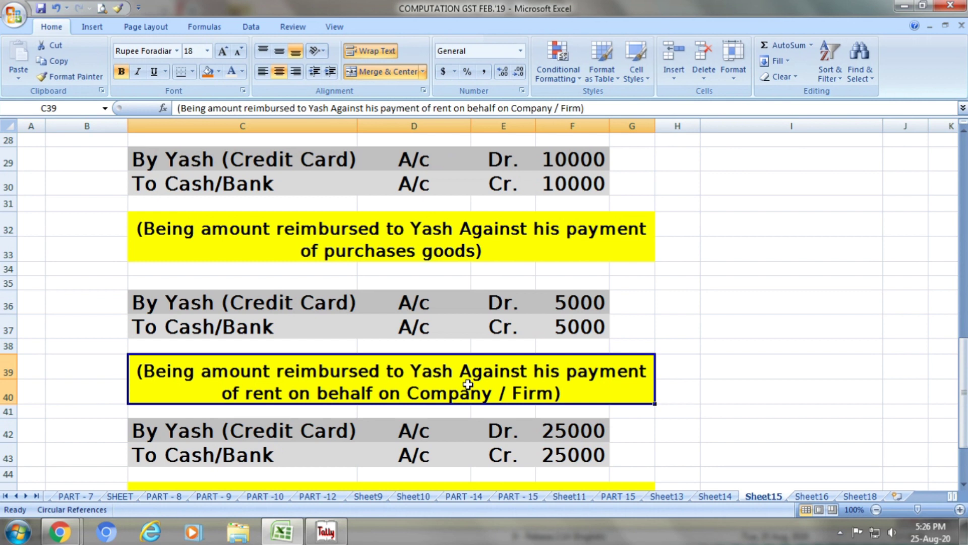
Examine the third reimbursement entry in rows 42 and 43, covering its accounts, debit and credit sides, and amounts
left_click(246, 433)
left_click(401, 436)
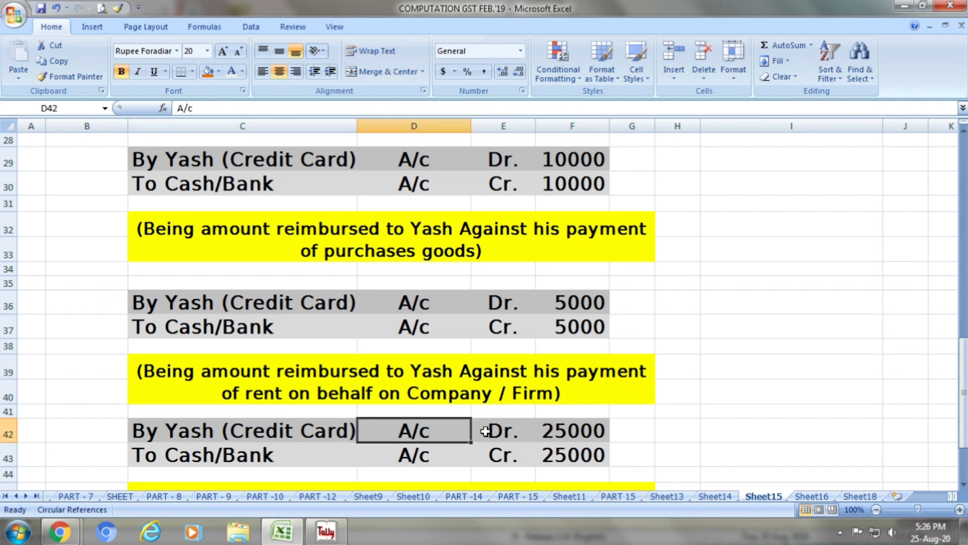
left_click(500, 432)
left_click(555, 425)
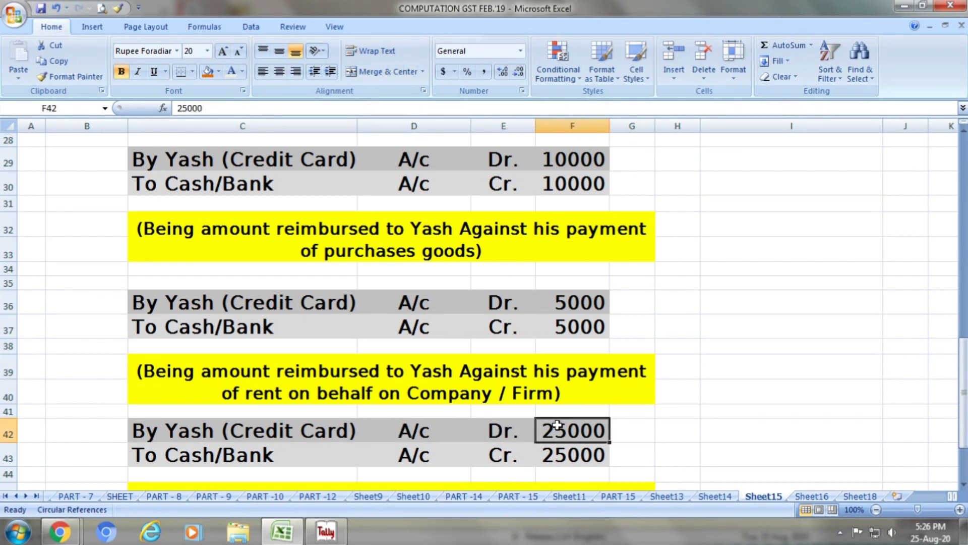
left_click(265, 459)
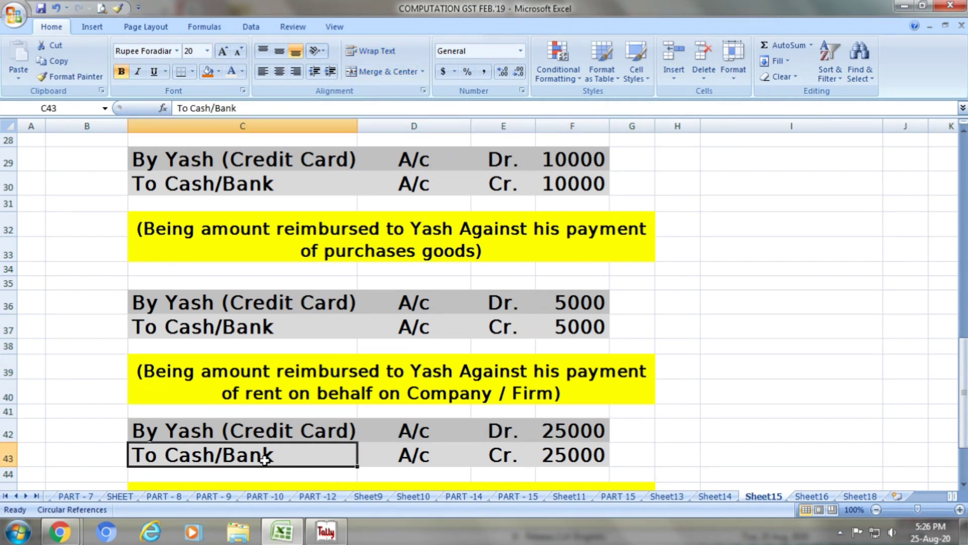
left_click(407, 459)
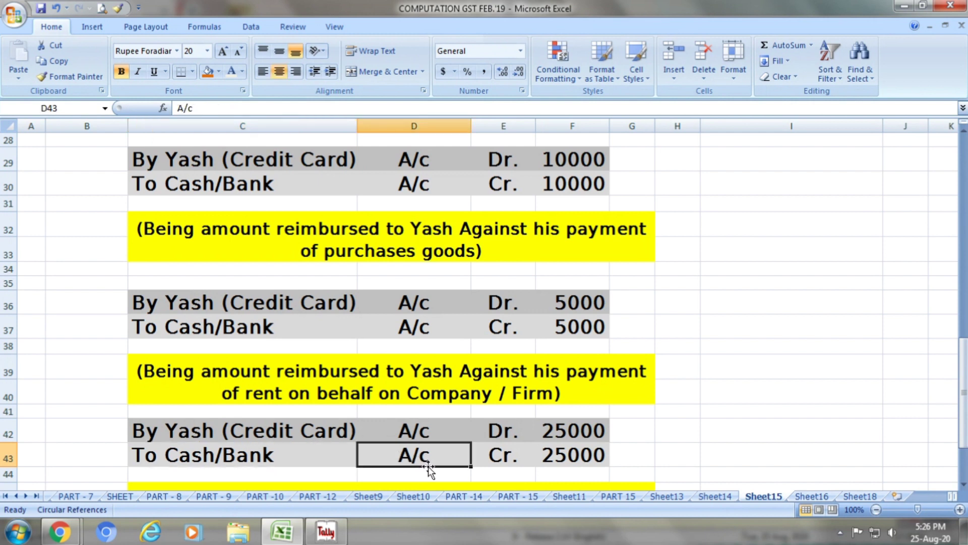
left_click(508, 459)
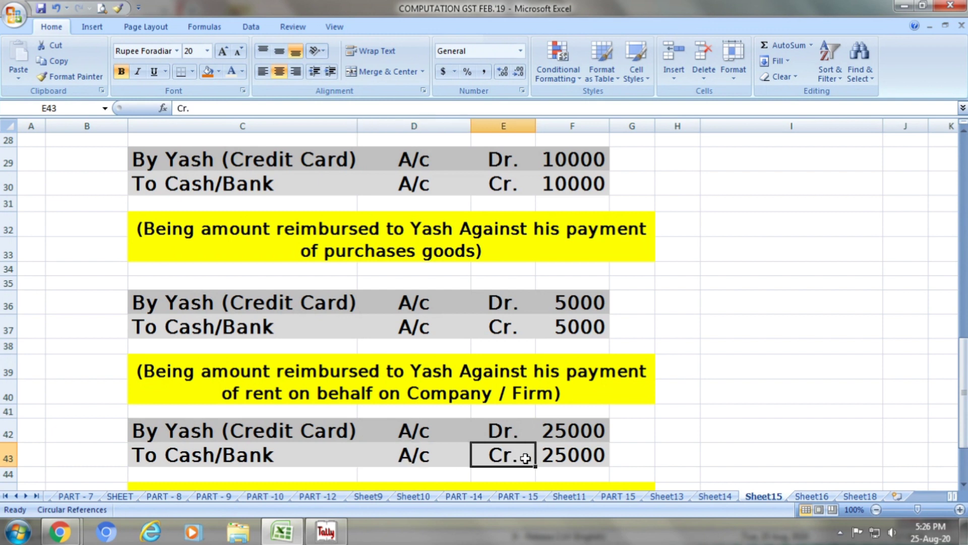
left_click(567, 459)
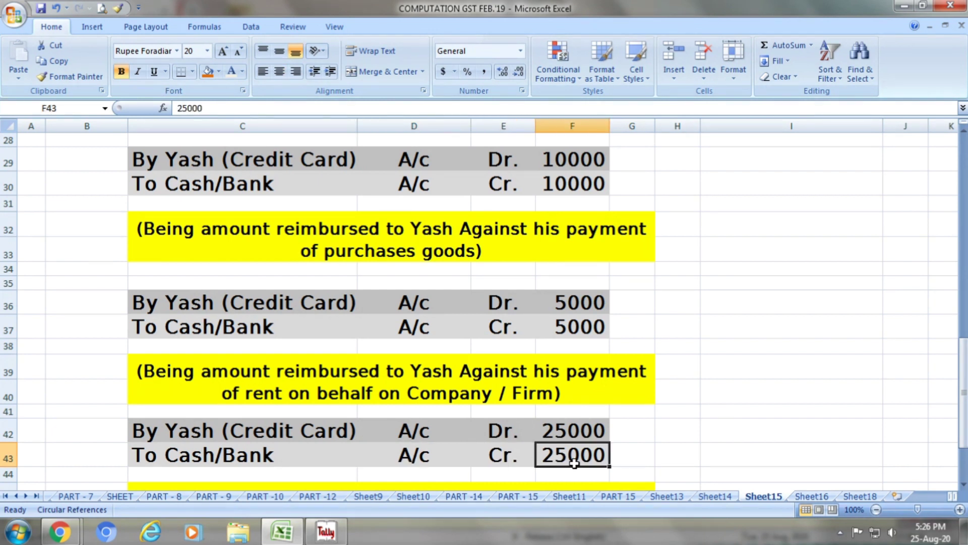
Compare the third reimbursement with the computer purchase entry in row 20, and read the reimbursement narration in row 45
scroll(575, 462, "up", 3)
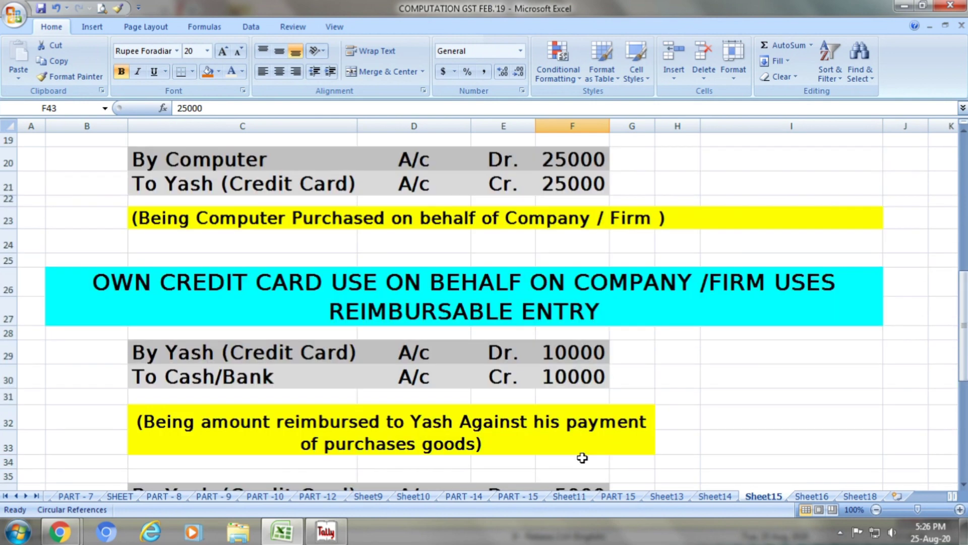
left_click(305, 159)
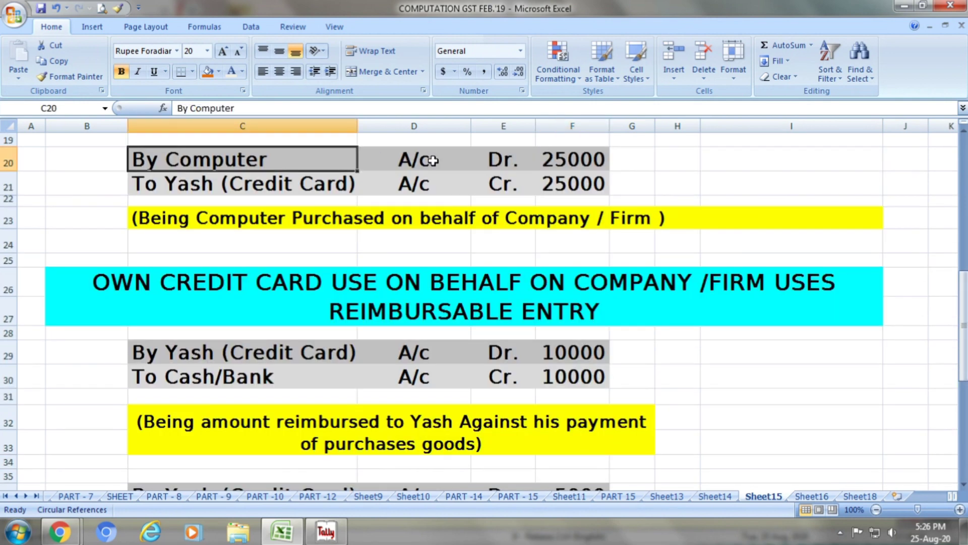
left_click(562, 161)
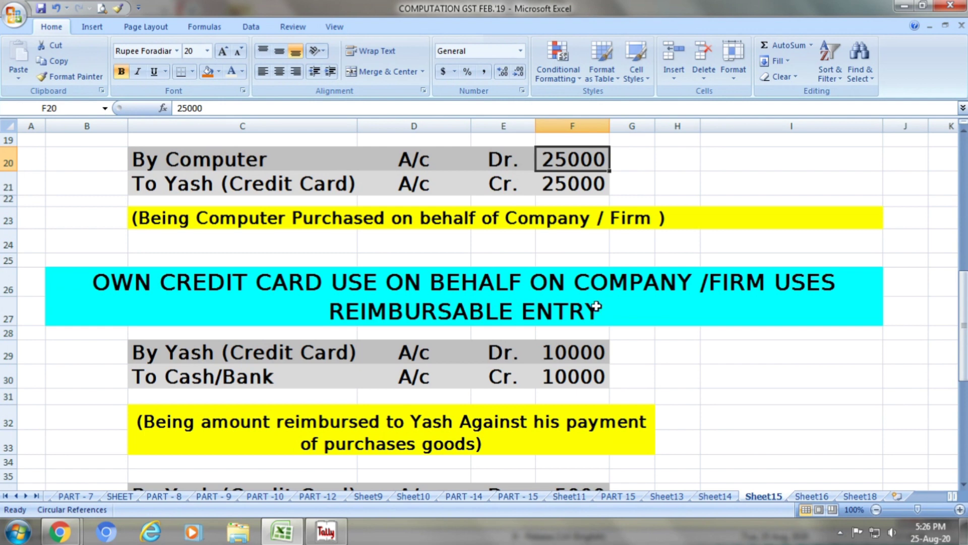
scroll(590, 318, "down", 3)
scroll(589, 328, "down", 2)
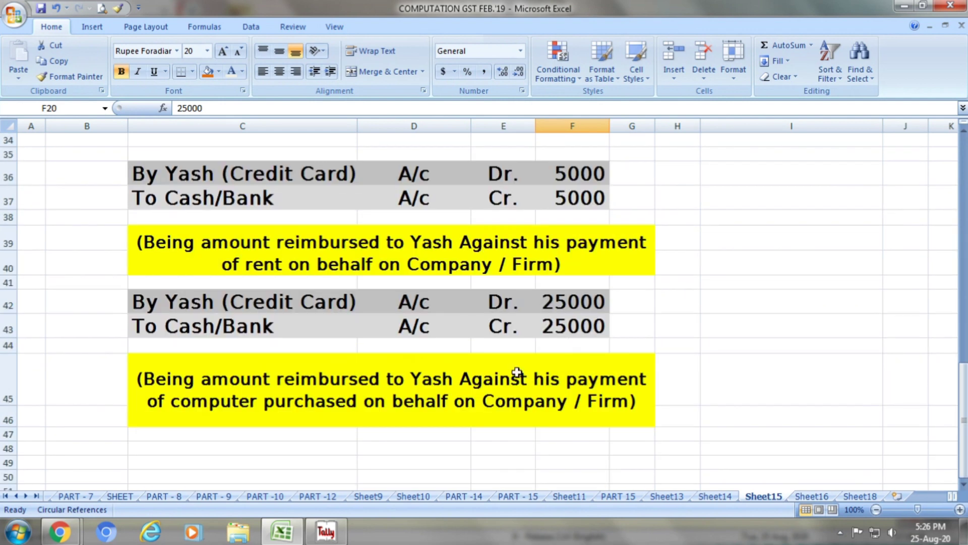
left_click(466, 375)
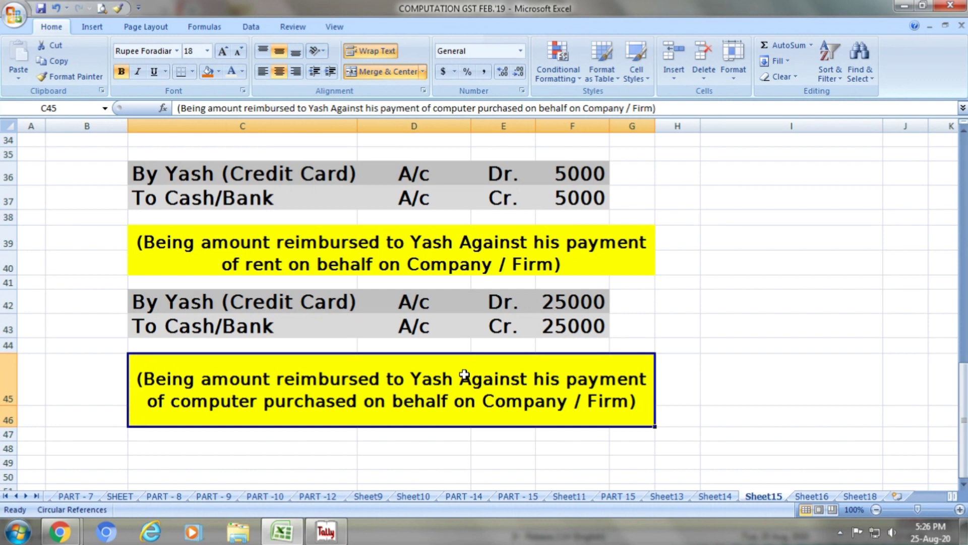
Bring the payment entries back into view, switch to Tally, and open the ledger options under Accounts Info
scroll(464, 374, "up", 10)
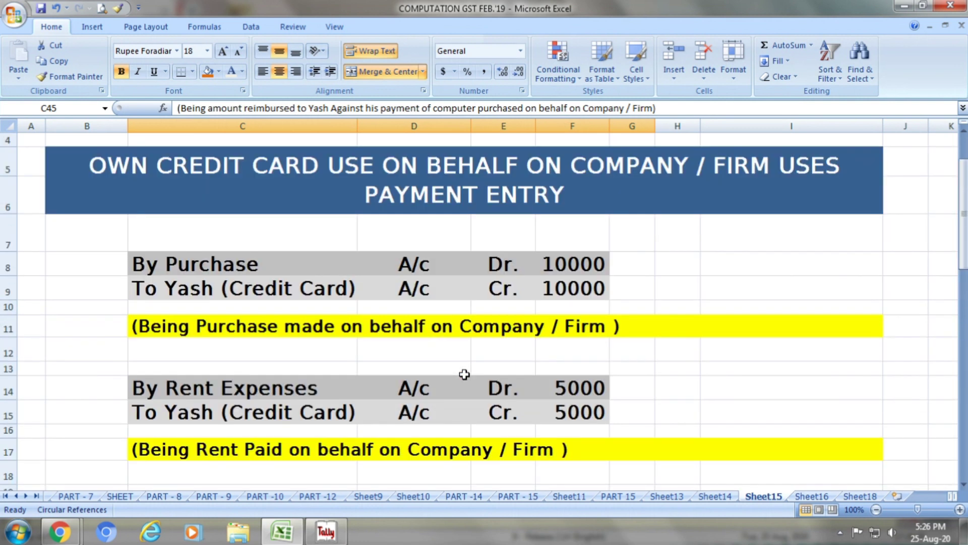
left_click(342, 535)
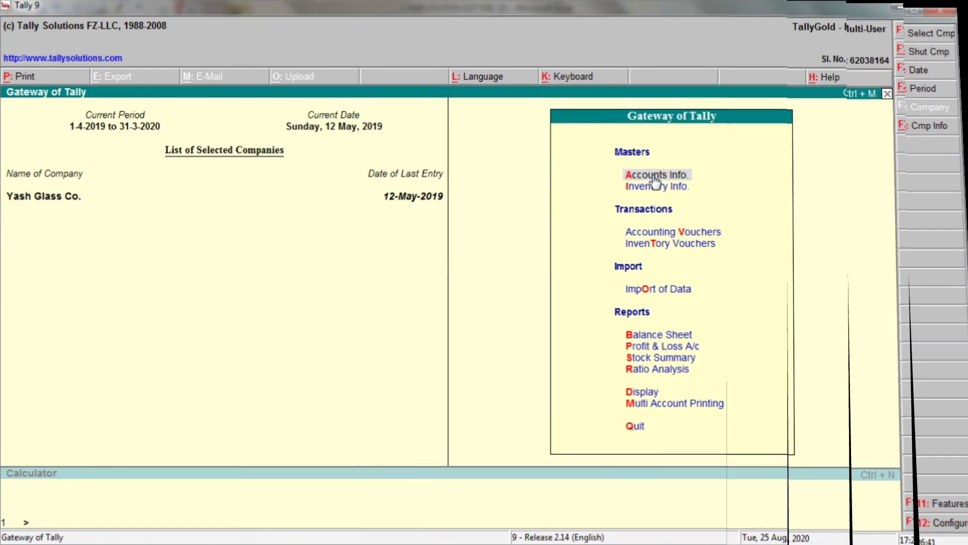
left_click(654, 176)
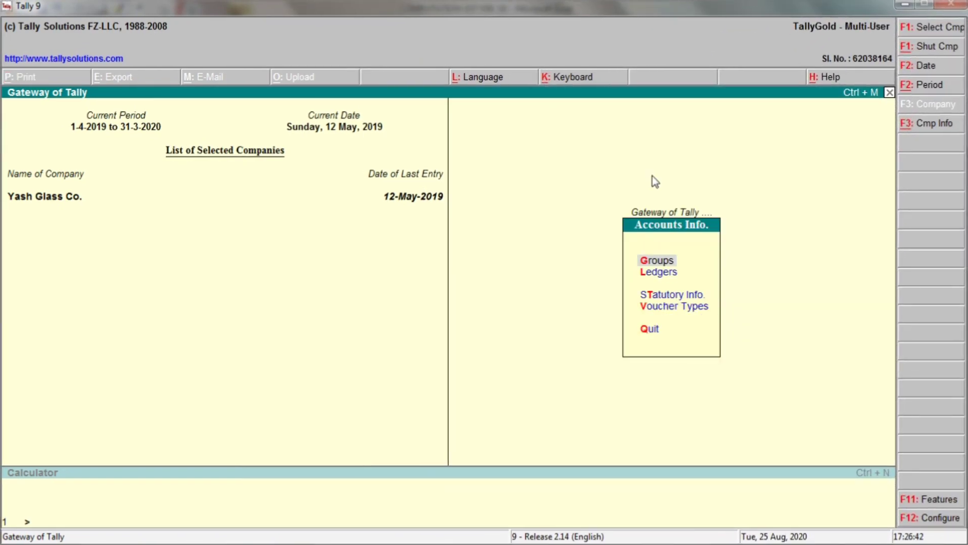
left_click(651, 275)
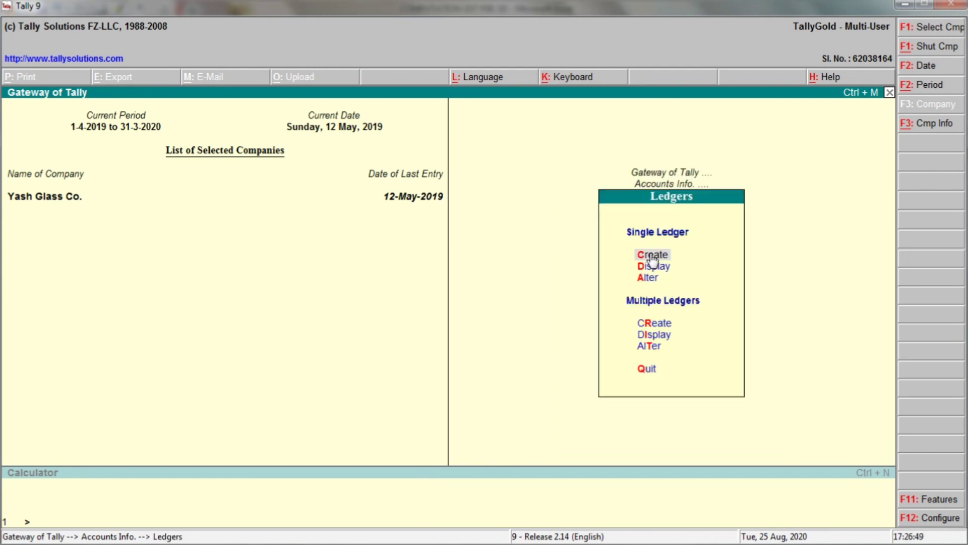
left_click(652, 257)
key("Escape")
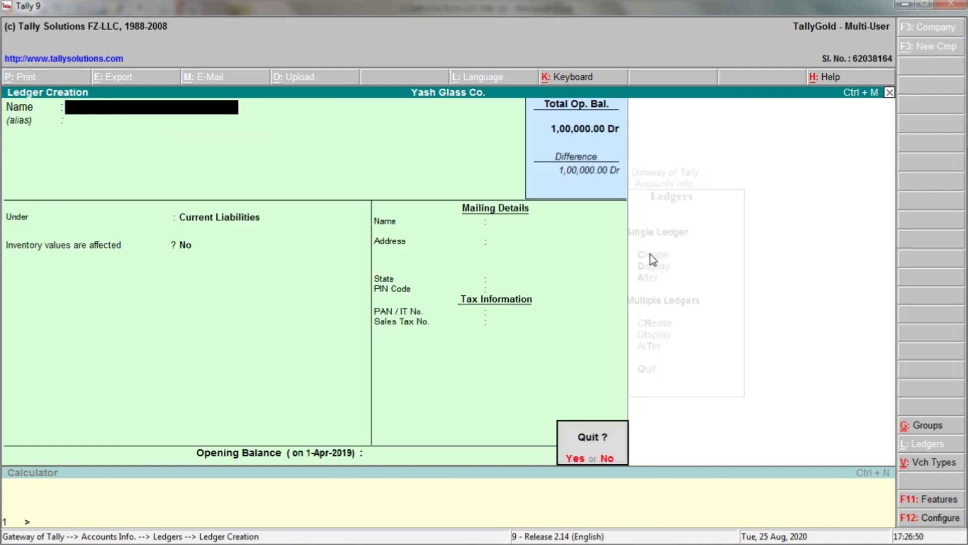
key("Return")
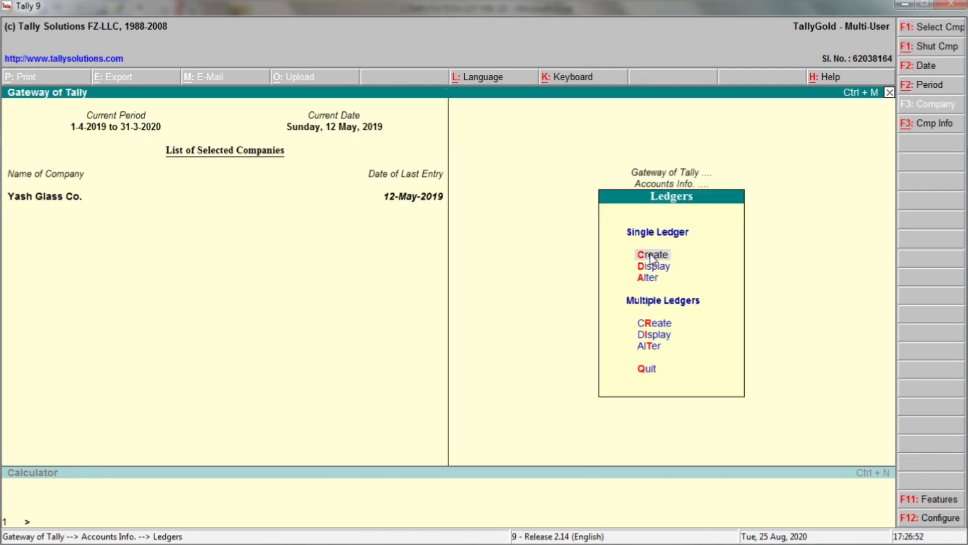
Open the single-ledger alteration list, and check the credit card ledger name in row 9 of the Excel sheet
left_click(649, 280)
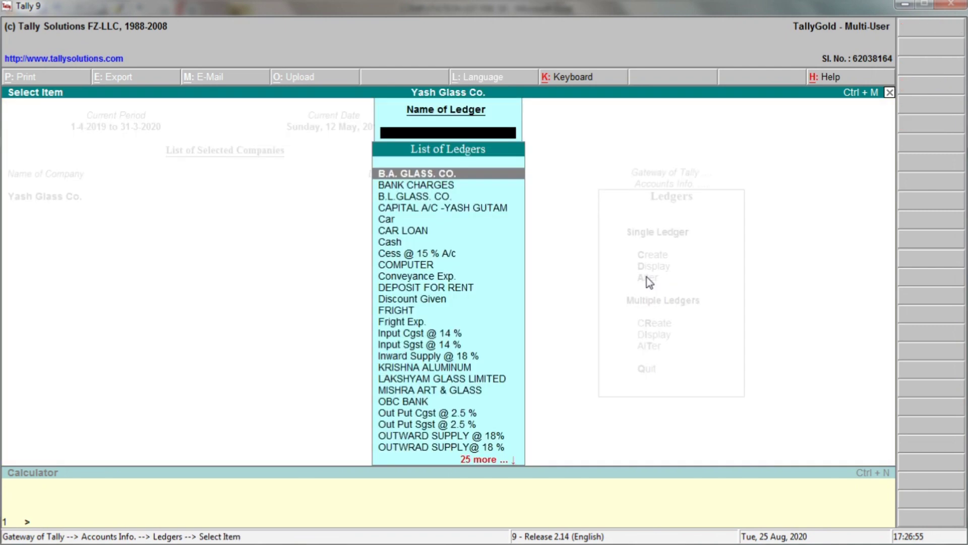
key("alt+Tab")
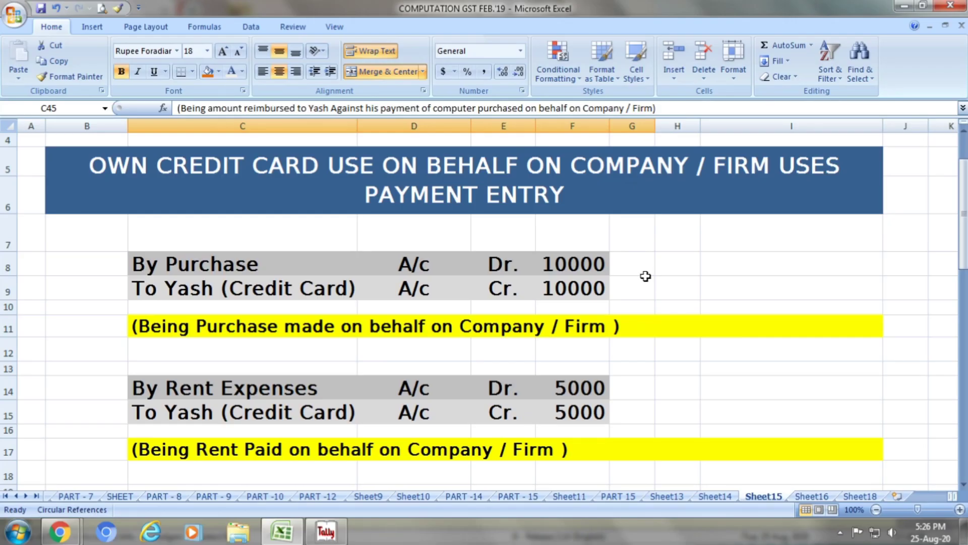
left_click(333, 286)
key("alt+Tab")
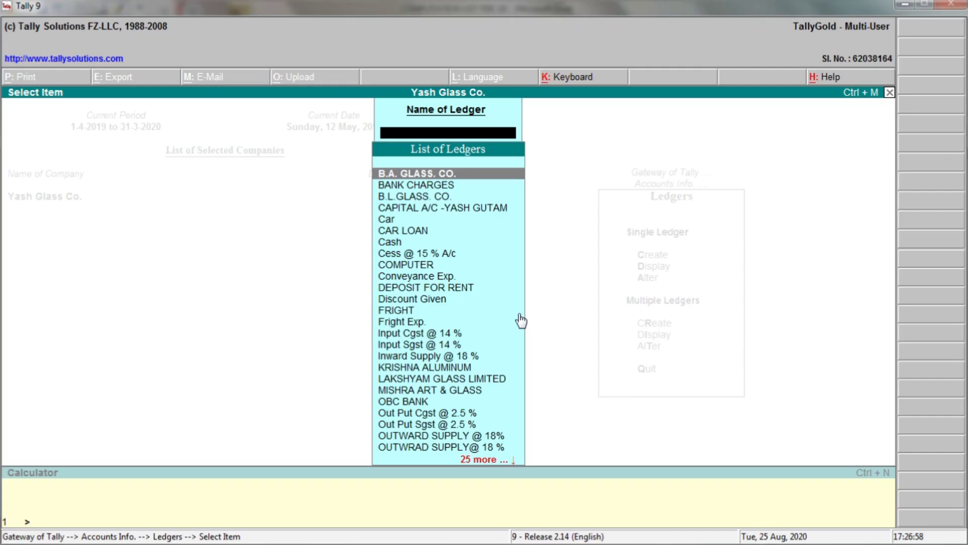
type("Yash")
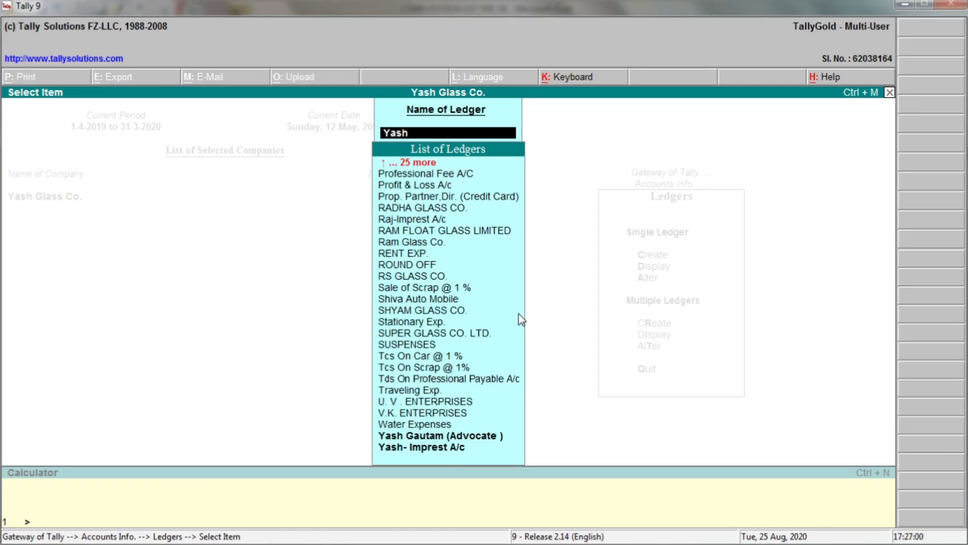
key("BackSpace")
key("BackSpace")
key("BackSpace")
key("BackSpace")
Find the Prop. Partner,Dir. (Credit Card) ledger in the list of ledgers, and open it for alteration
type("Pr")
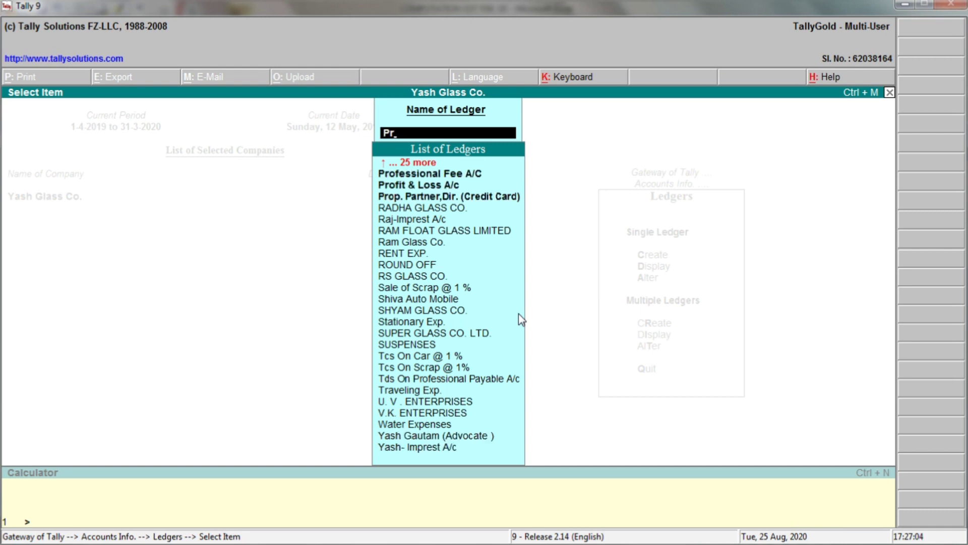
type("o")
key("Down")
key("Down")
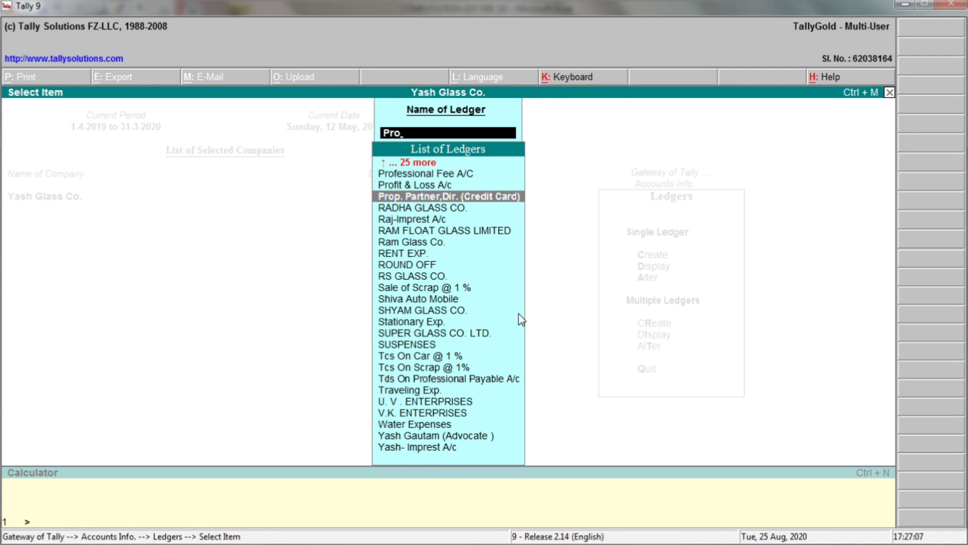
key("Return")
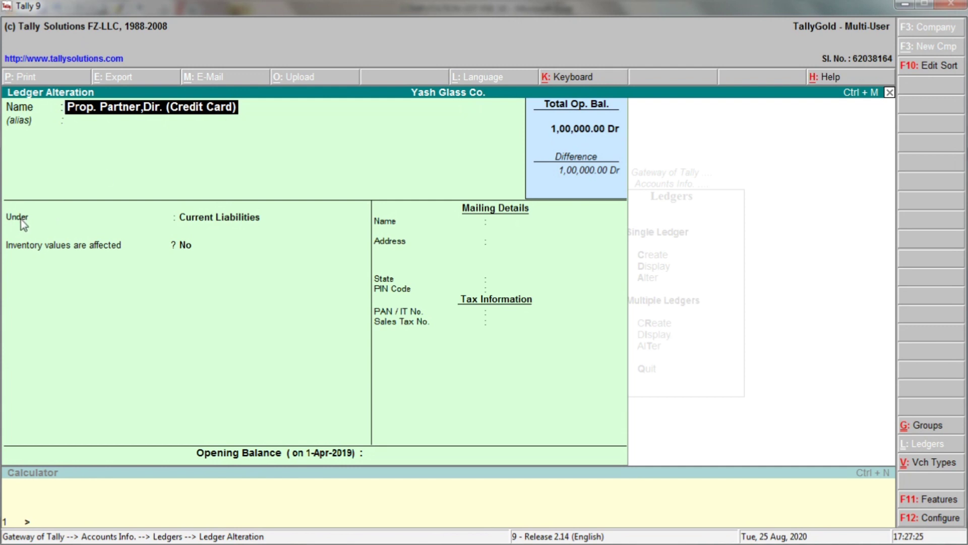
Check the group assigned to the credit card ledger, go through its remaining fields, and accept the form
key("Return")
key("Return")
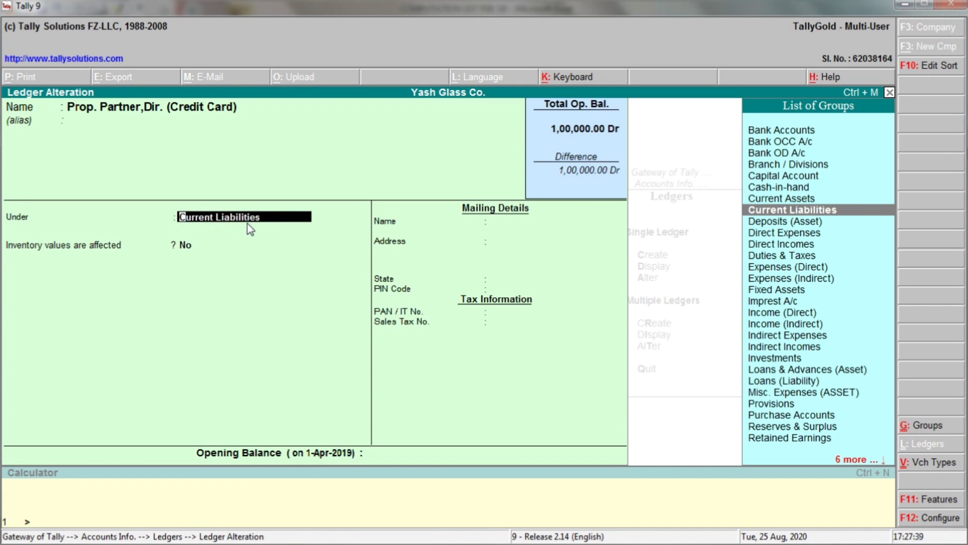
key("Return")
key("Return")
key("Return")
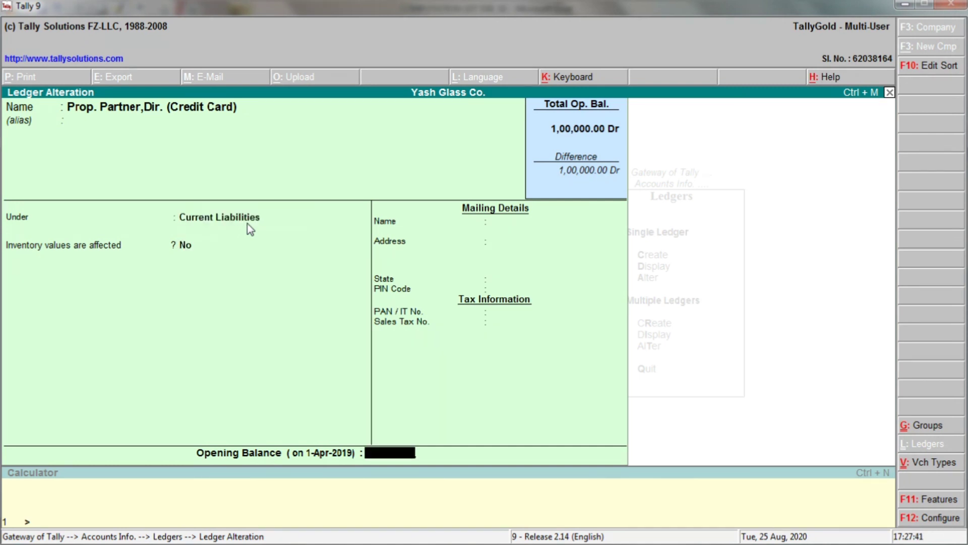
key("Return")
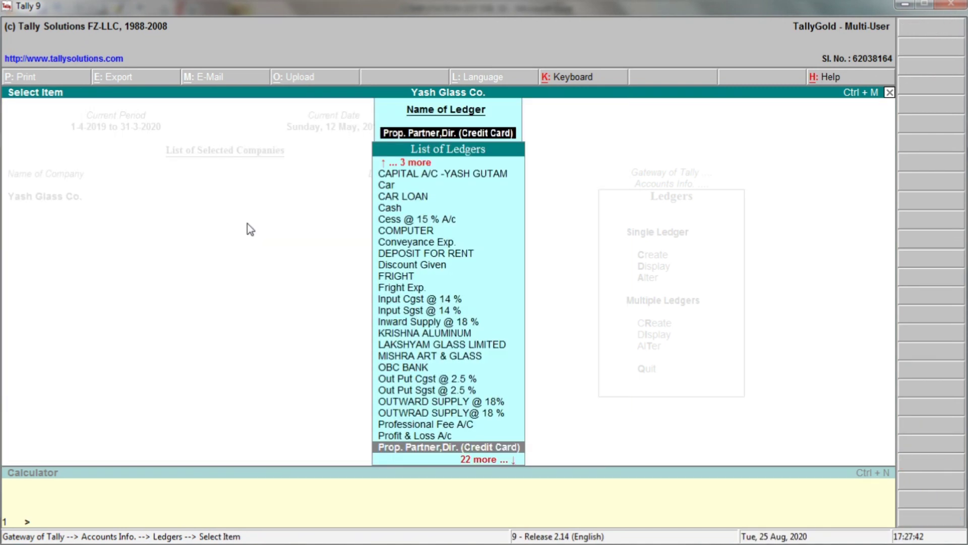
Check the purchase account in row 8 of the Excel sheet, and search Tally's ledger list for the purchase ledger
key("alt+Tab")
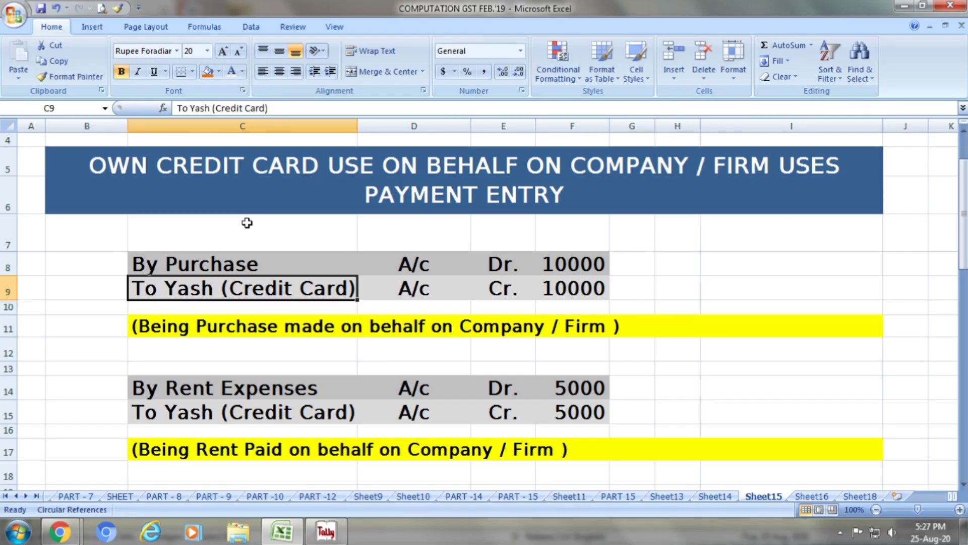
left_click(251, 262)
key("alt+Tab")
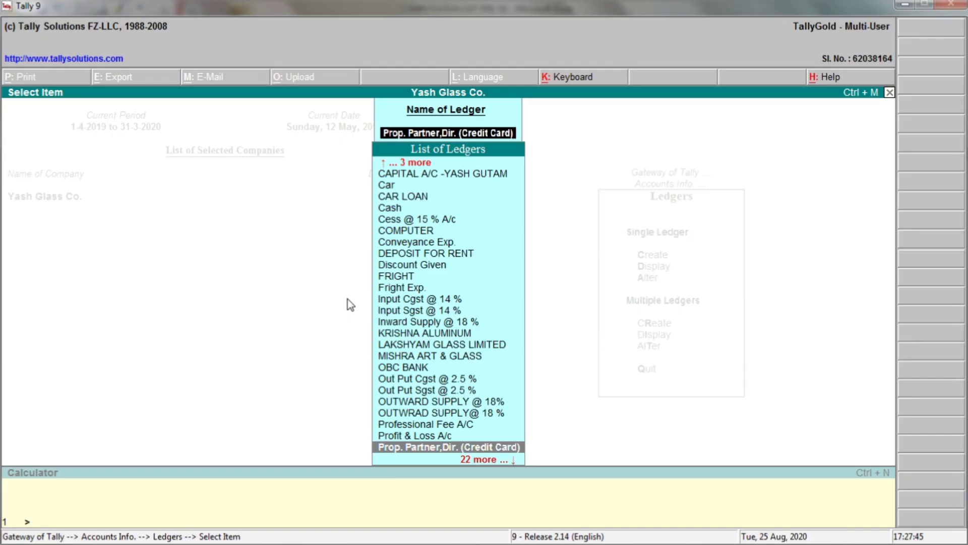
key("BackSpace")
type("P")
key("BackSpace")
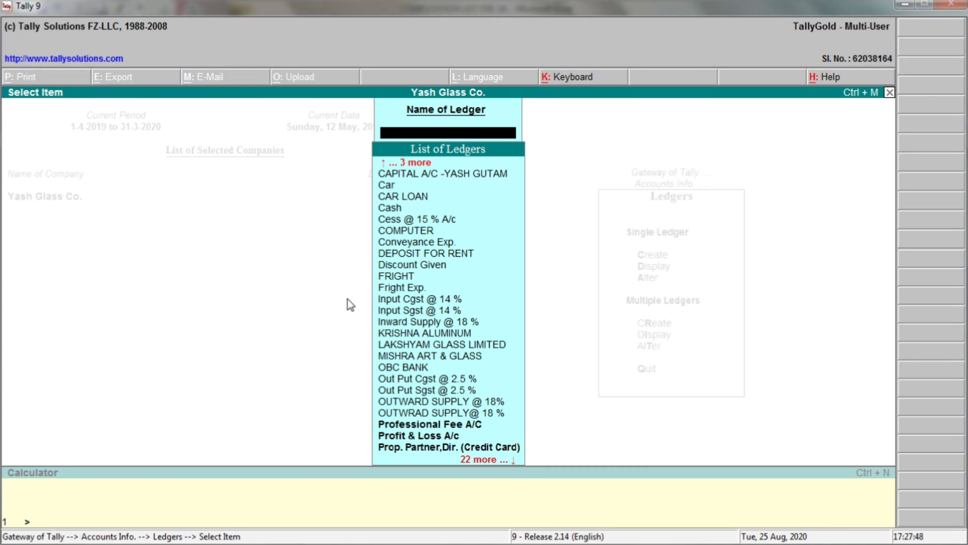
type("P")
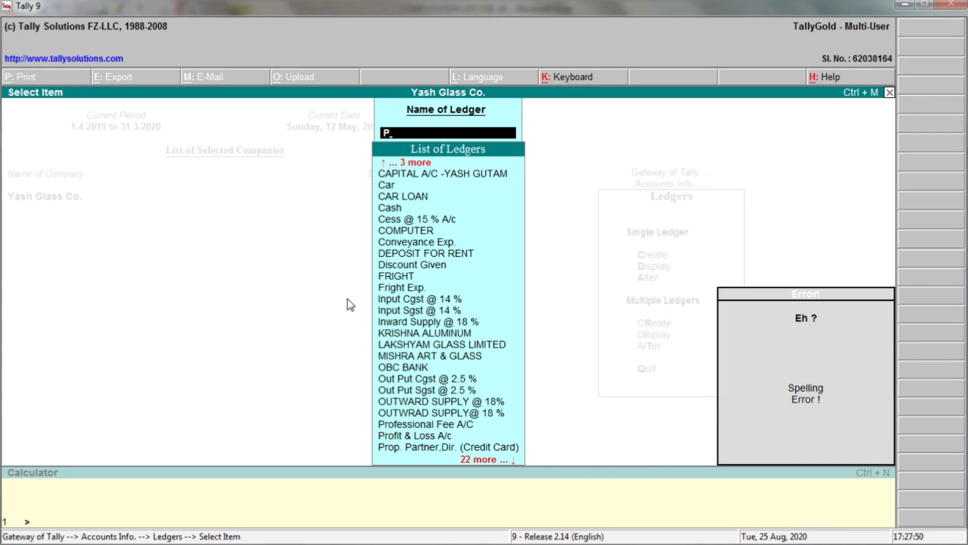
key("BackSpace")
Open the OUTWARD SUPPLY @ 18% ledger for alteration, look at its group, and accept the form
type("Out")
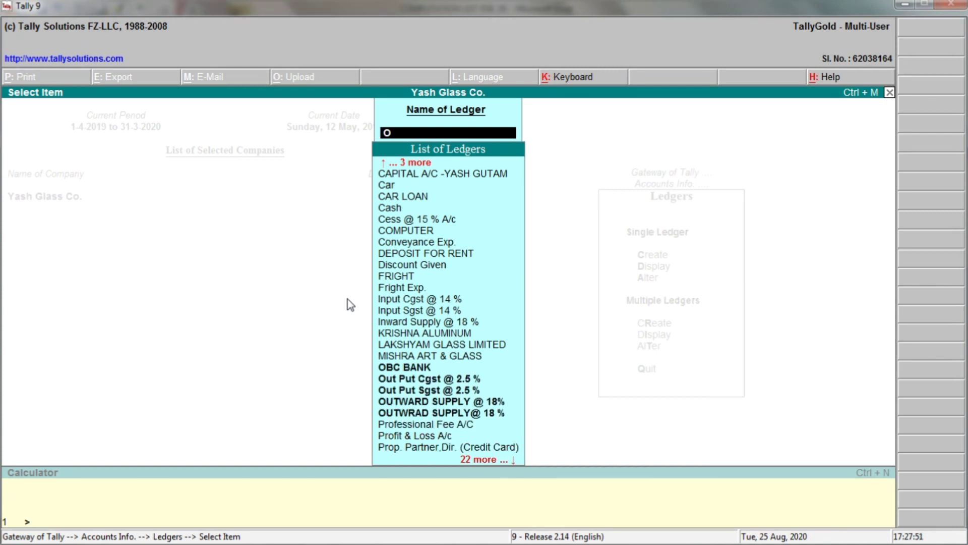
key("Up")
key("Up")
key("Return")
key("Return")
key("Return")
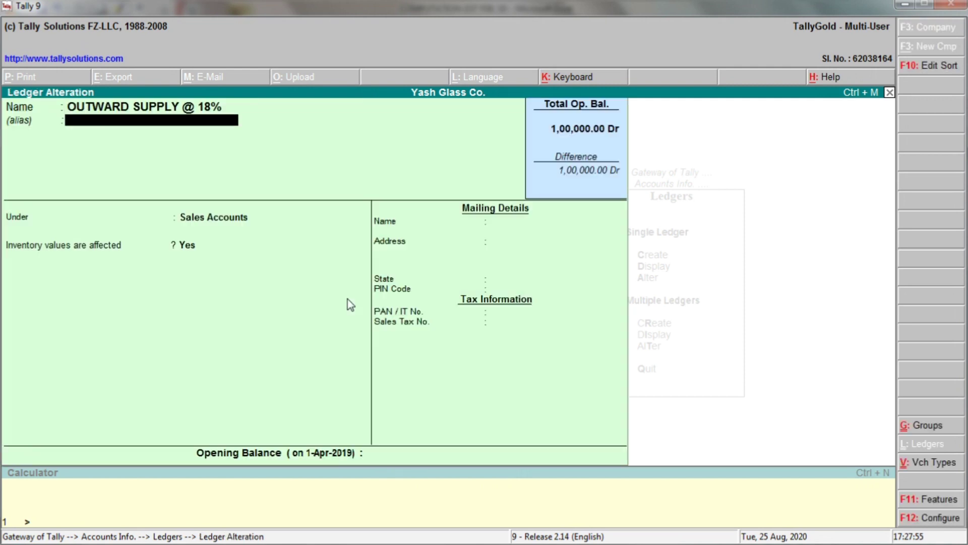
key("ctrl+a")
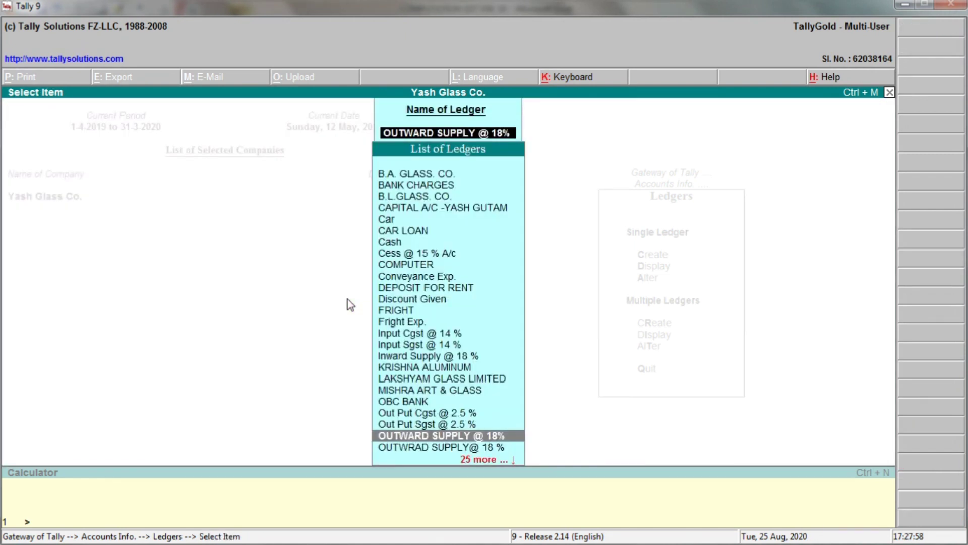
Open the Inward Supply @ 18 % ledger for alteration, check its group, and accept the form
key("Escape")
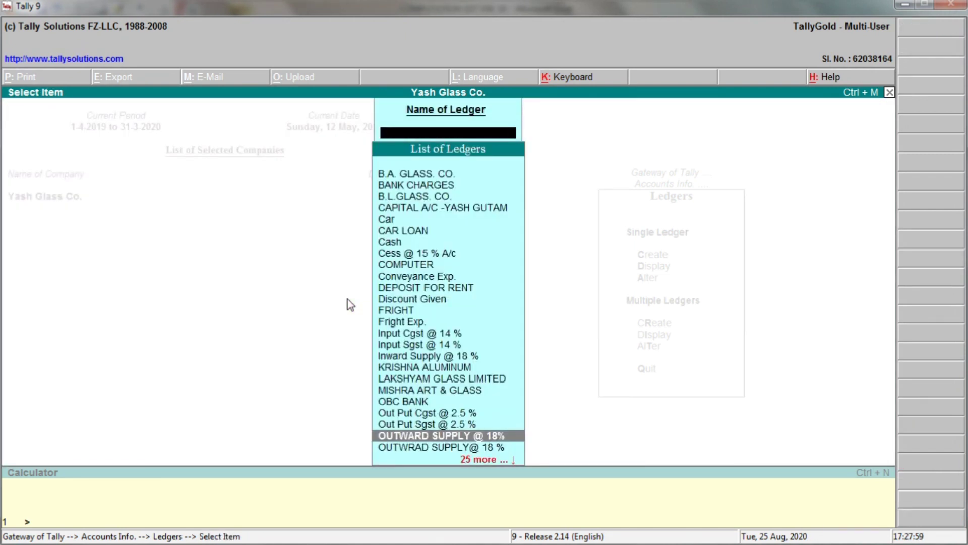
type("Inw")
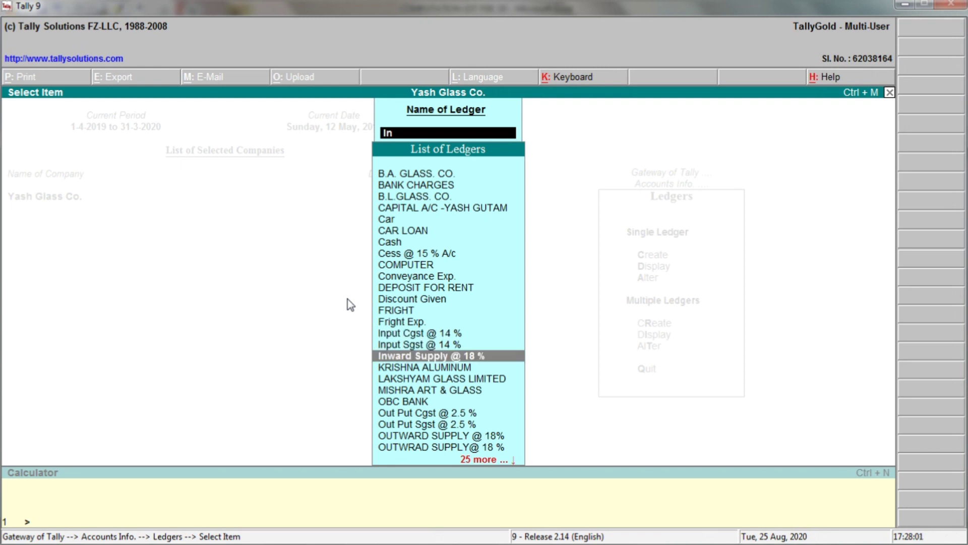
key("Return")
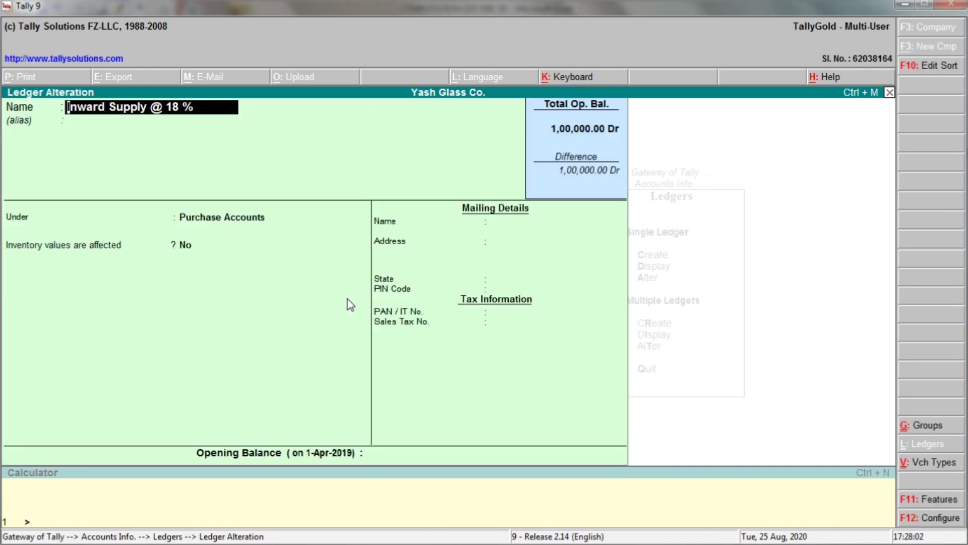
key("Return")
key("Return")
key("Return")
key("BackSpace")
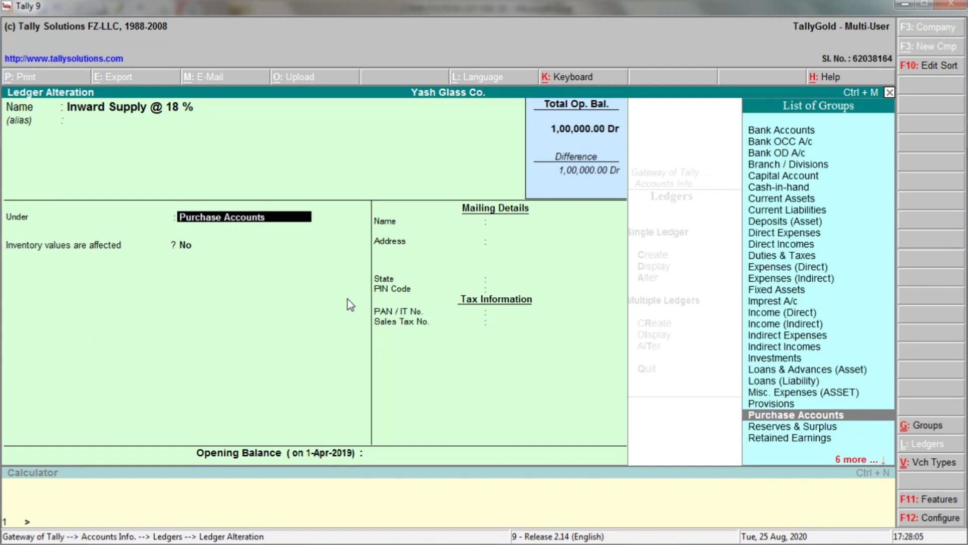
key("Return")
key("Return")
key("Return")
key("Return")
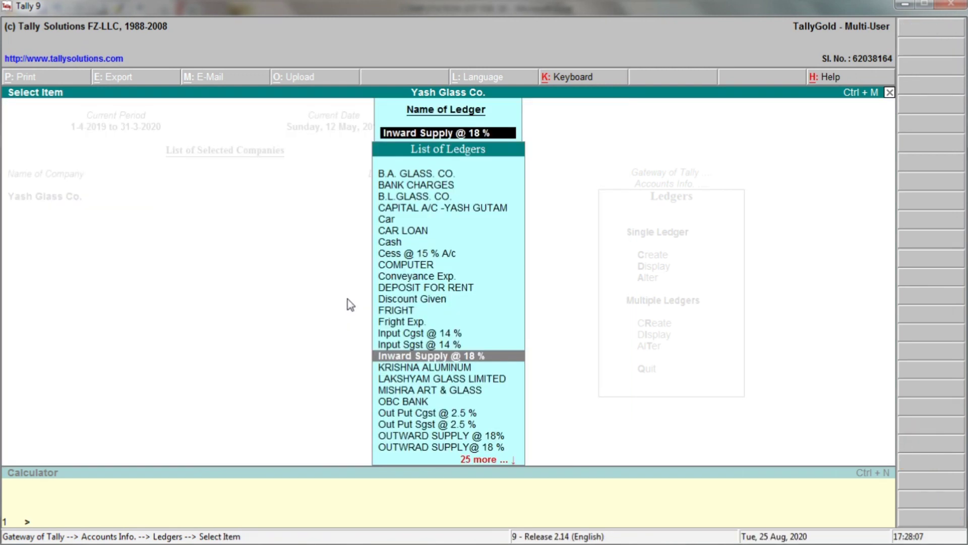
Check the rent account in row 14 of the Excel sheet, and review the RENT EXP. ledger's group in Tally
key("alt+Tab")
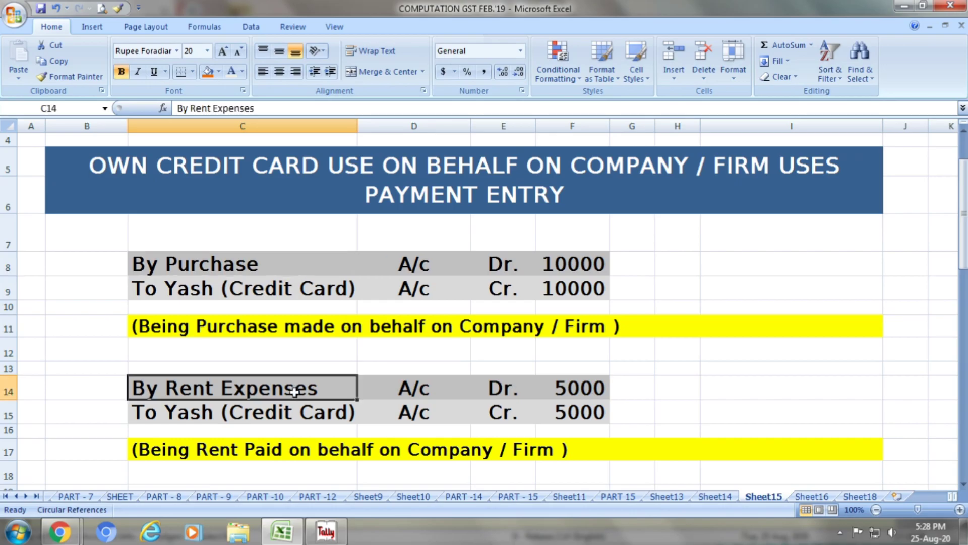
left_click(295, 392)
key("alt+Tab")
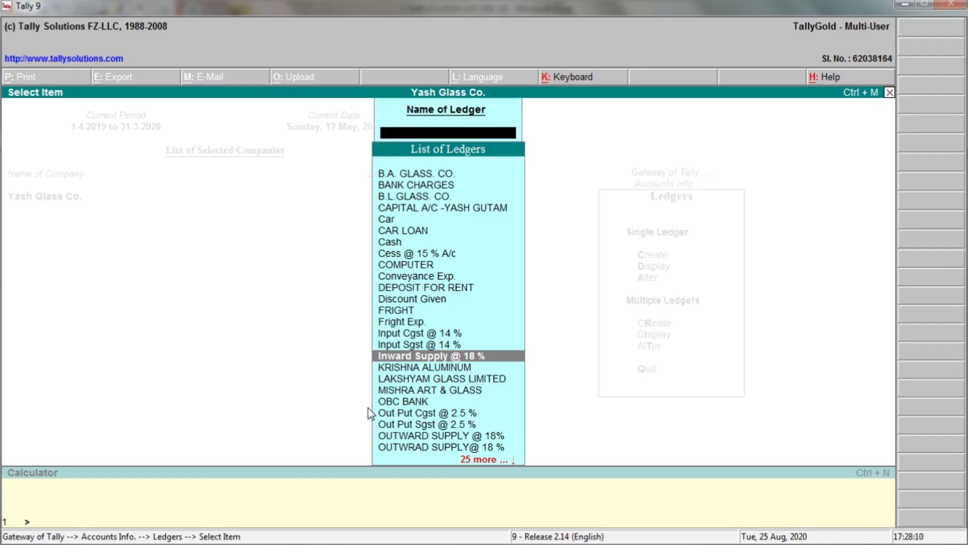
type("Rent")
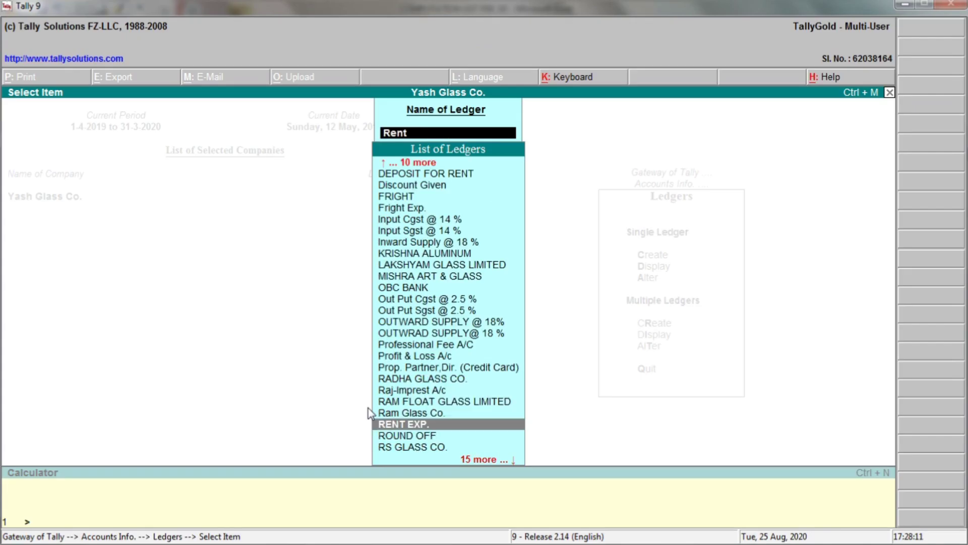
key("Return")
key("Return")
key("Return")
key("Return")
key("Return")
key("Return")
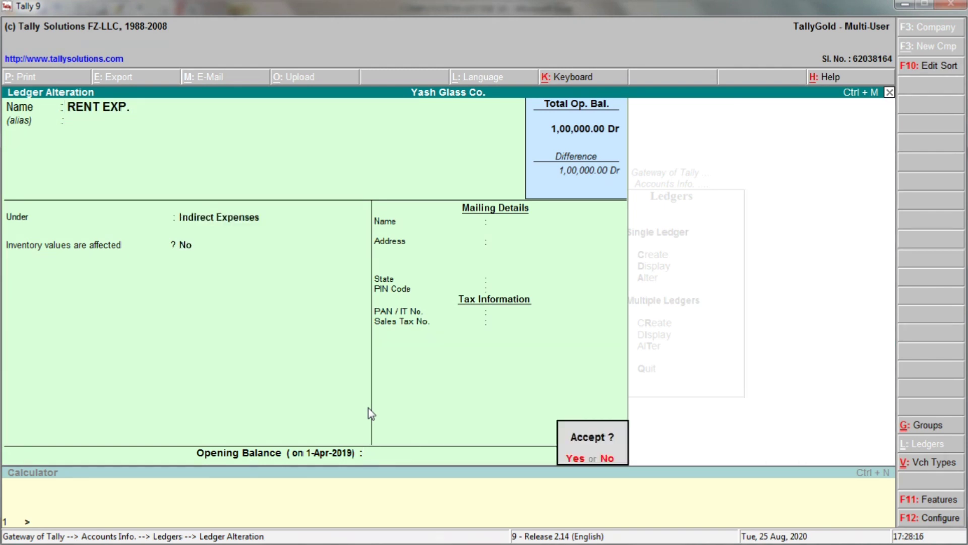
key("Return")
Check the computer account in row 20 of the Excel sheet, and return to Tally's ledger list
key("alt+Tab")
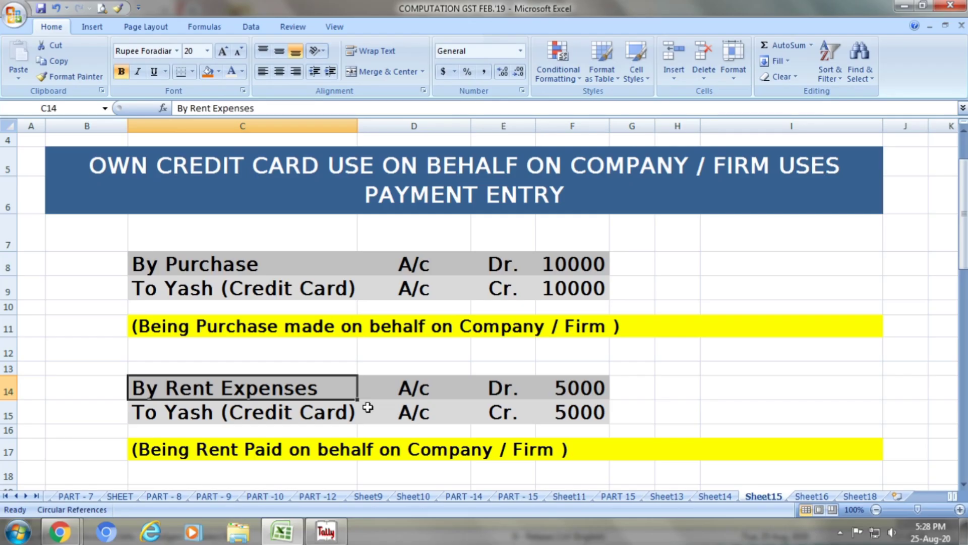
key("alt+Tab")
key("alt+Tab")
scroll(365, 406, "down", 1)
scroll(365, 406, "down", 1)
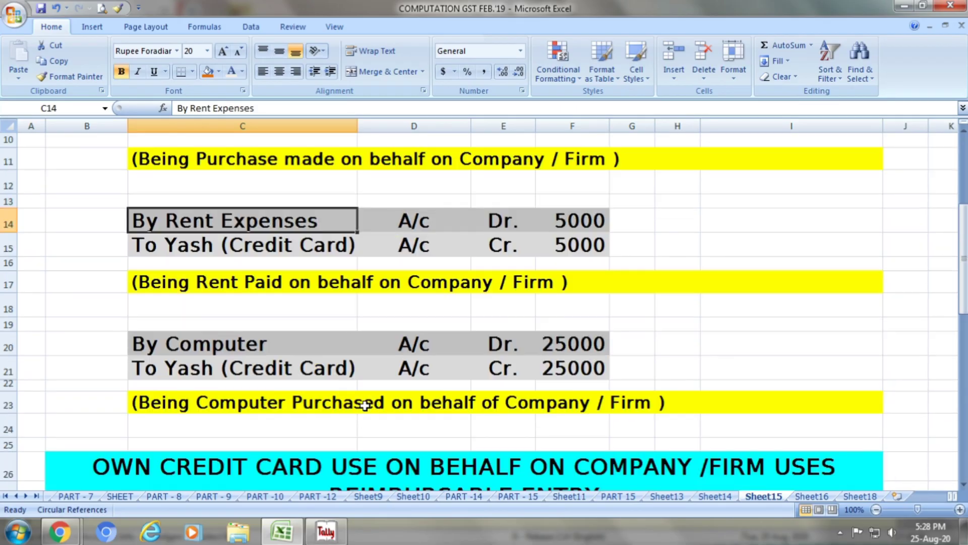
left_click(262, 342)
key("alt+Tab")
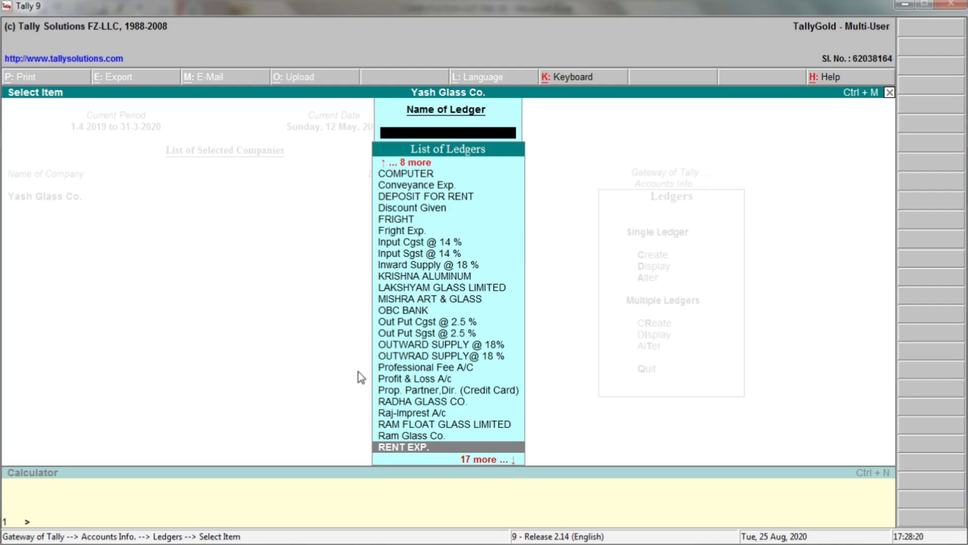
Open the COMPUTER ledger for alteration, check its group, and accept the form
type("com")
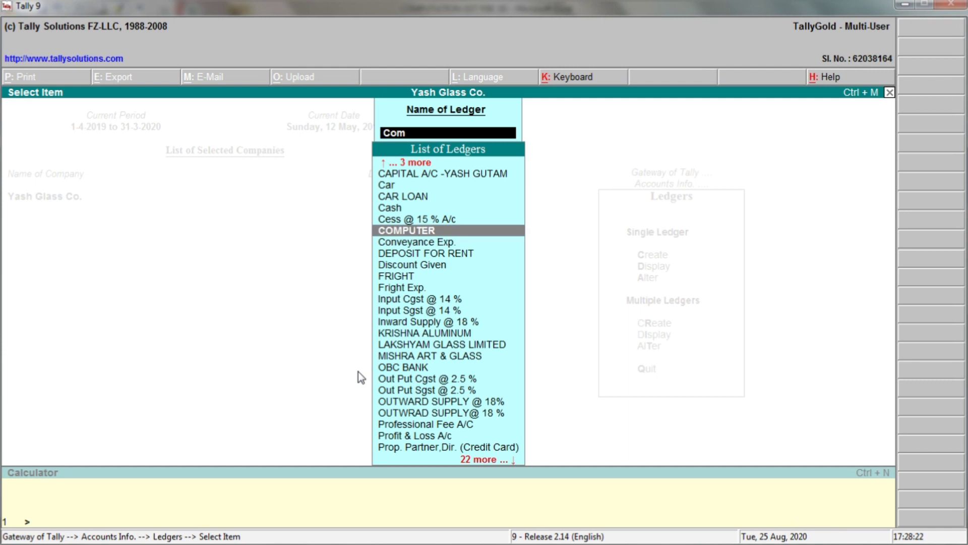
key("Return")
key("Return")
key("Return")
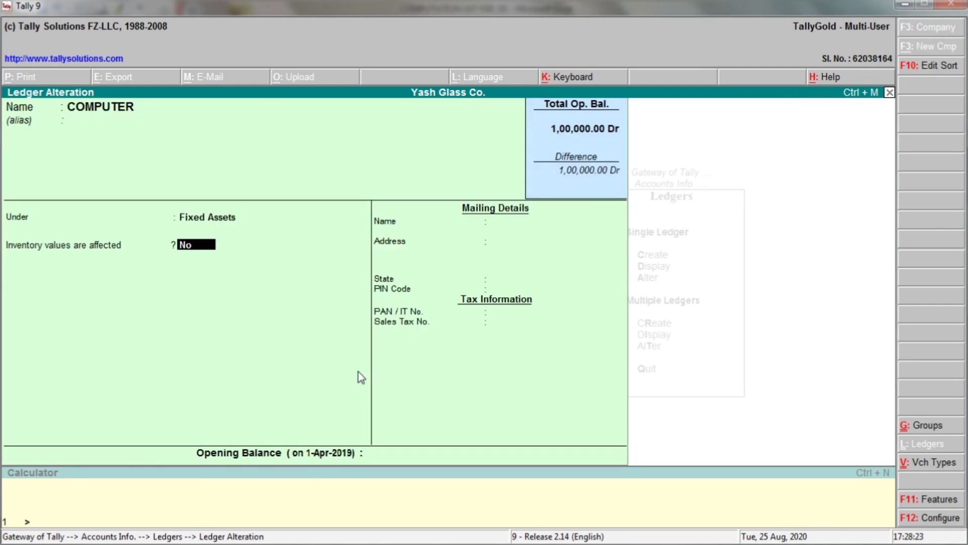
key("Return")
key("Return")
key("Return")
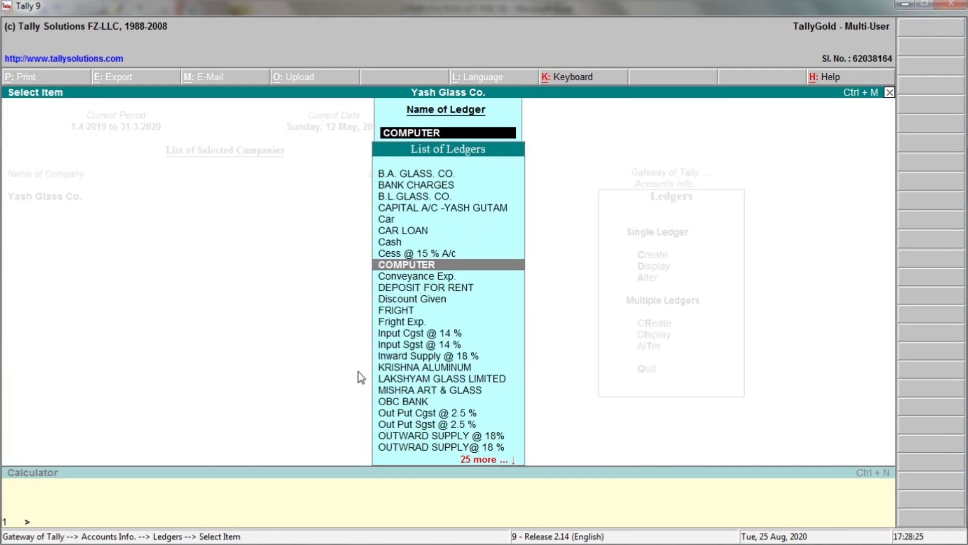
Switch to the Excel sheet and return to the purchase payment entry in row 8
key("alt+Tab")
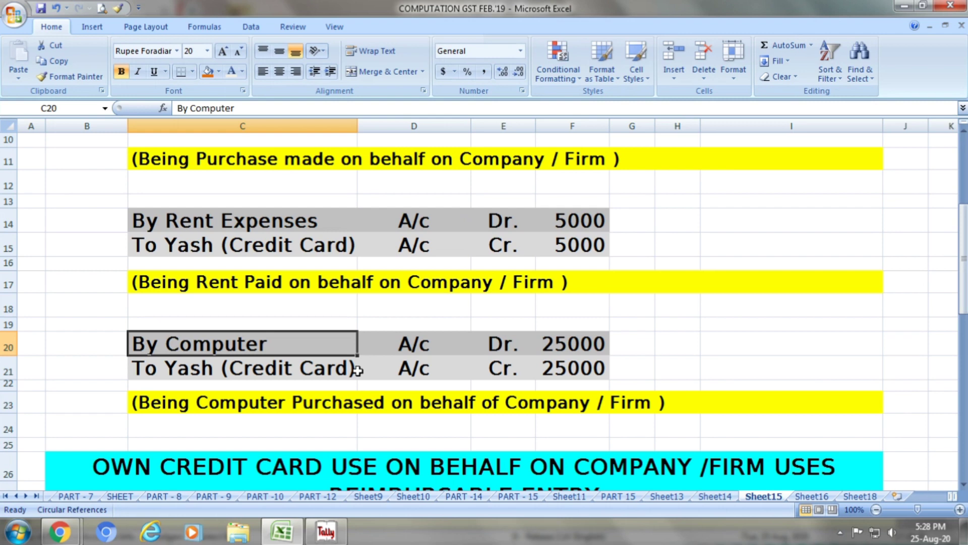
scroll(357, 370, "down", 2)
scroll(357, 371, "up", 5)
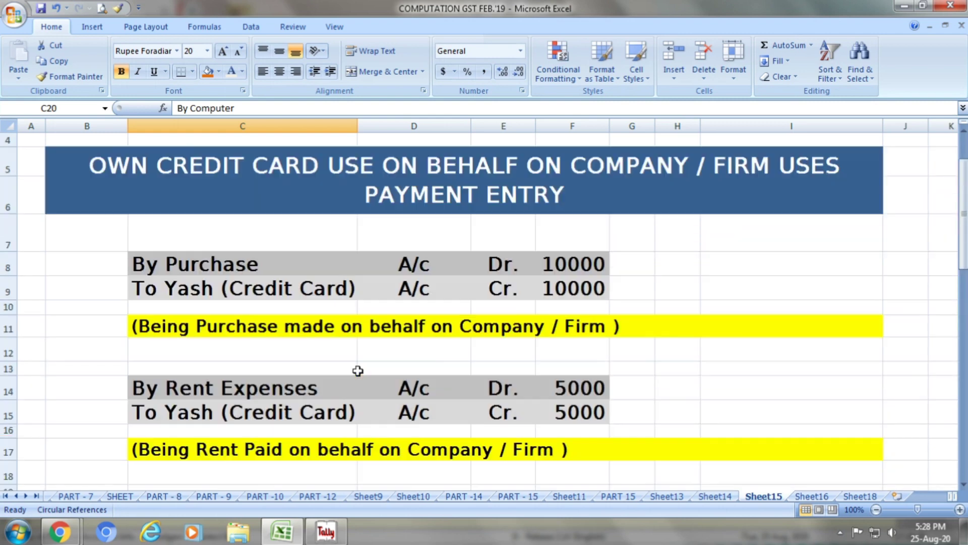
left_click(348, 326)
Return to Tally, leave the ledger alteration screens, and open accounting voucher creation from the Gateway of Tally
key("alt+Tab")
key("Escape")
key("Escape")
key("Escape")
key("Escape")
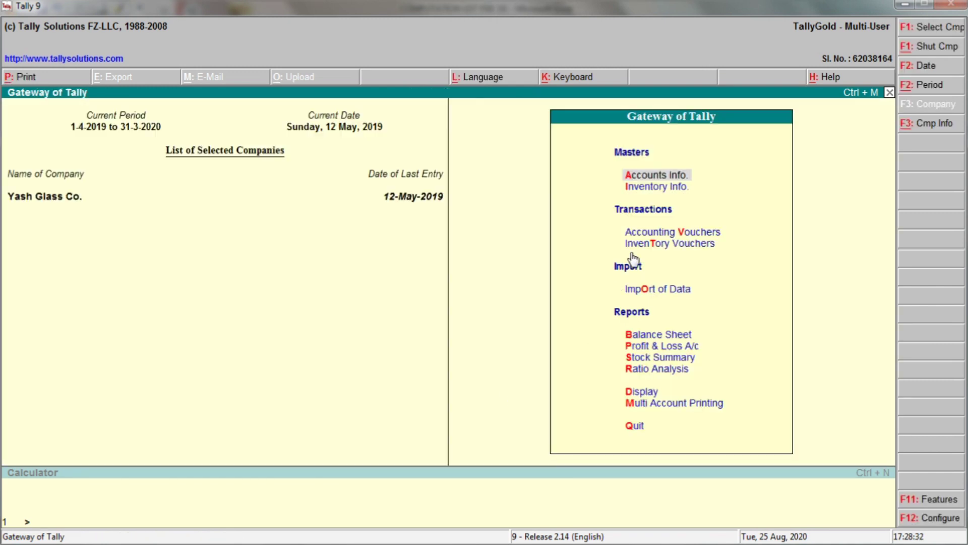
left_click(653, 235)
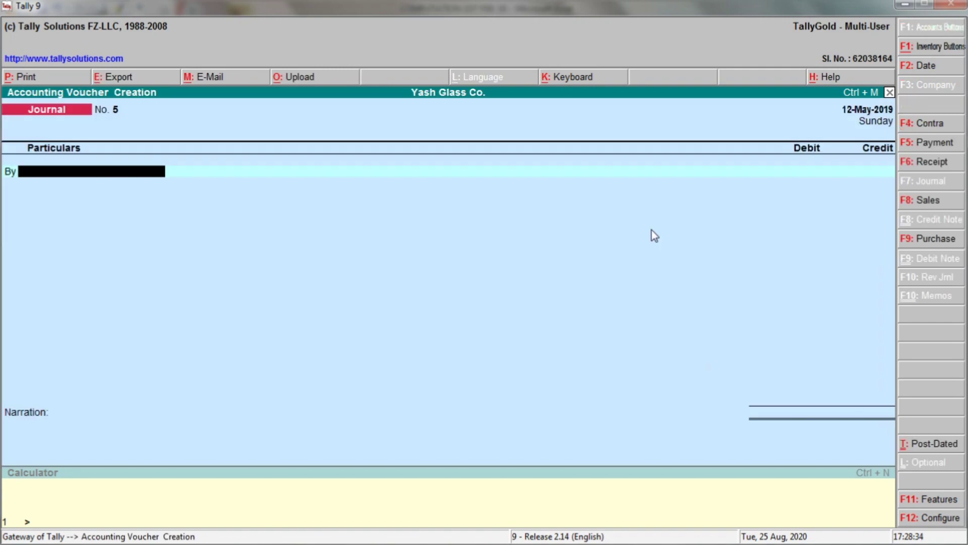
Check the purchase entry in the Excel sheet, then choose Inward Supply @ 18 % as the debit ledger of Tally's journal voucher
key("alt+Tab")
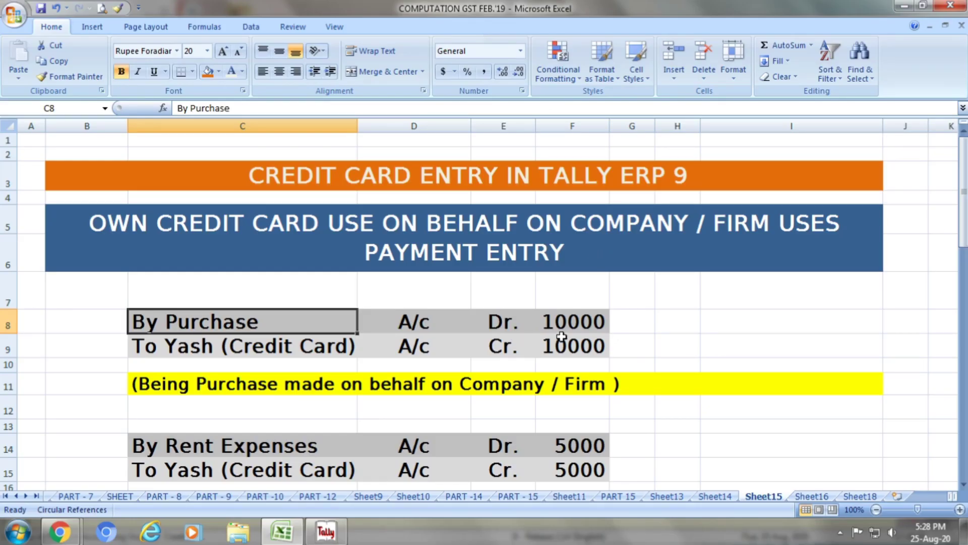
key("alt+Tab")
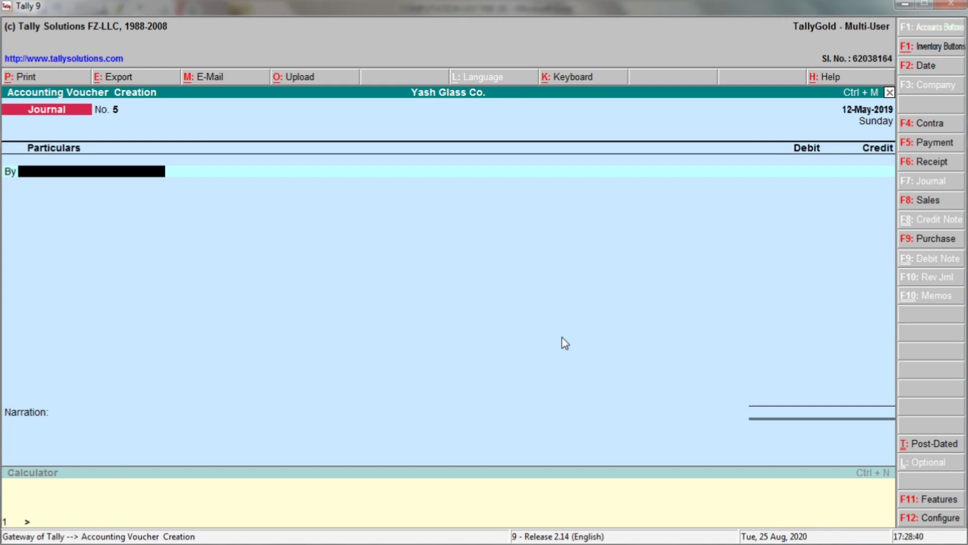
type("Pr")
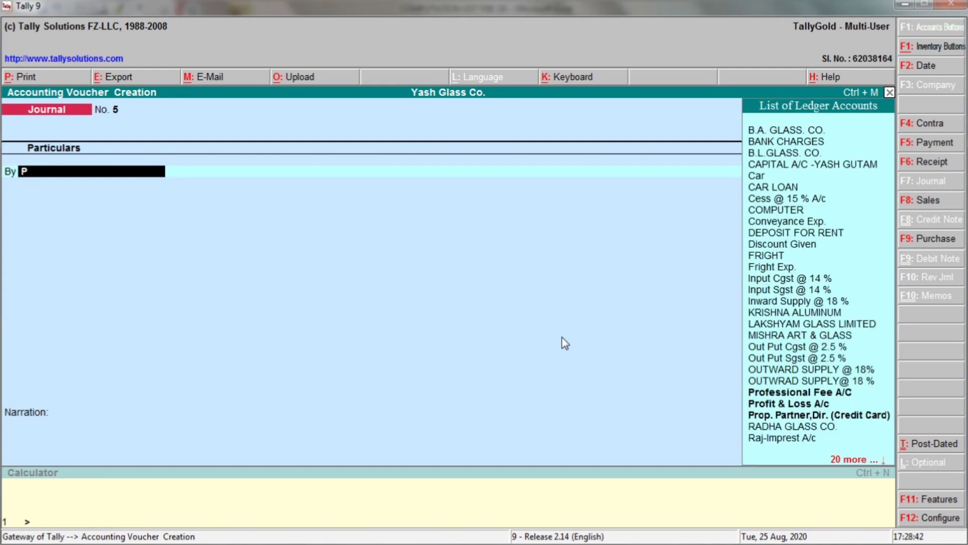
key("BackSpace")
key("BackSpace")
type("Inw")
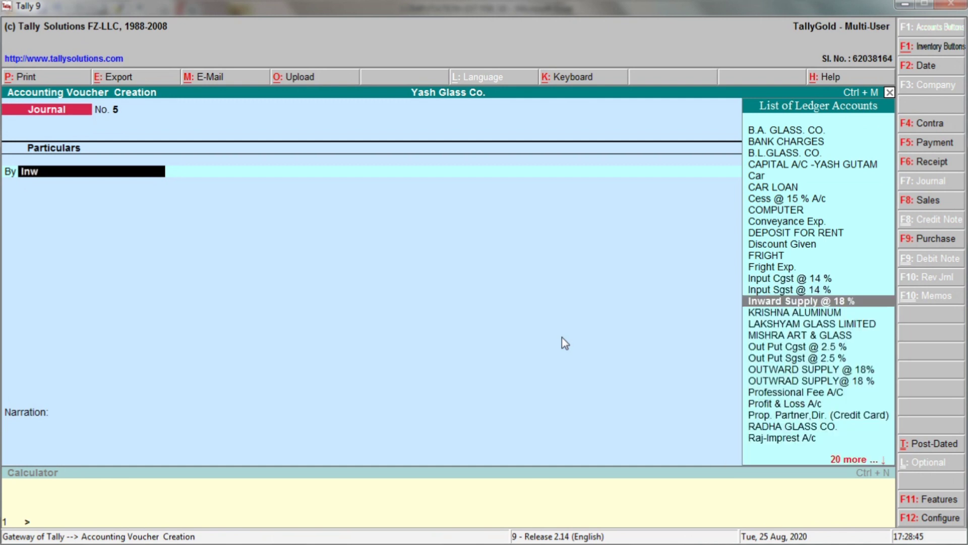
key("Return")
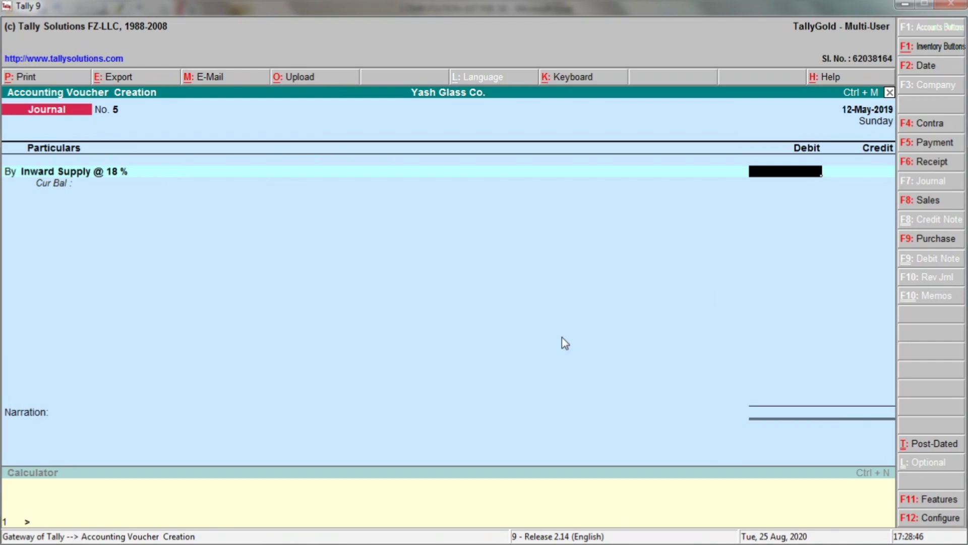
Check the purchase amount in row 8 of the Excel sheet and enter 10,000 as the voucher's debit amount
key("alt+Tab")
key("Right")
key("Right")
key("Right")
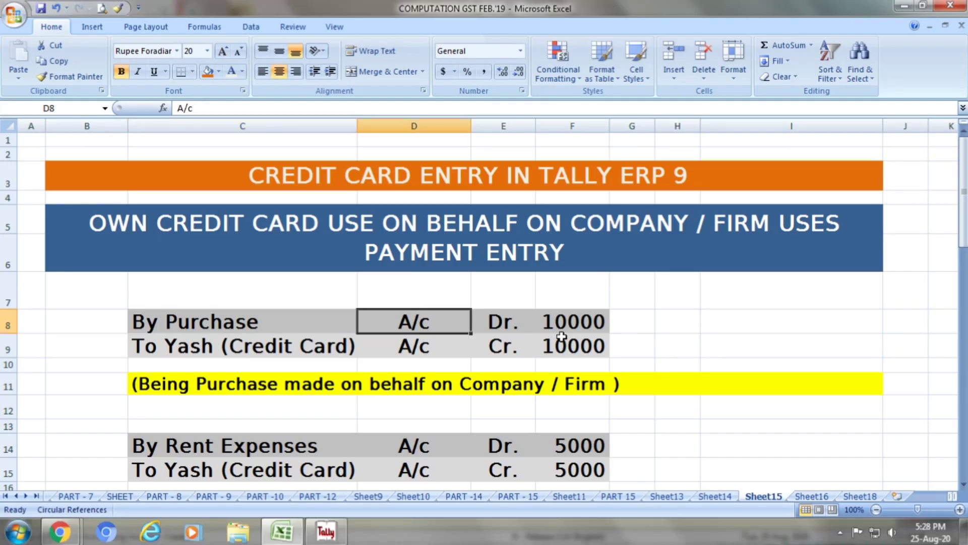
key("alt+Tab")
type("10,000")
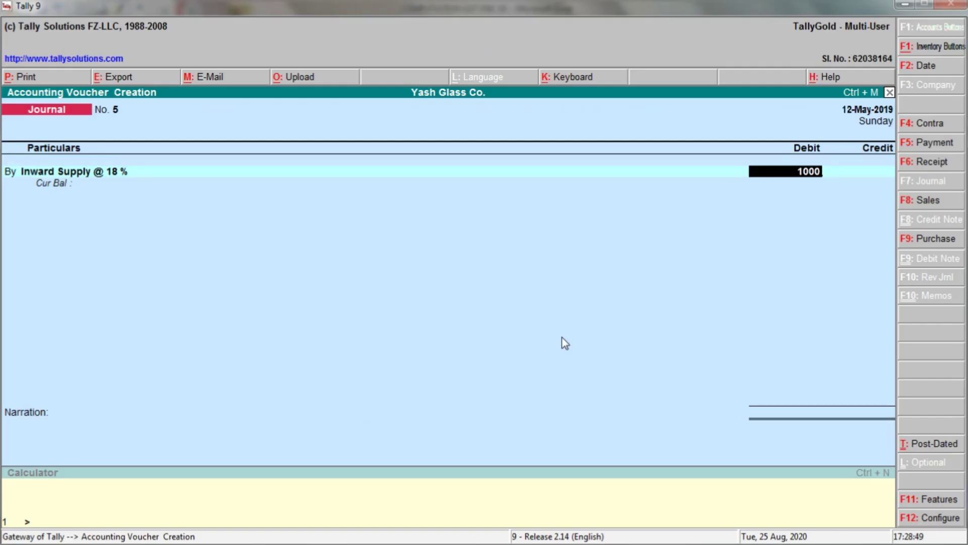
key("Return")
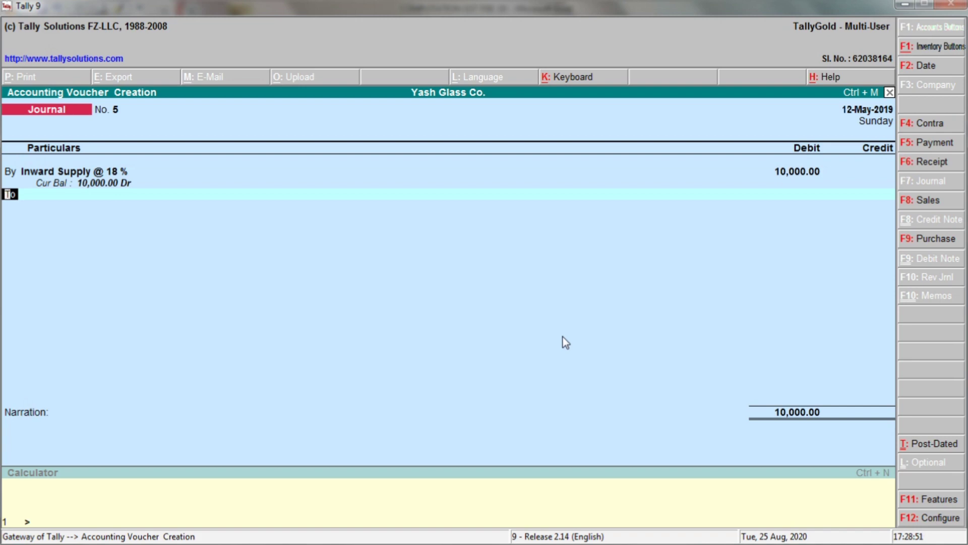
Move to the voucher's credit ledger, check the credit card line in row 9 of the Excel sheet, and return to Tally
key("Return")
key("alt+Tab")
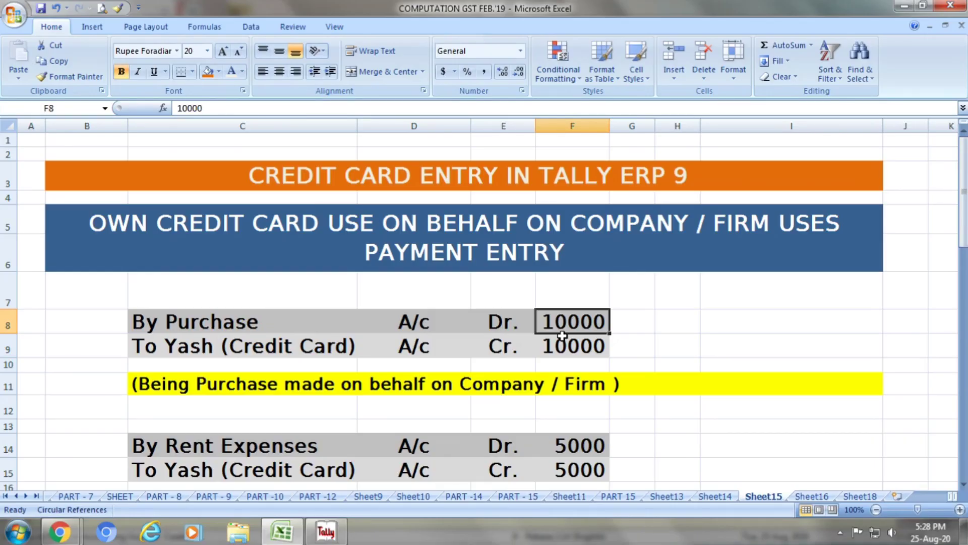
left_click(304, 353)
left_click(419, 349)
left_click(505, 347)
left_click(573, 348)
key("alt+Tab")
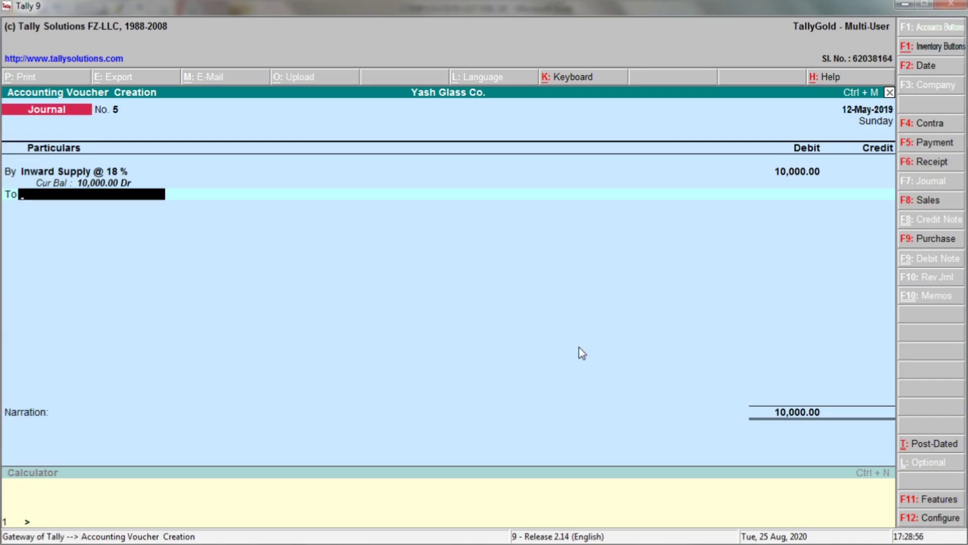
Credit the Prop. Partner,Dir. (Credit Card) ledger with 10,000, comparing the amount with the Excel sheet
type("Pro")
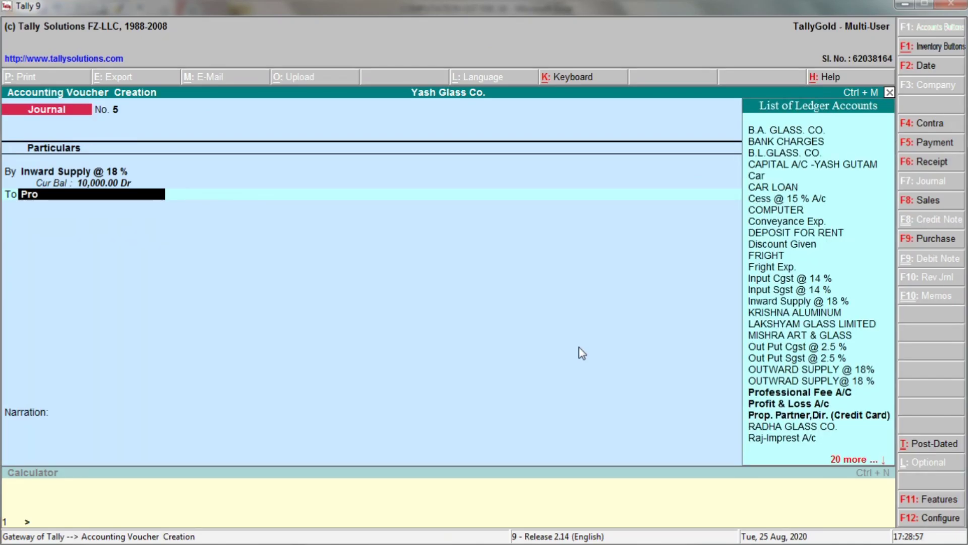
key("Down")
key("Down")
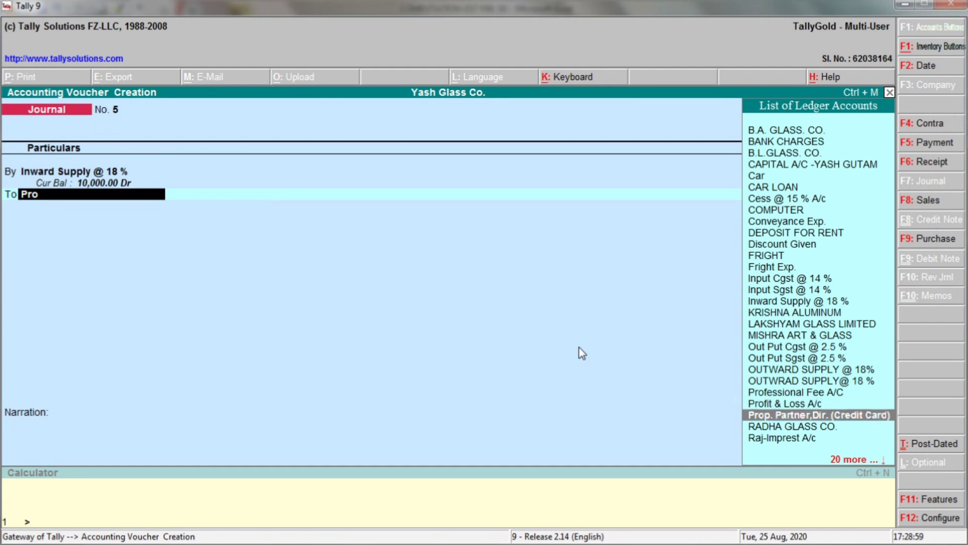
key("Return")
key("alt+Tab")
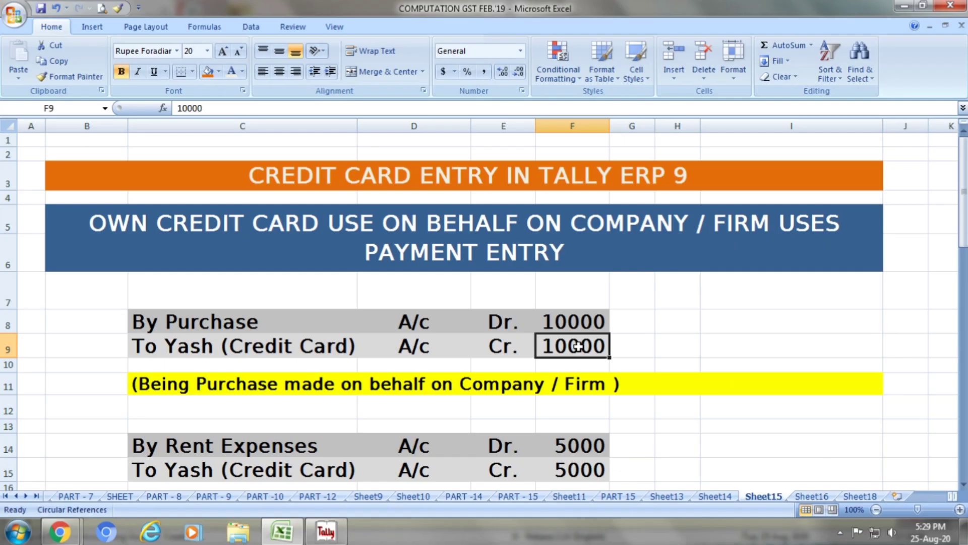
key("alt+Tab")
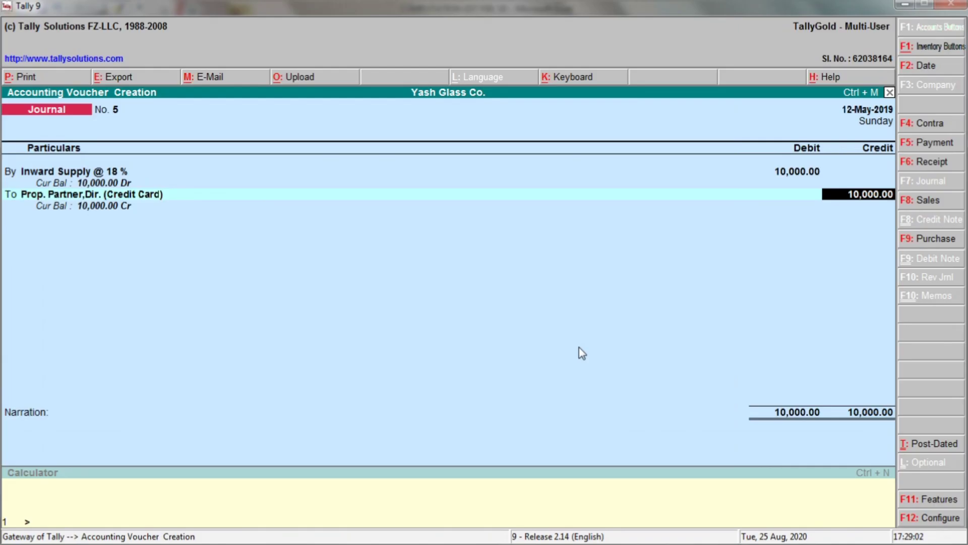
key("Return")
Begin the voucher's narration with "Being Purchase made on", following the wording in the Excel sheet
key("alt+Tab")
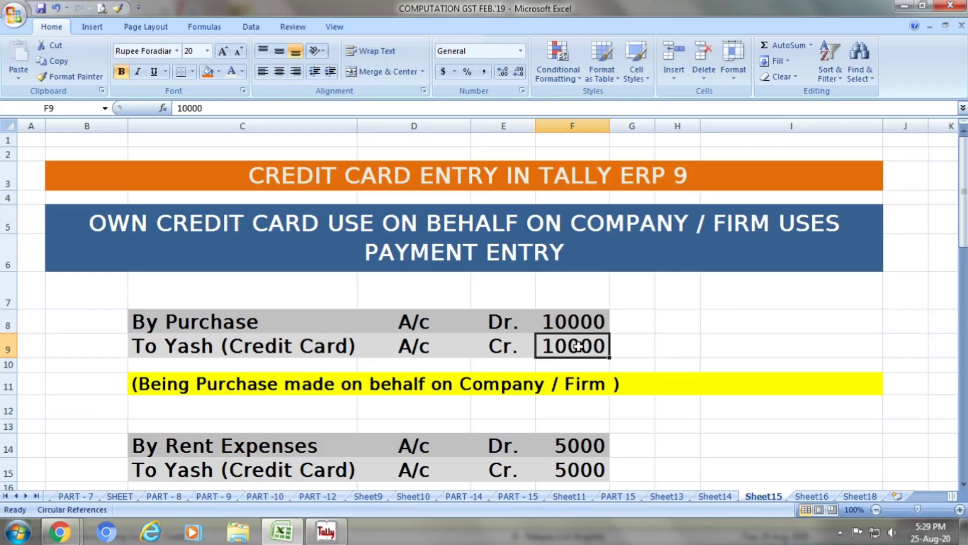
key("alt+Tab")
type("B")
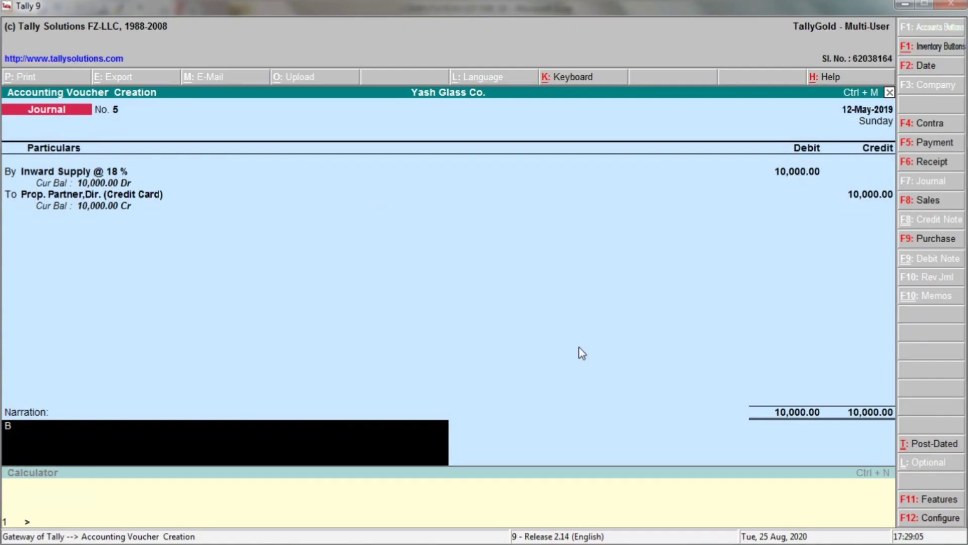
type("eing")
key("alt+Tab")
key("alt+Tab")
type("Purchase")
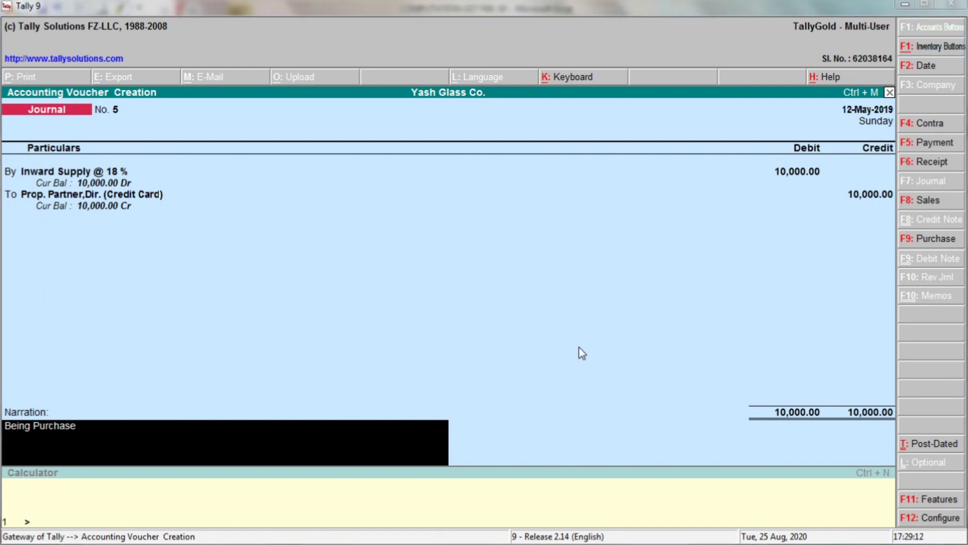
key("alt+Tab")
key("alt+Tab")
type("made")
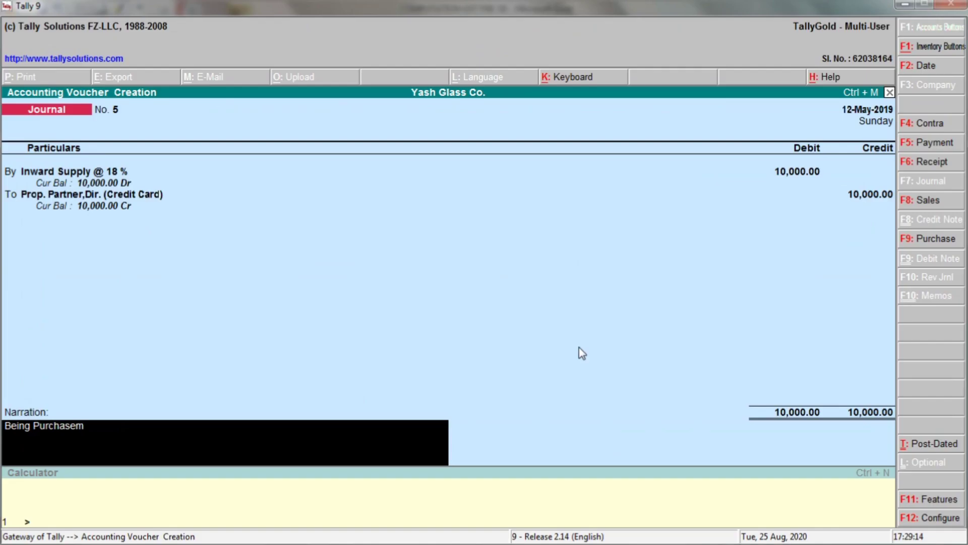
key("BackSpace")
key("BackSpace")
key("BackSpace")
key("BackSpace")
type("made on")
Complete the narration with "behalf on Company / firm )" from row 11 of the Excel sheet, and save the purchase voucher
key("alt+Tab")
key("Down")
key("Down")
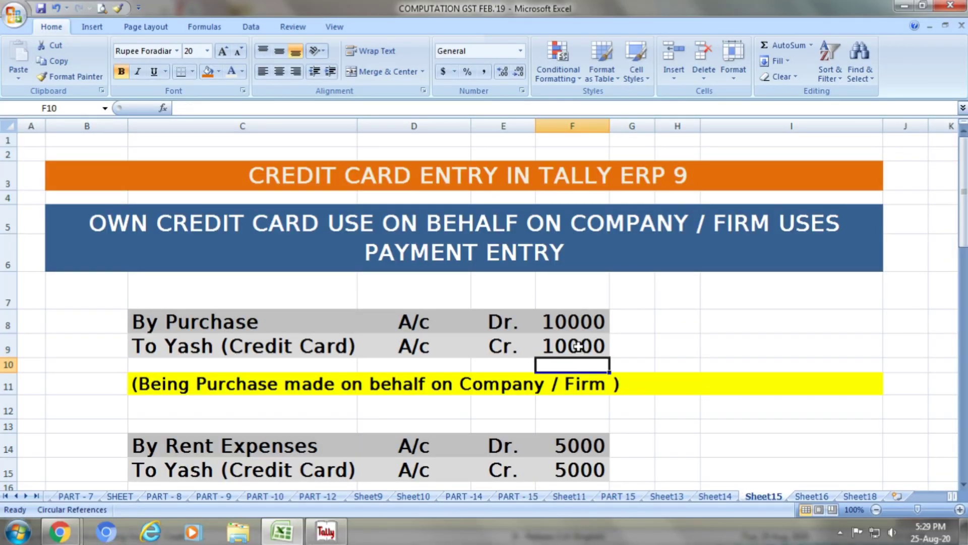
key("alt+Tab")
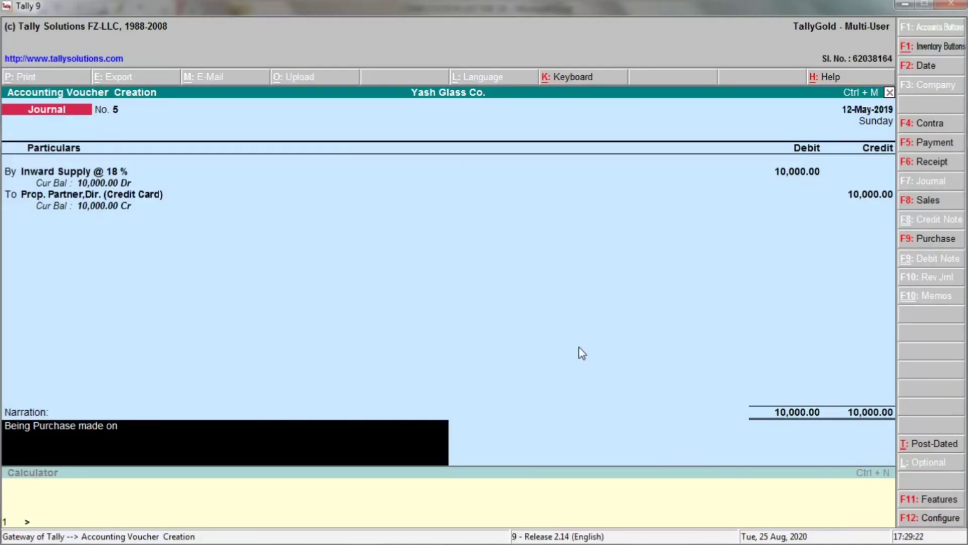
type("behalf")
key("alt+Tab")
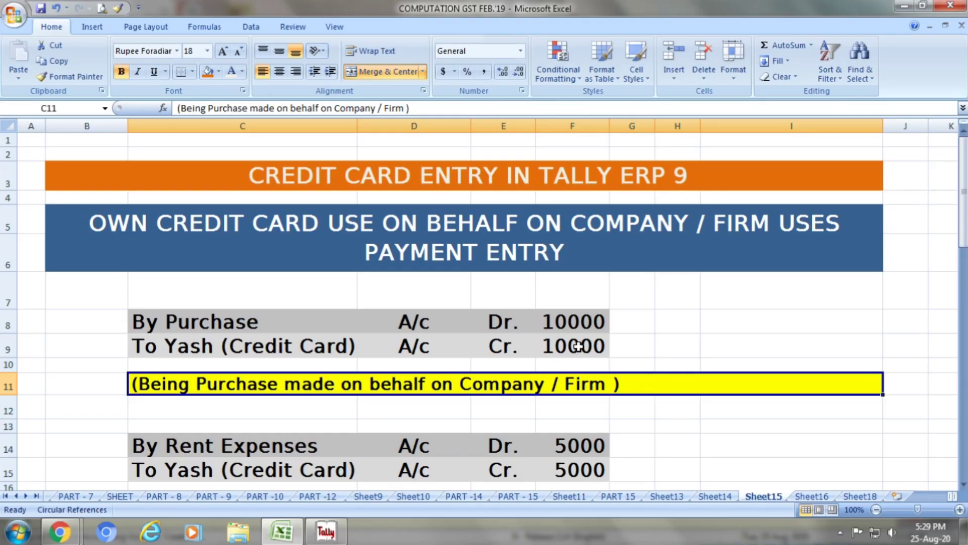
key("alt+Tab")
type("o")
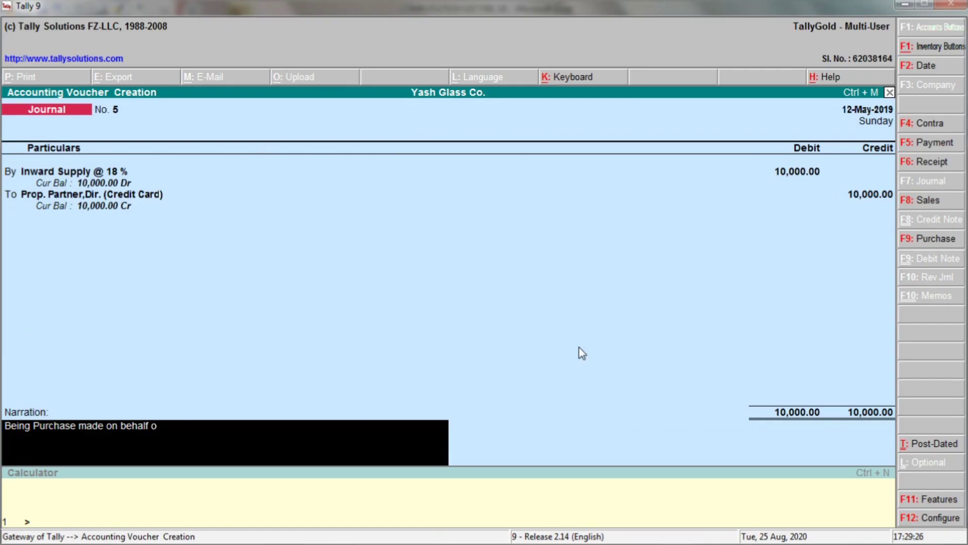
type("n Company / firm")
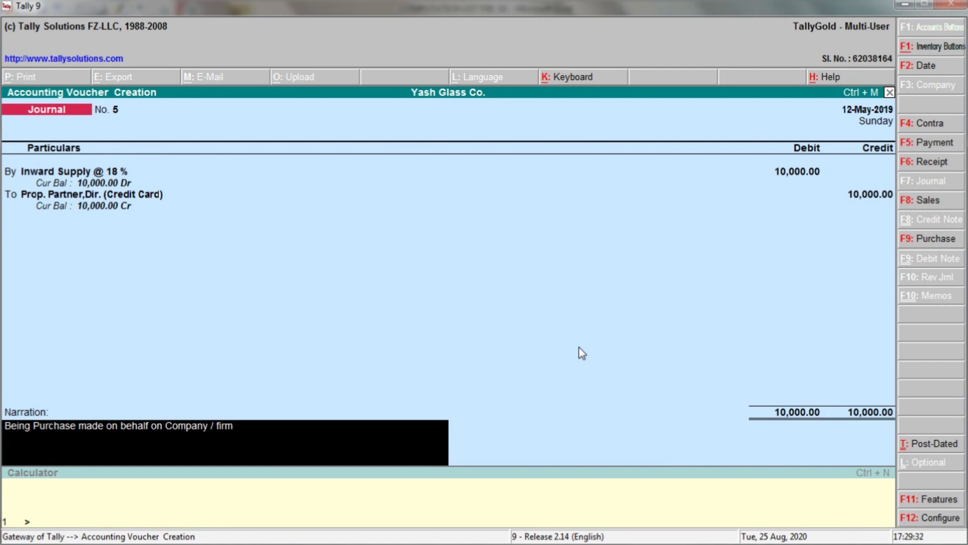
type(" )")
key("Return")
key("Return")
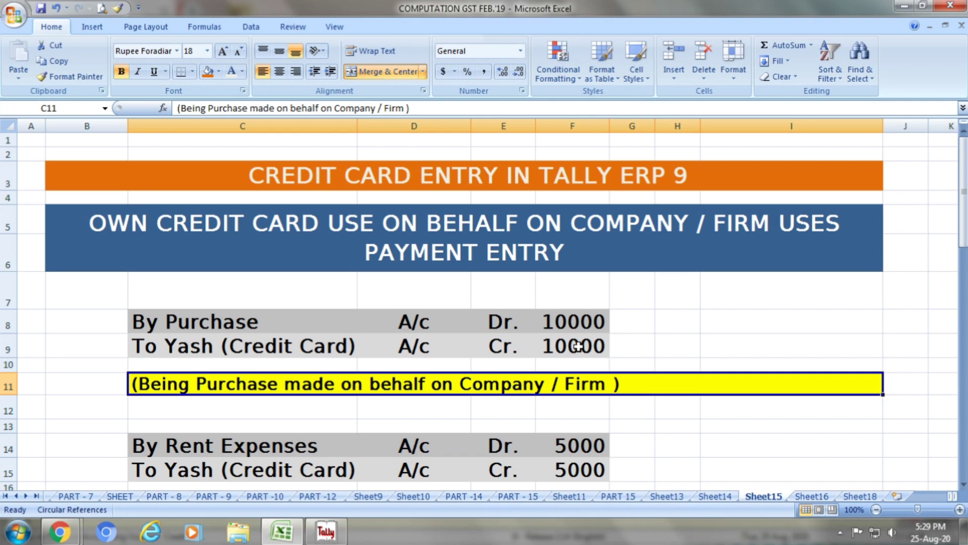
Check the rent expenses account and its debit amount in row 14 of the Excel sheet, and return to Tally
scroll(578, 345, "down", 3)
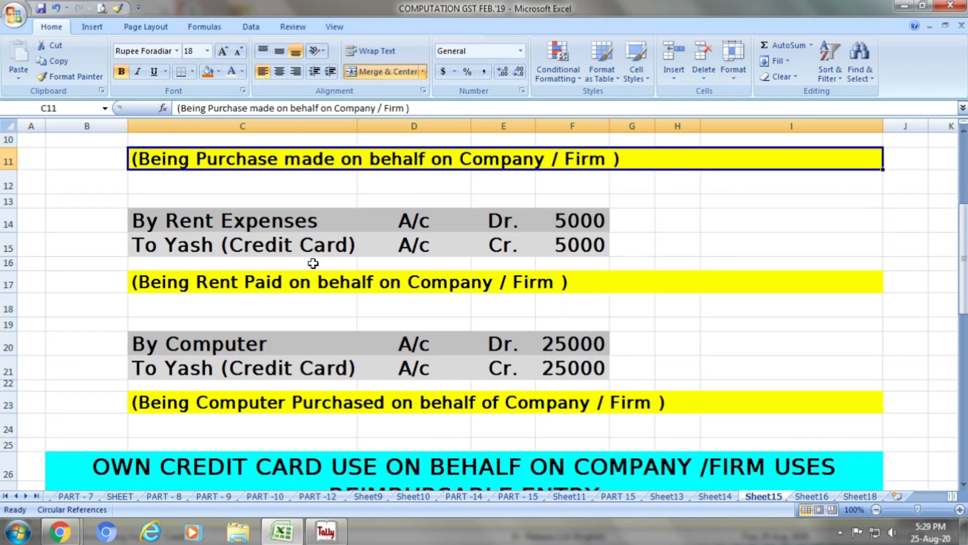
left_click(218, 221)
left_click(410, 221)
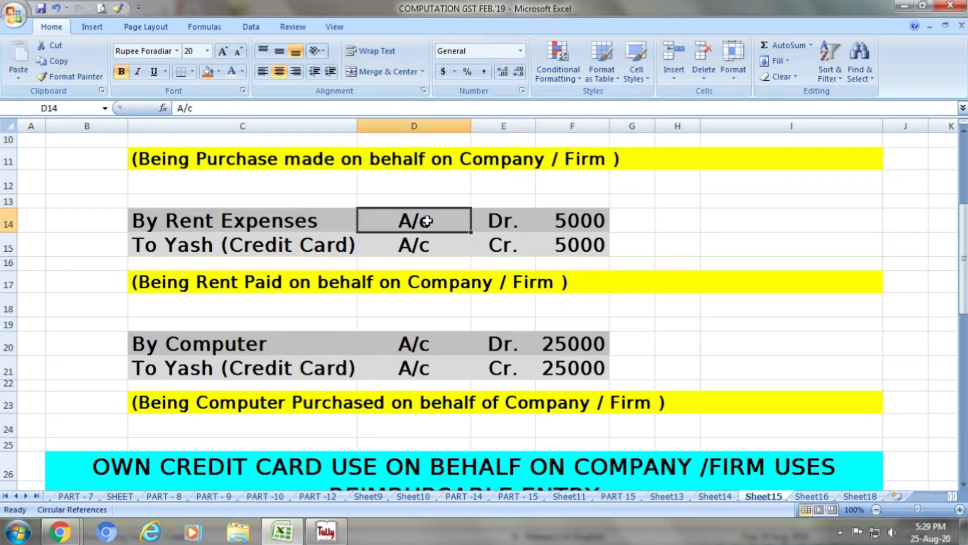
left_click(519, 219)
left_click(580, 223)
key("alt+Tab")
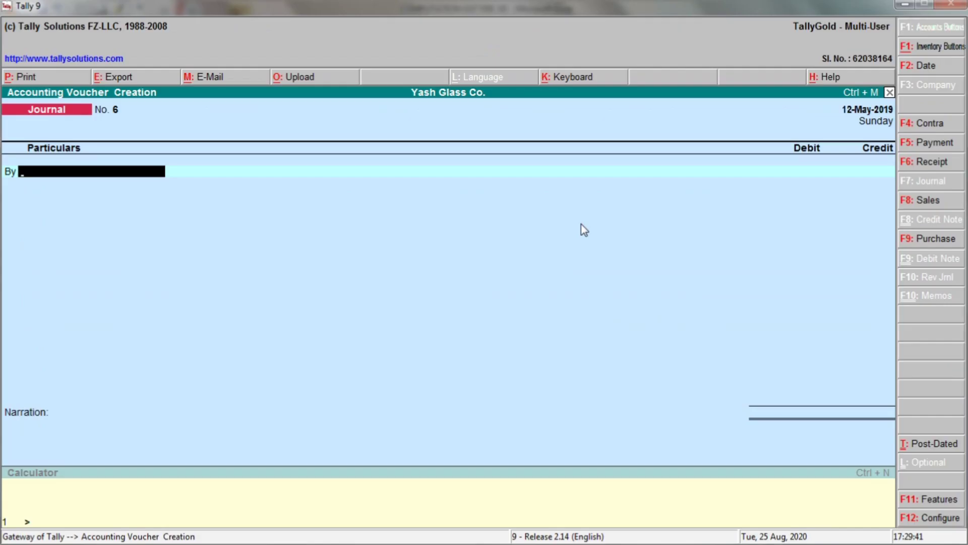
Debit RENT EXP. with 5,000 in the new journal voucher and credit Prop. Partner,Dir. (Credit Card) with 5,000
type("Rent")
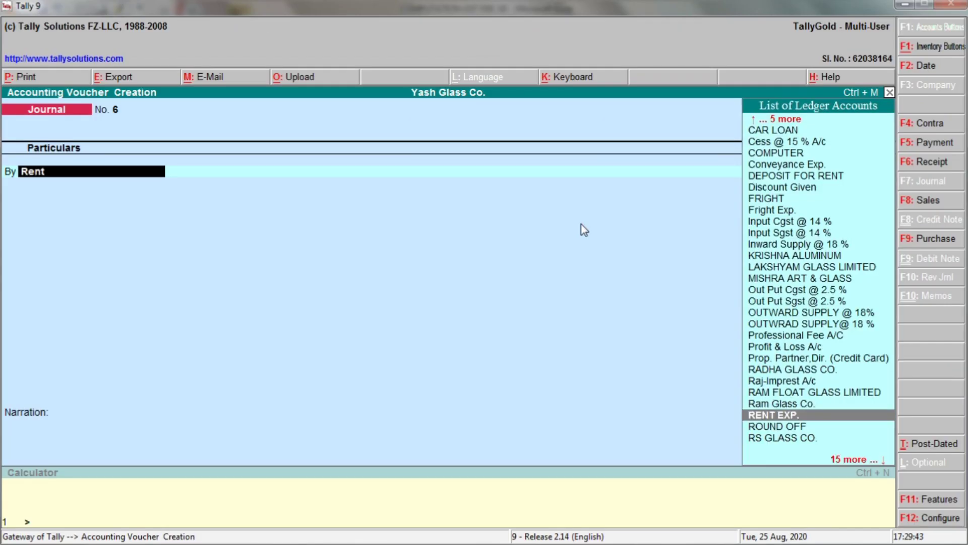
key("Return")
key("alt+Tab")
key("alt+Tab")
type("5000")
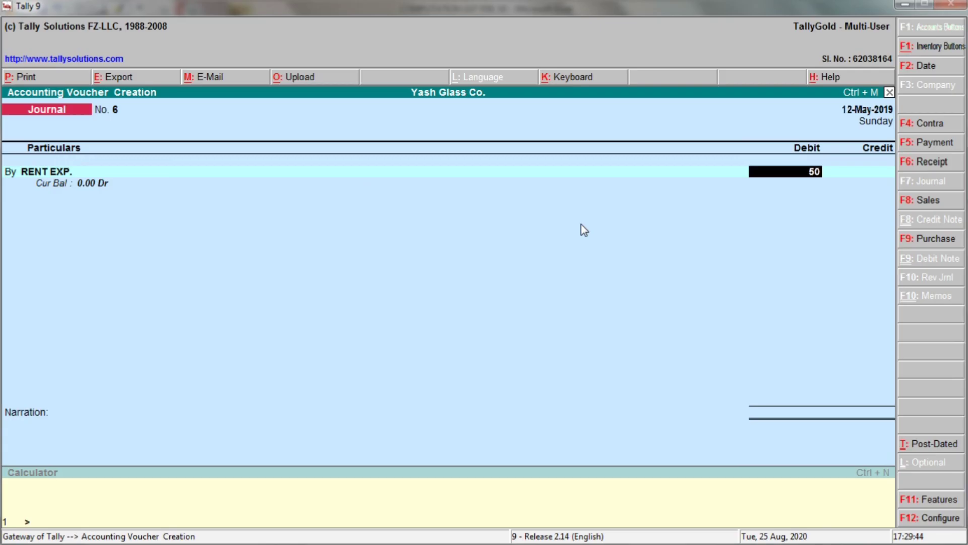
key("Return")
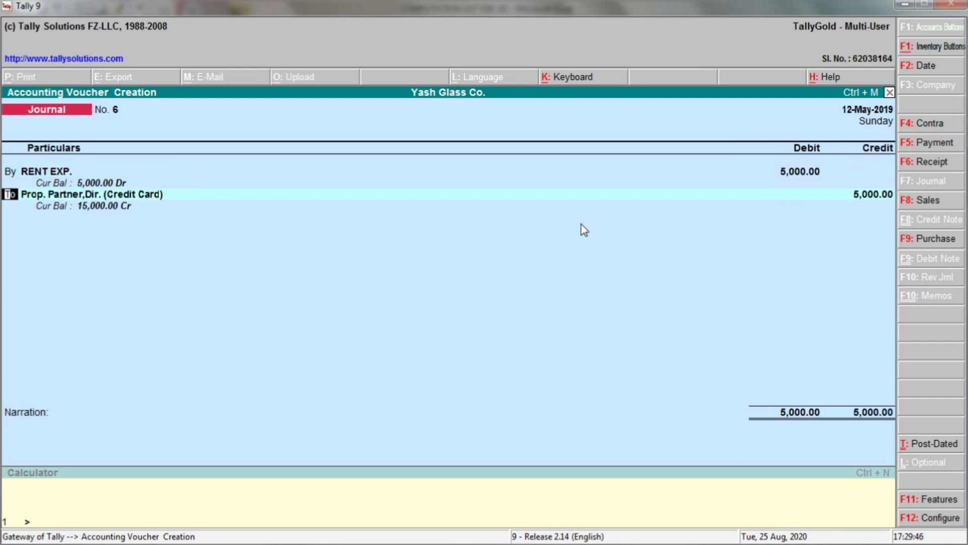
key("Return")
Compare the credit card line of the rent entry in row 15 of the Excel sheet with the Tally voucher
key("alt+Tab")
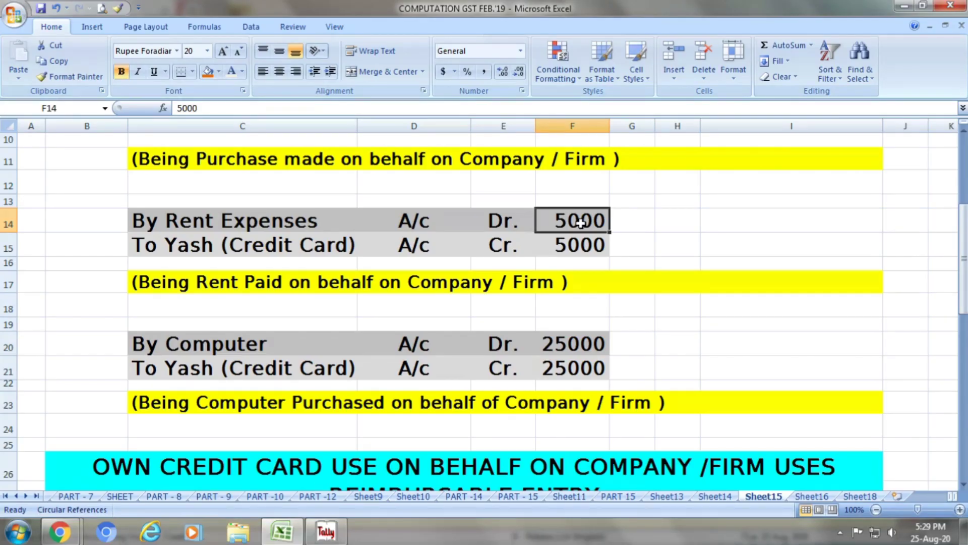
left_click(333, 246)
left_click(425, 242)
left_click(505, 240)
left_click(587, 240)
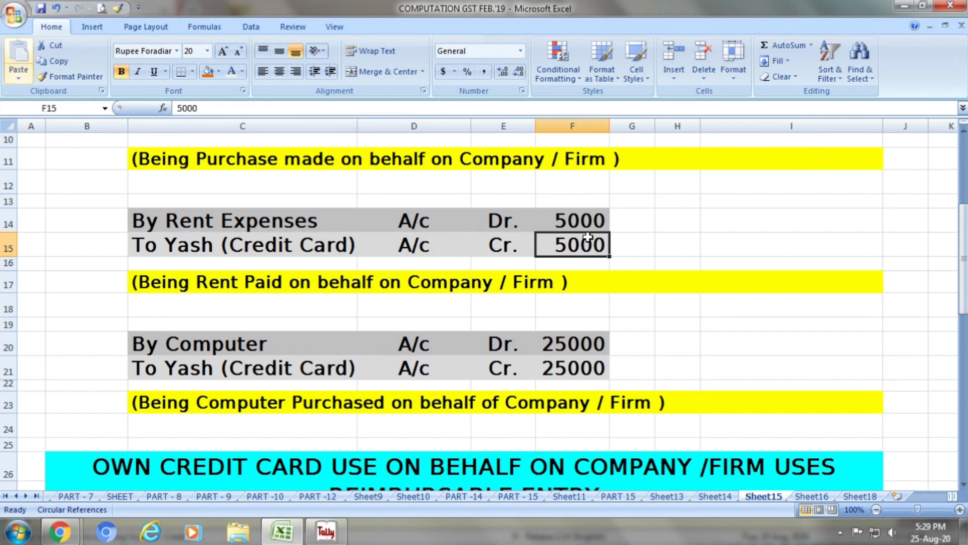
key("alt+Tab")
key("alt+Tab")
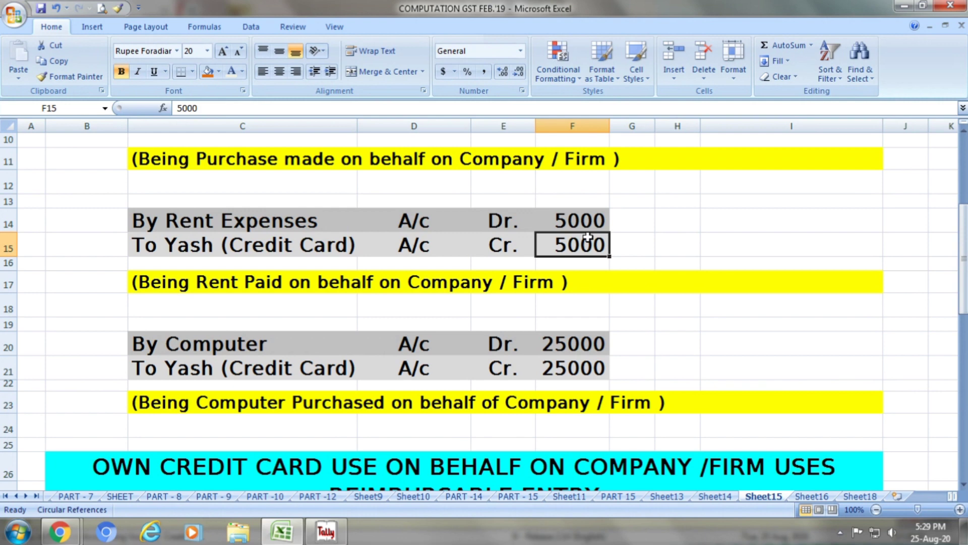
Begin the rent voucher's narration in Tally with "(Being rent paid", following row 17 of the Excel sheet
left_click(319, 278)
key("alt+Tab")
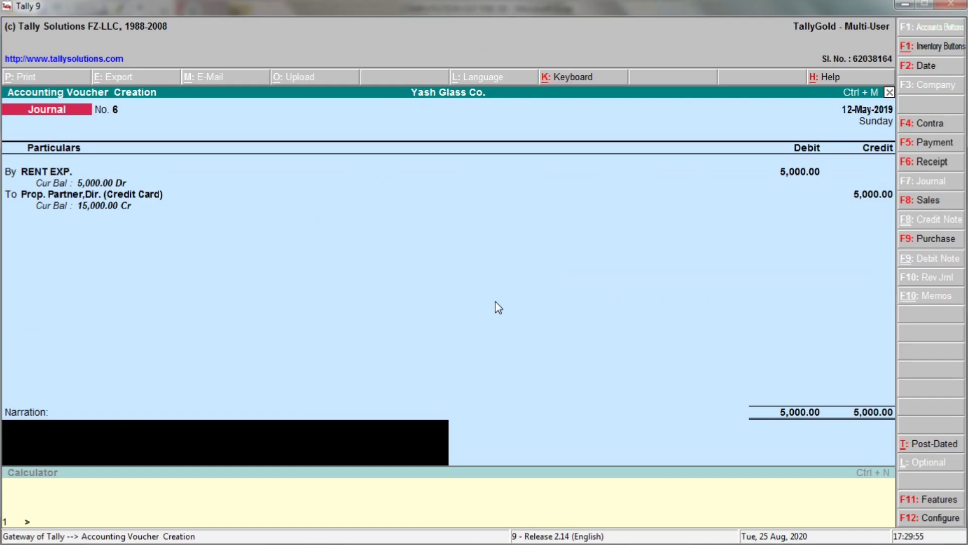
type("Be")
key("BackSpace")
key("BackSpace")
type("(Being")
key("alt+Tab")
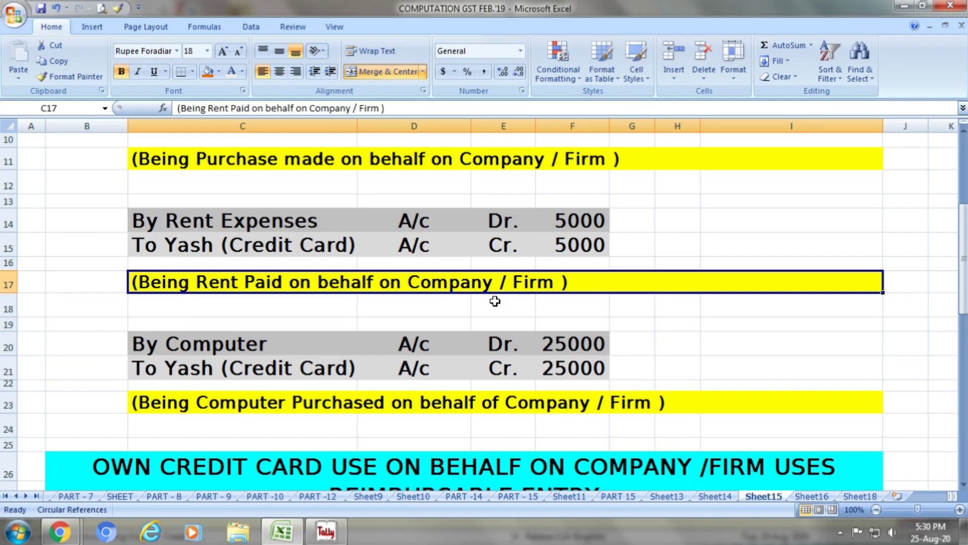
key("alt+Tab")
type("rent")
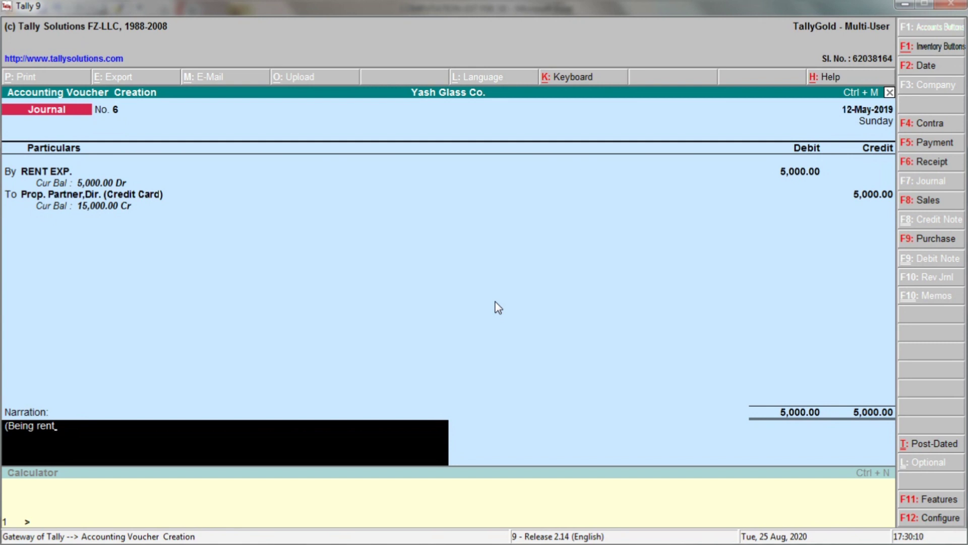
type("paid")
Complete the narration with "on behalf on company / firm)" from row 17 of the Excel sheet, and save the rent voucher
key("alt+Tab")
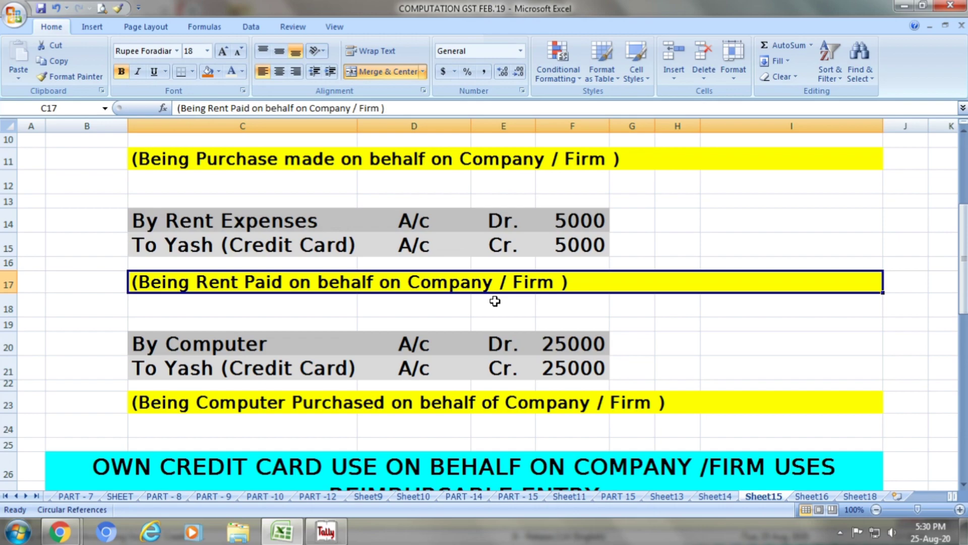
key("alt+Tab")
type("on behalf")
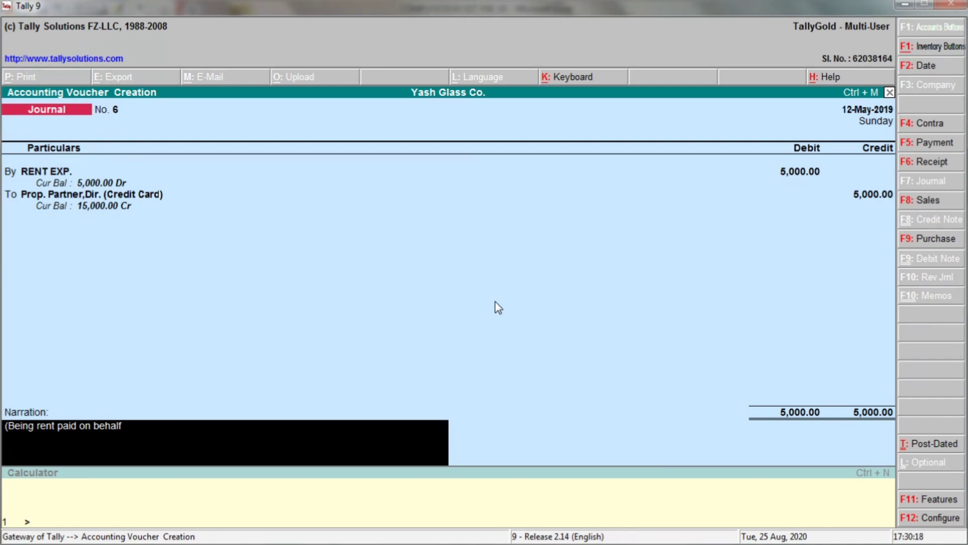
key("alt+Tab")
key("alt+Tab")
type("on company / firm")
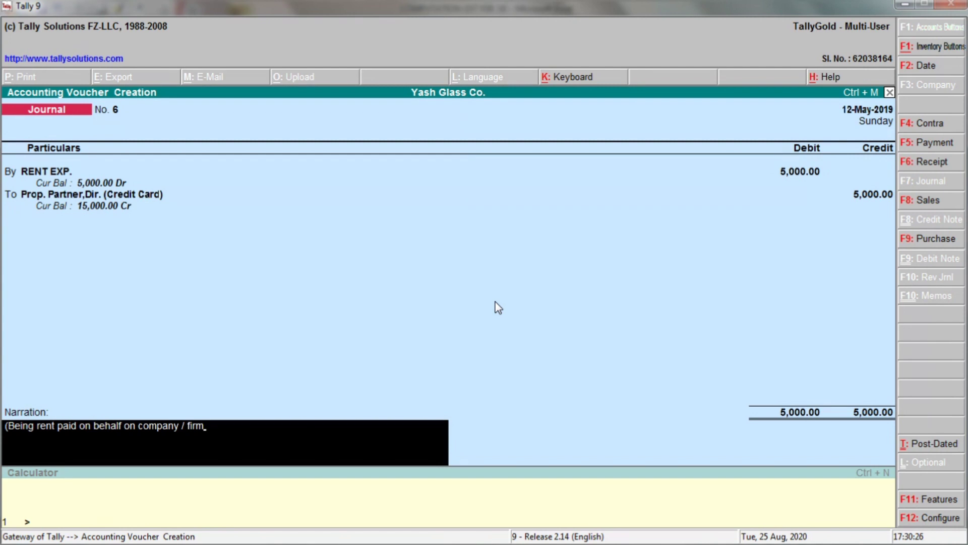
type(")")
key("Return")
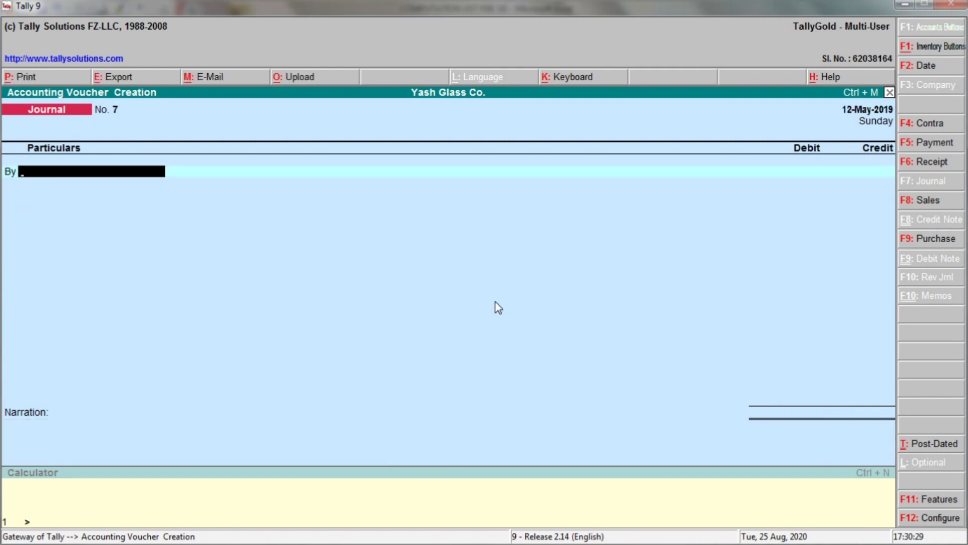
Select COMPUTER as the debit ledger of the new journal voucher, following row 20 of the Excel sheet
key("alt+Tab")
scroll(495, 301, "down", 1)
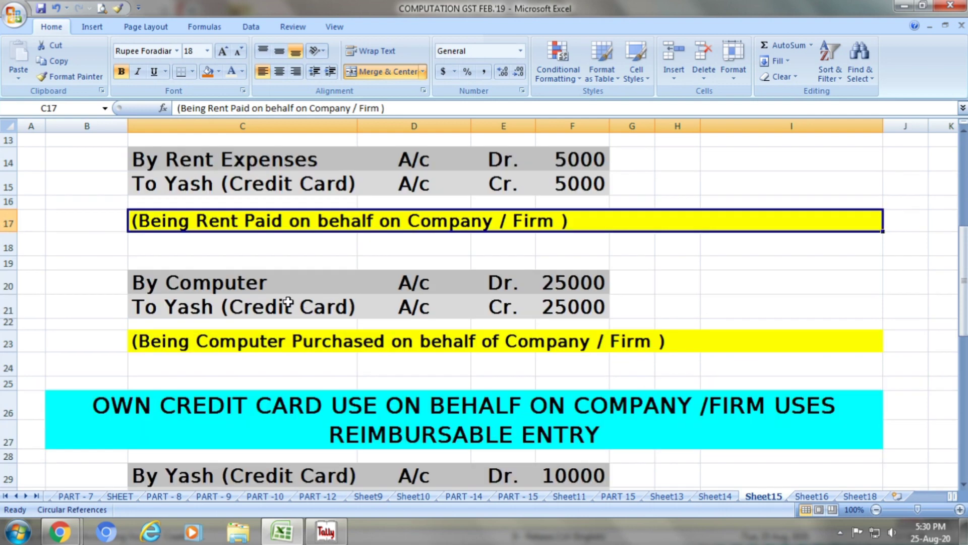
key("alt+Tab")
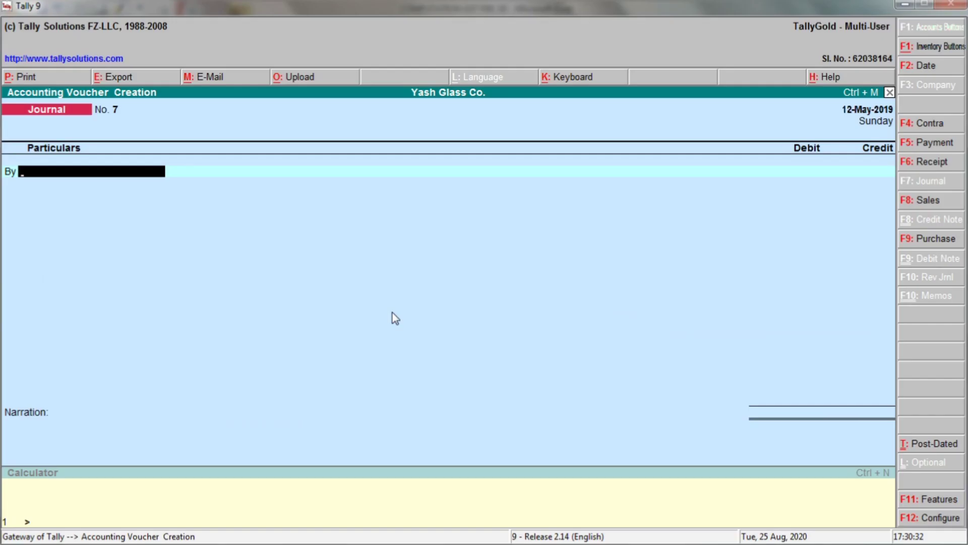
type("Comp")
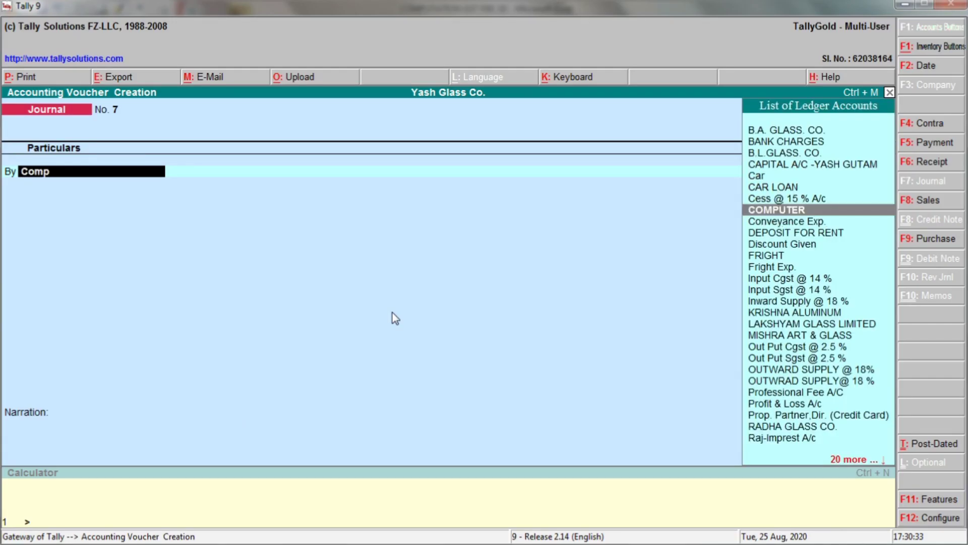
key("Return")
key("alt+Tab")
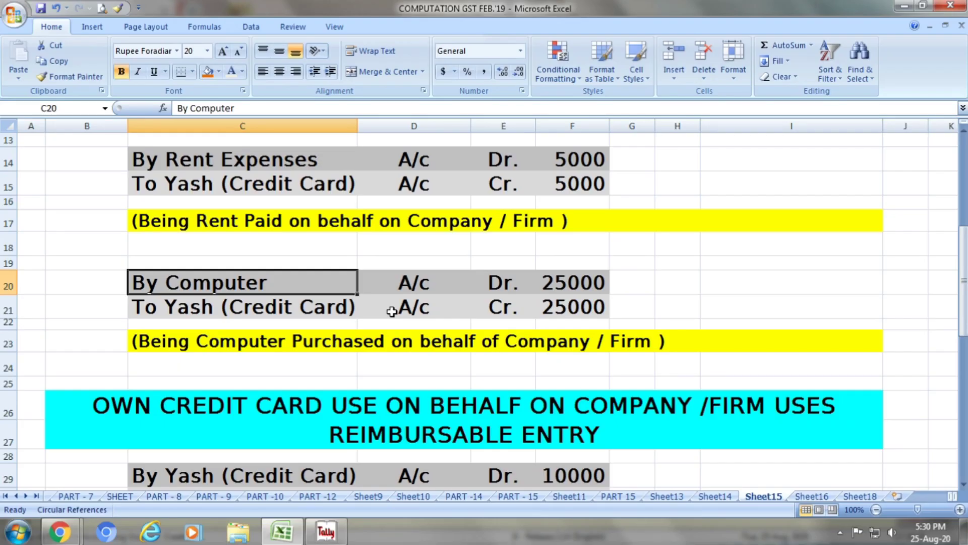
key("alt+Tab")
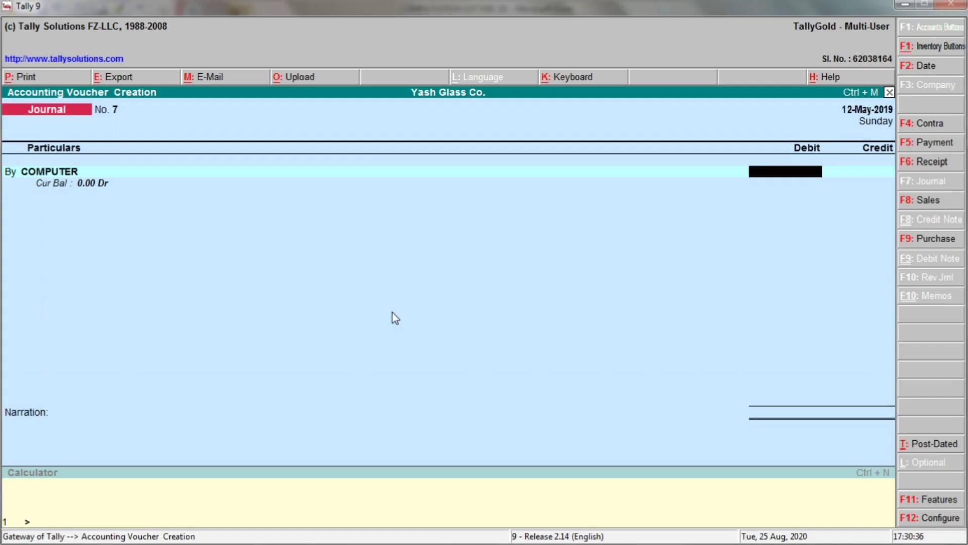
Debit COMPUTER with 25,000 as given in row 20 of the sheet and credit Prop. Partner,Dir. (Credit Card) with 25,000
key("alt+Tab")
key("Right")
key("Right")
key("Right")
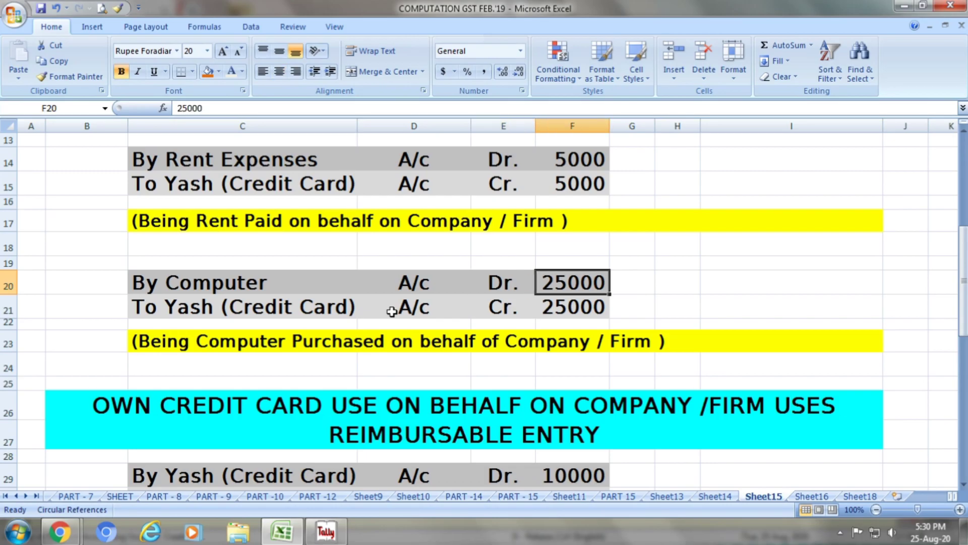
key("alt+Tab")
type("25,000")
key("Return")
key("Return")
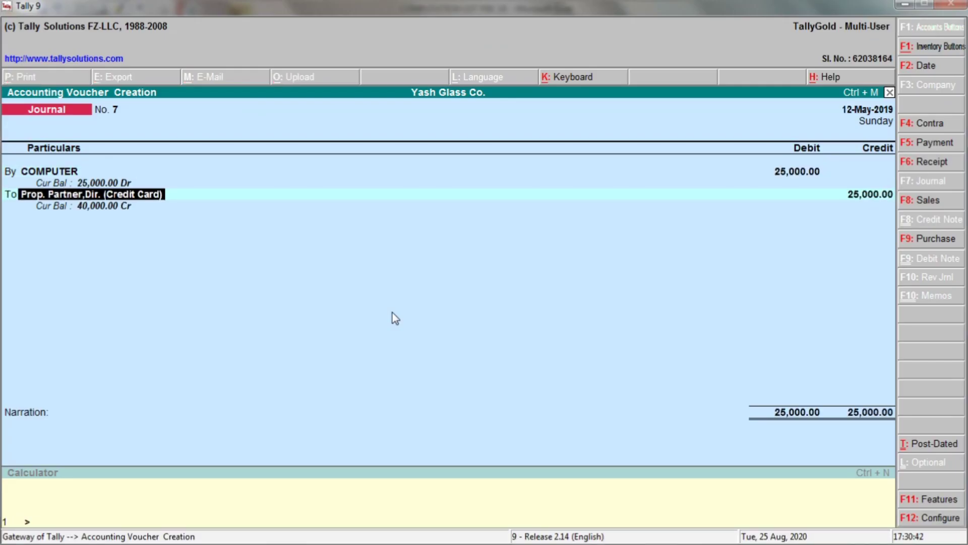
Check the credit card line in row 21 of the Excel sheet, and accept the 25,000 credit line in the Tally voucher
key("alt+Tab")
left_click(305, 317)
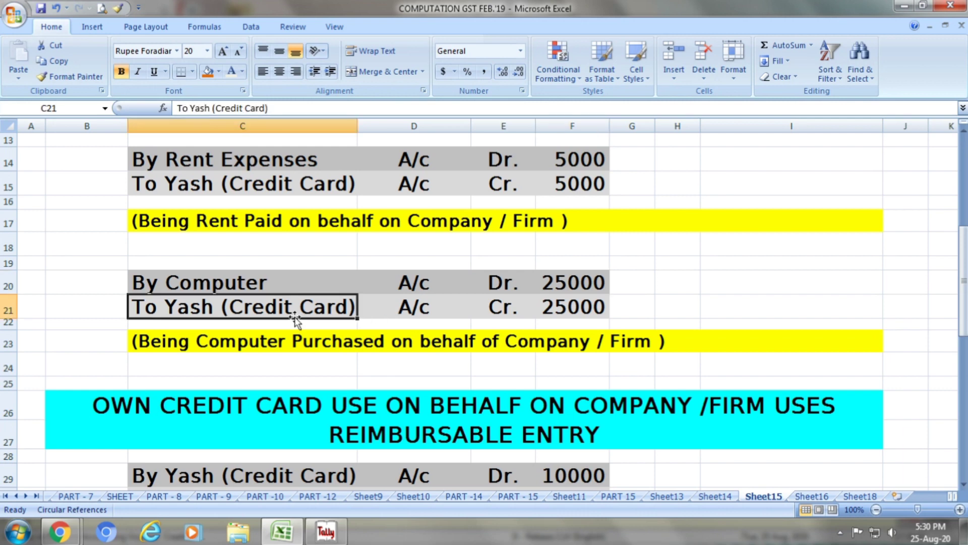
left_click(443, 307)
left_click(507, 308)
left_click(584, 307)
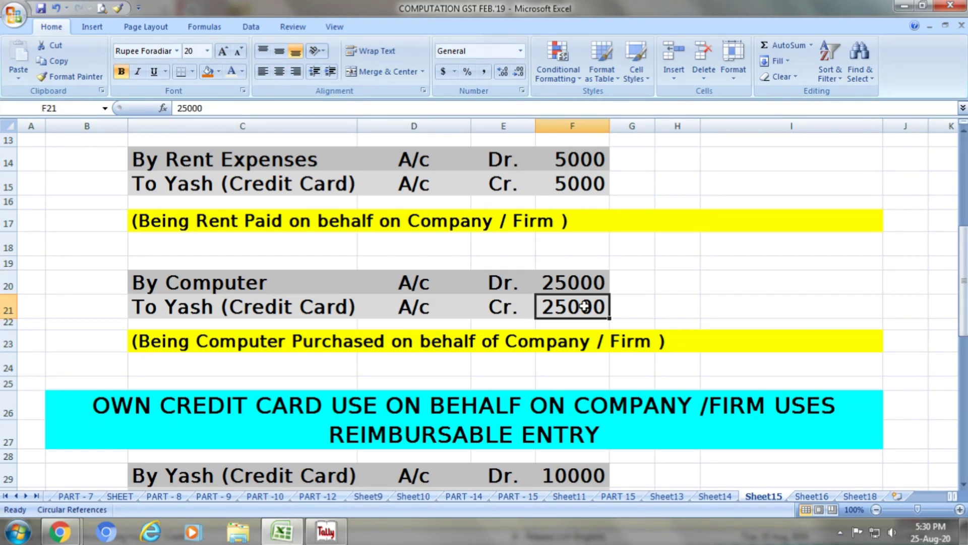
key("alt+Tab")
key("Return")
key("Return")
Begin the computer voucher's narration with "(Being", following row 23 of the Excel sheet
key("alt+Tab")
left_click(428, 341)
key("alt+Tab")
type("(Bbeing")
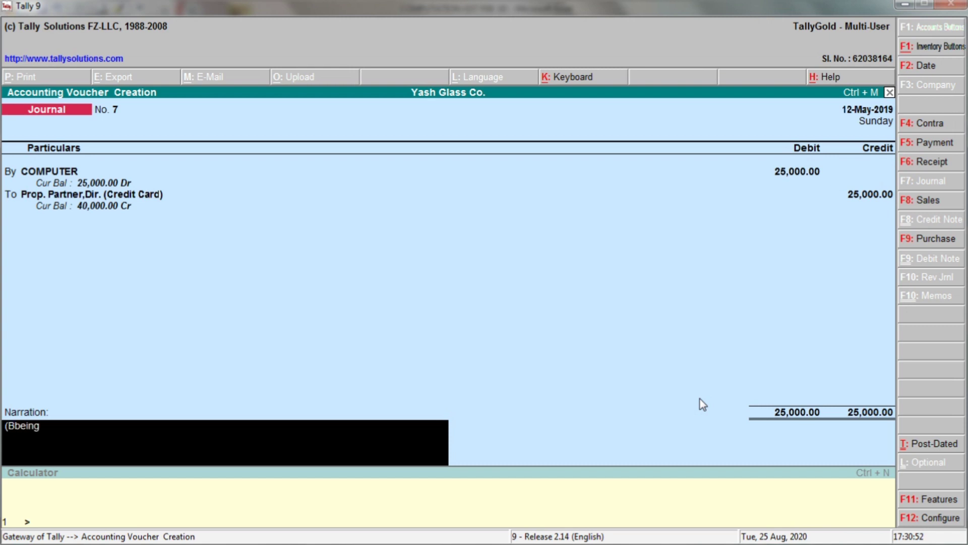
key("alt+Tab")
key("alt+Tab")
key("BackSpace")
key("BackSpace")
key("BackSpace")
key("BackSpace")
key("BackSpace")
type("eing")
Continue the narration in Tally with "computer purchased" from row 23 of the Excel sheet
key("alt+Tab")
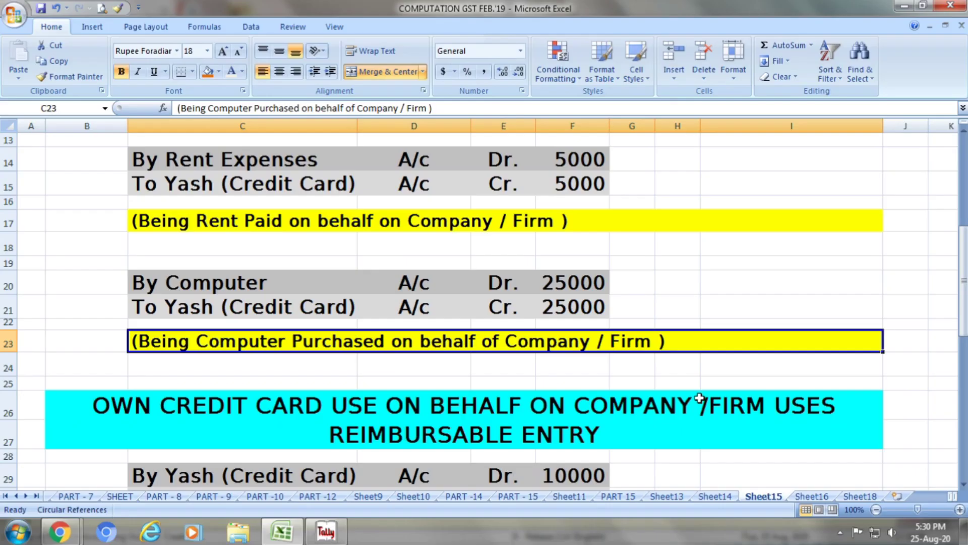
key("alt+Tab")
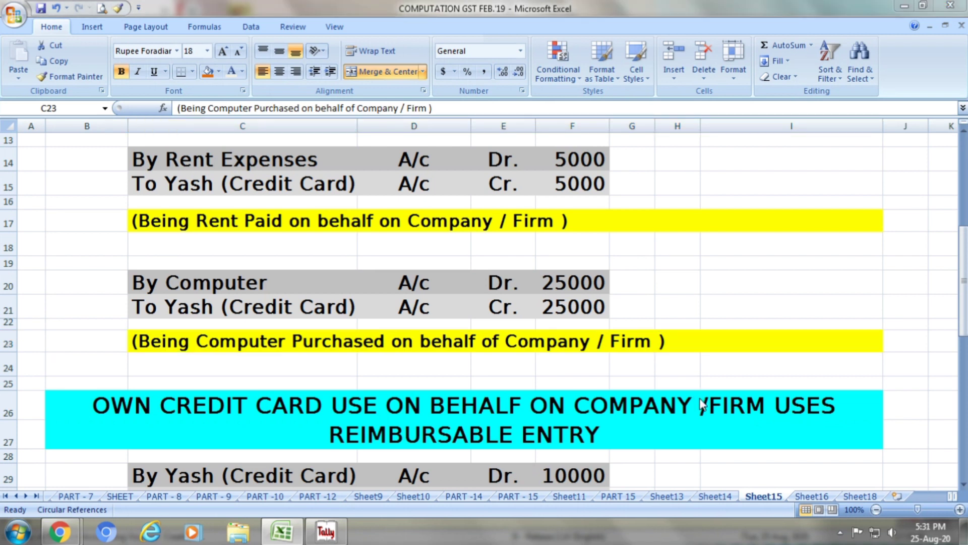
key("alt+Tab")
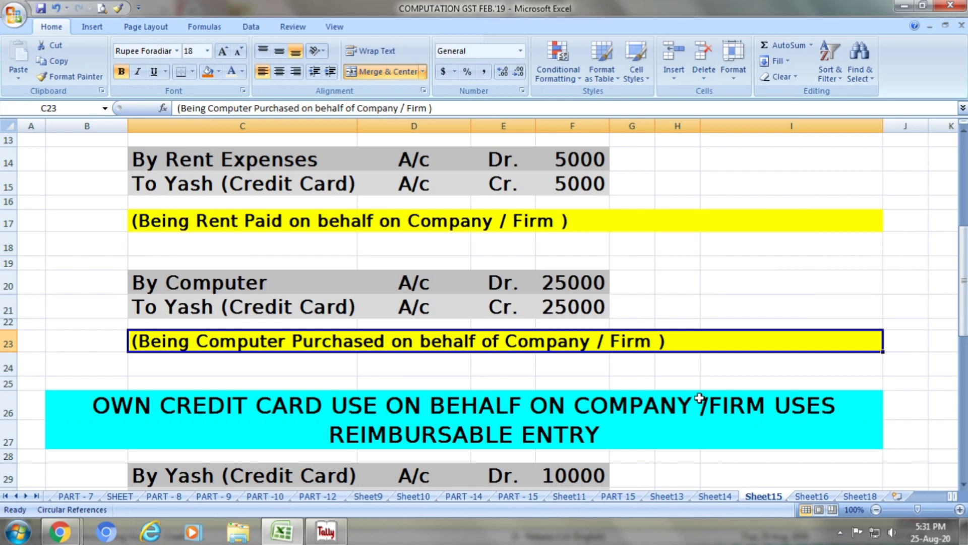
key("alt+Tab")
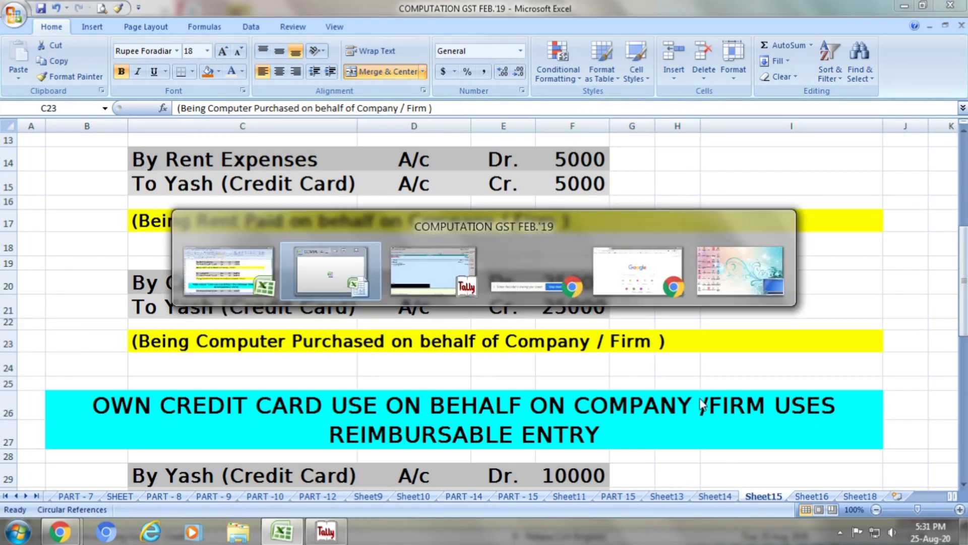
type("computer")
key("alt+Tab")
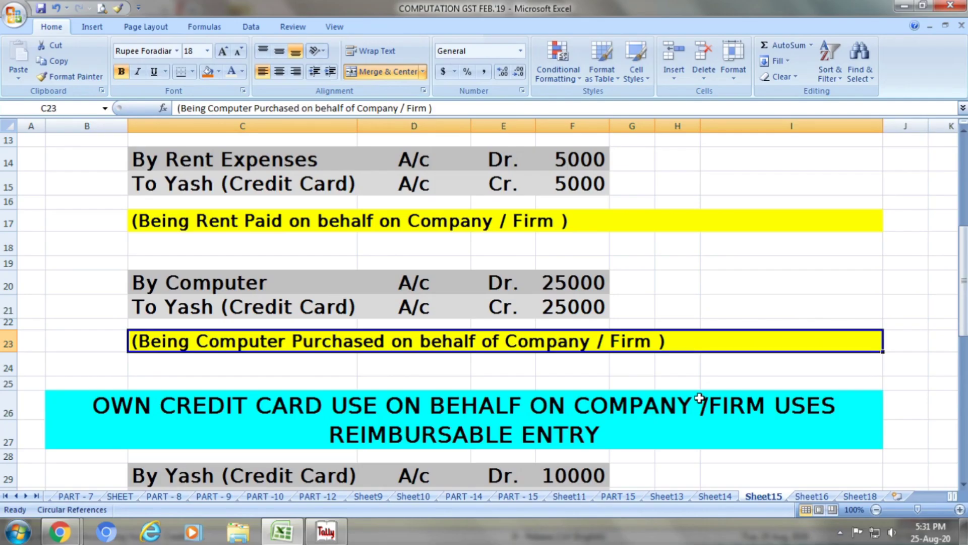
key("alt+Tab")
type("pu")
type("rc")
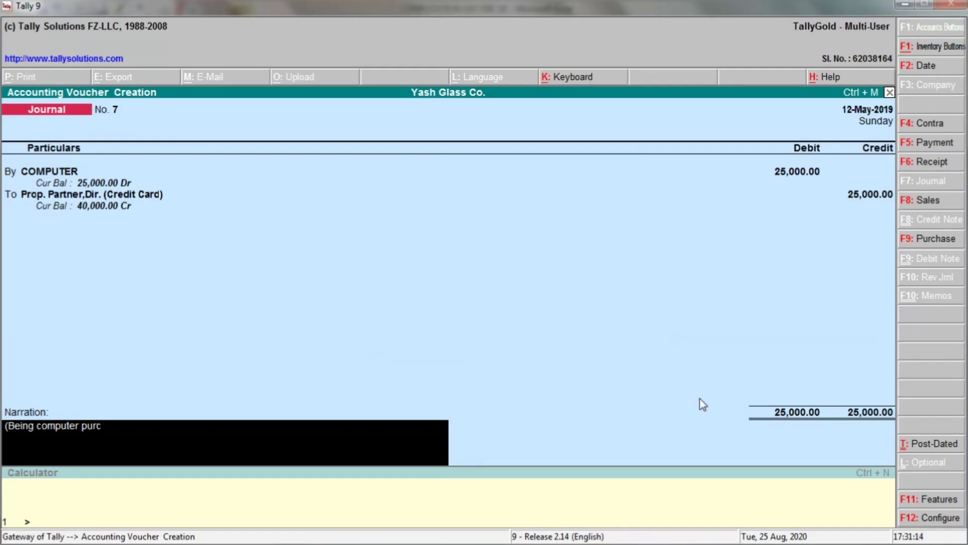
type("hase)")
Extend the computer voucher's narration with "on behalf", removing the trailing "of"
key("alt+Tab")
key("alt+Tab")
type("on")
key("alt+Tab")
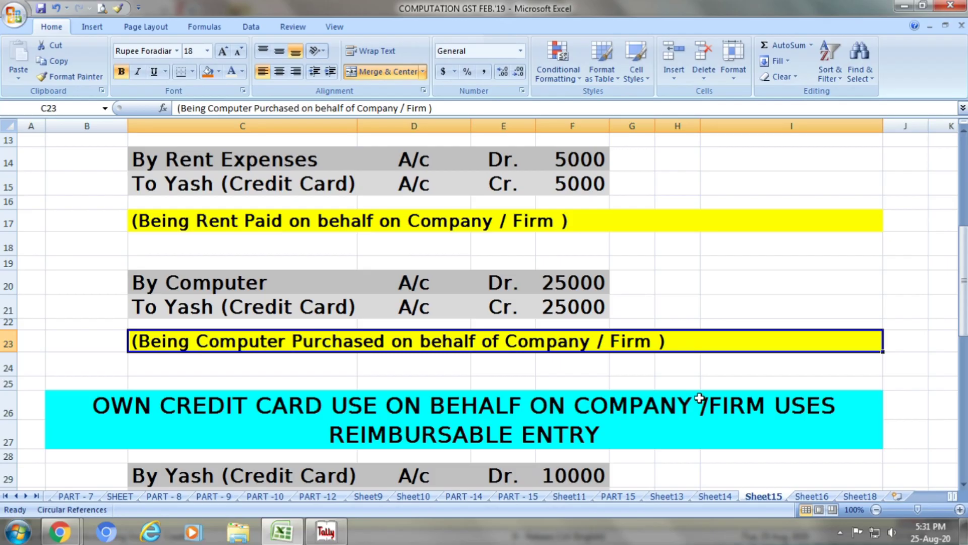
key("alt+Tab")
type("be")
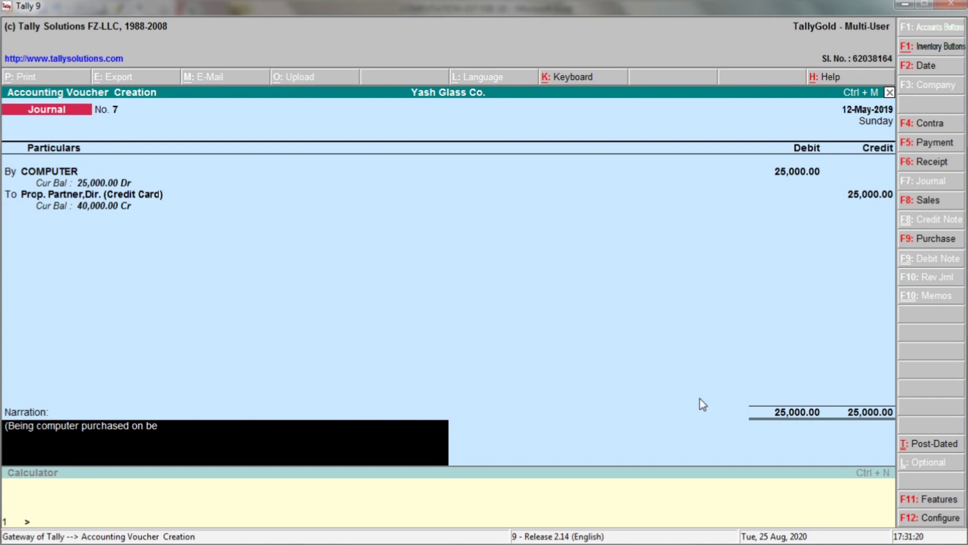
type("half")
key("alt+Tab")
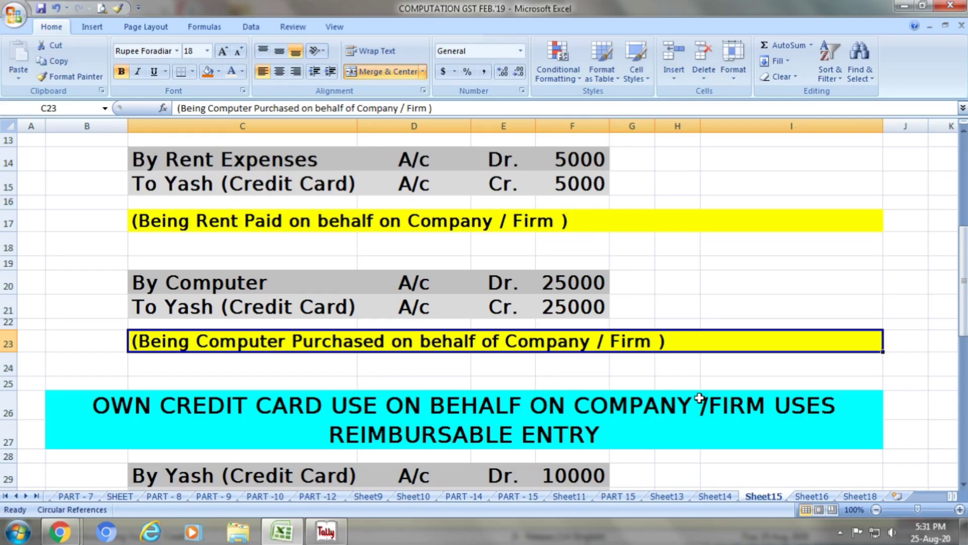
key("alt+Tab")
type("of")
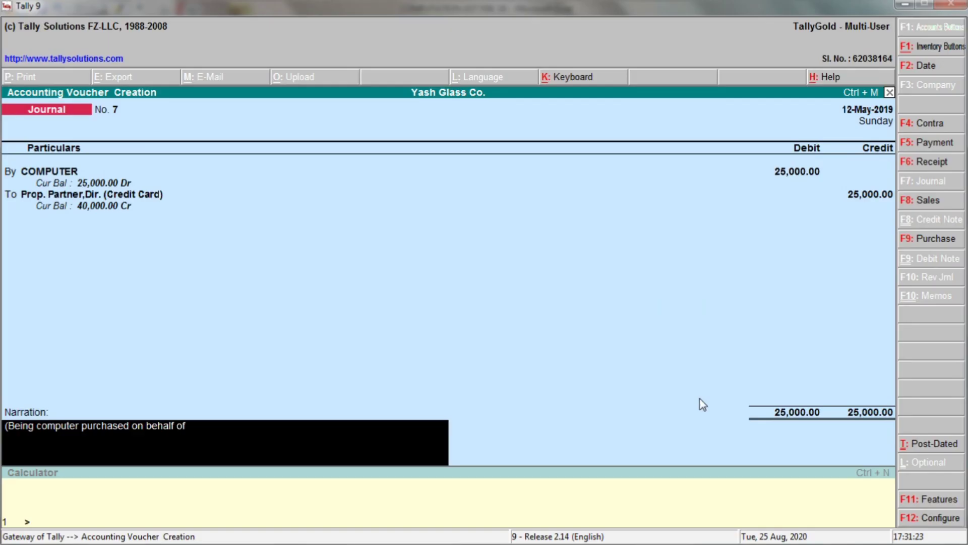
key("BackSpace")
key("alt+Tab")
key("alt+Tab")
key("alt+Tab")
type("on")
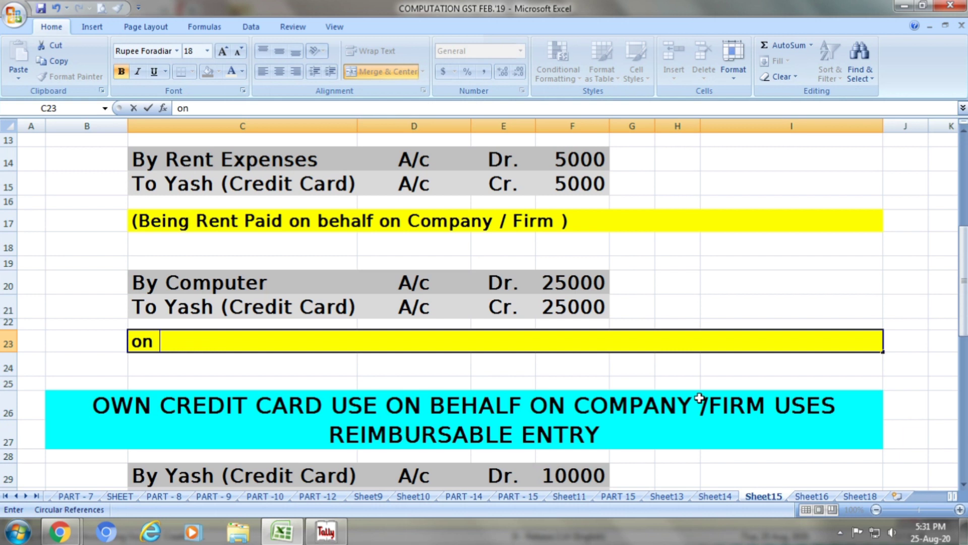
key("Escape")
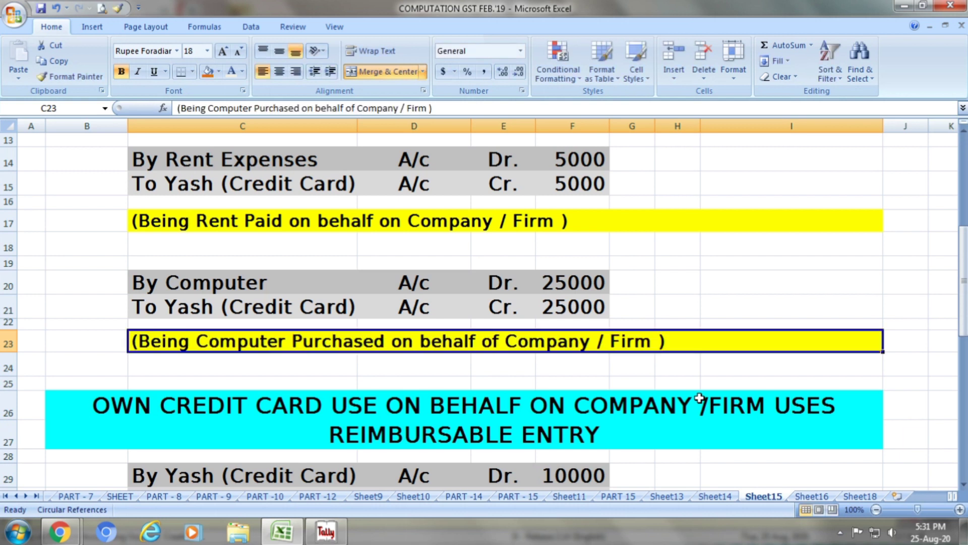
key("alt+Tab")
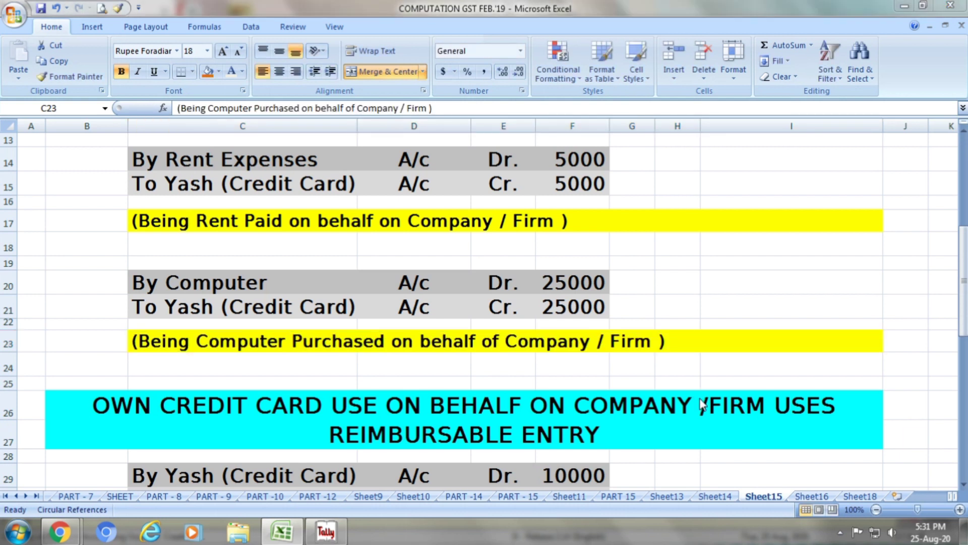
left_click(566, 338)
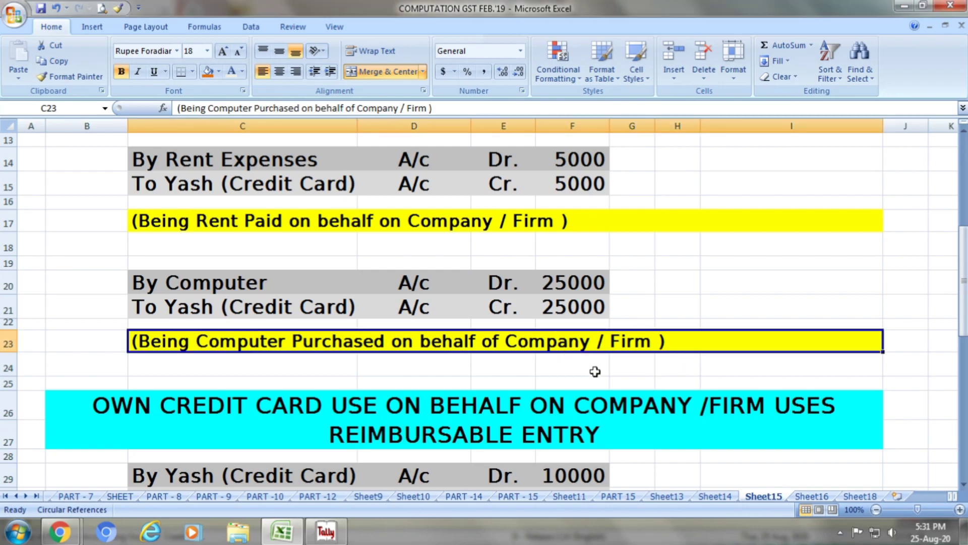
Complete the narration in Tally with "on company / firm)" and save the computer voucher
key("alt+Tab")
type("on")
key("alt+Tab")
key("alt+Tab")
type("c")
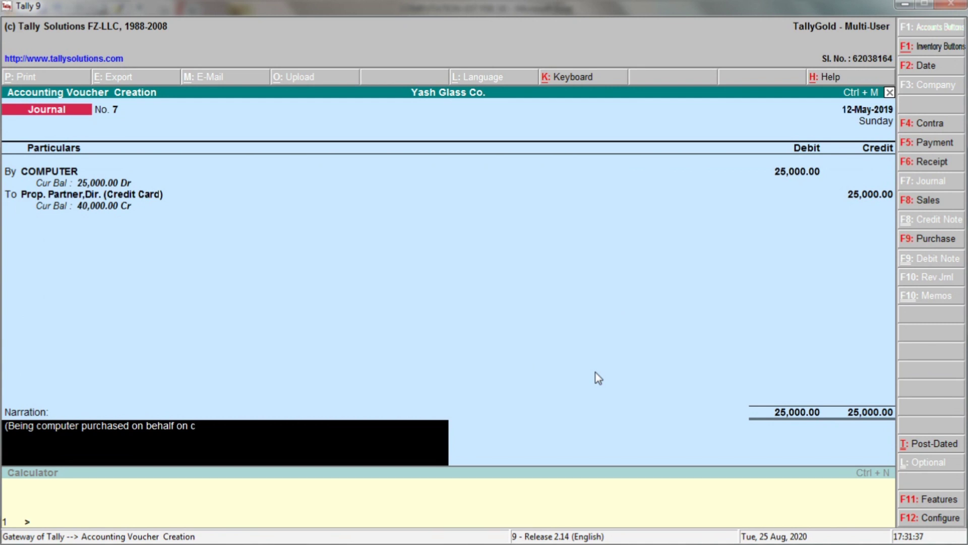
type("ompany / firm)")
key("Return")
key("alt+Tab")
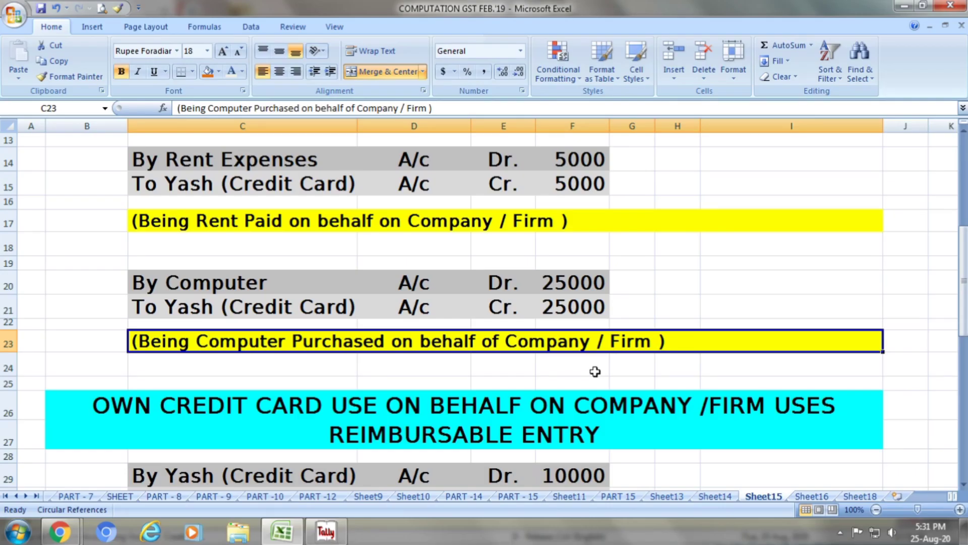
key("F2")
key("Left")
key("Left")
key("Left")
key("Left")
key("Left")
key("Left")
key("Left")
key("Left")
key("Left")
key("Left")
key("Left")
key("Left")
key("Left")
key("Left")
key("Left")
key("Left")
key("Left")
key("Left")
key("Left")
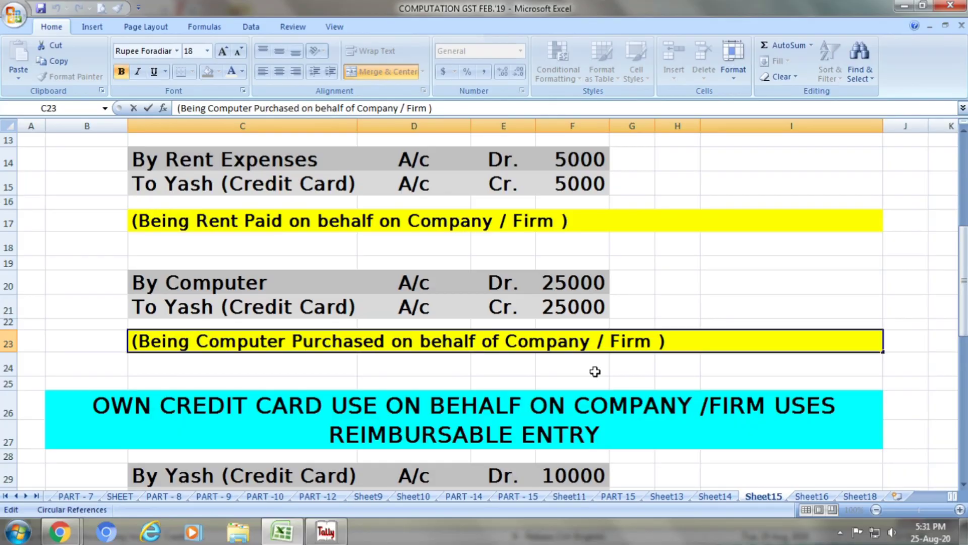
key("Return")
key("Return")
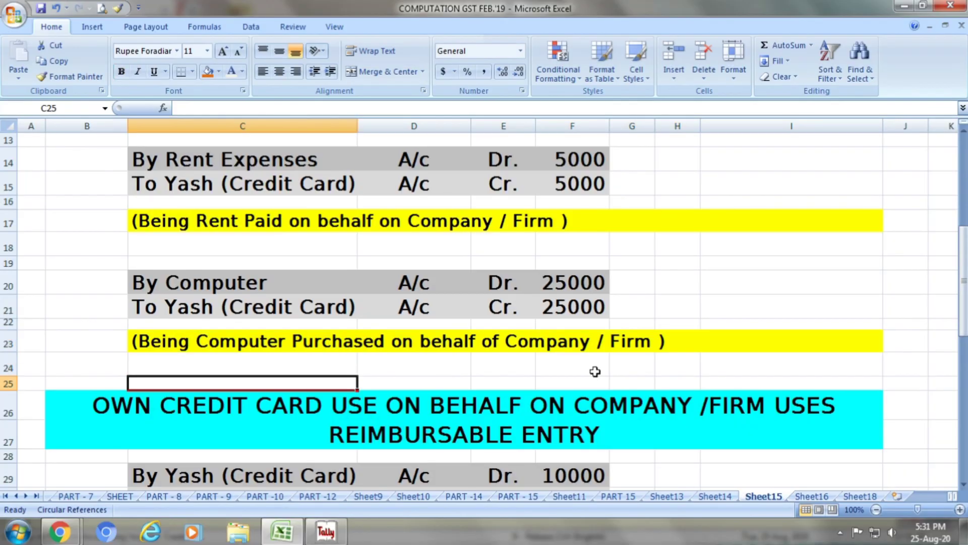
Examine the first reimbursement entry in row 29 of the Excel sheet, including its account, debit side and amount
key("Return")
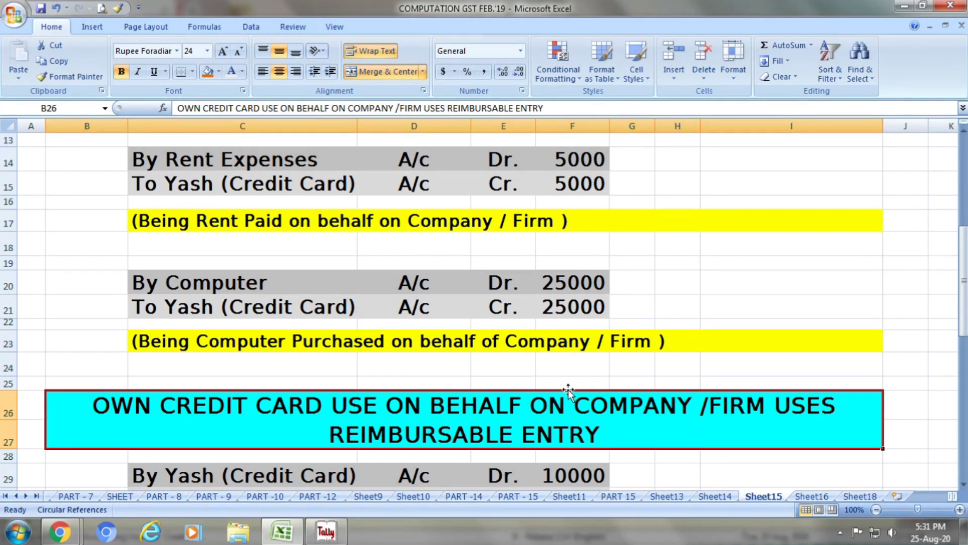
scroll(568, 387, "down", 1)
scroll(534, 365, "down", 1)
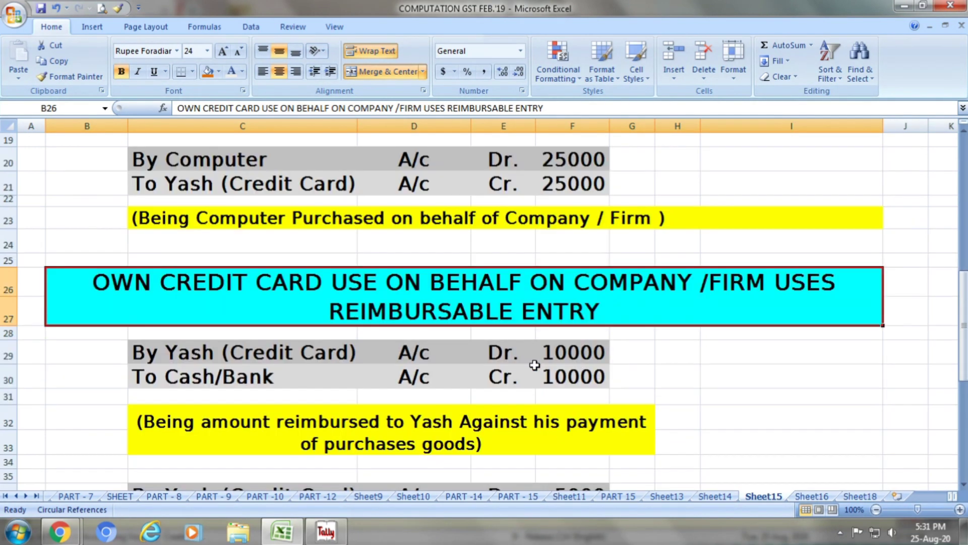
left_click(339, 351)
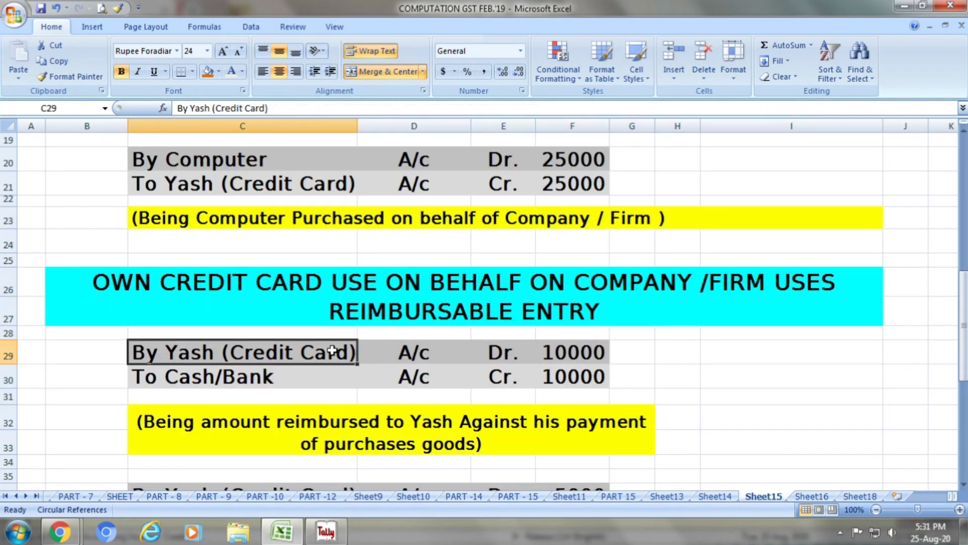
left_click(400, 352)
left_click(506, 351)
left_click(558, 352)
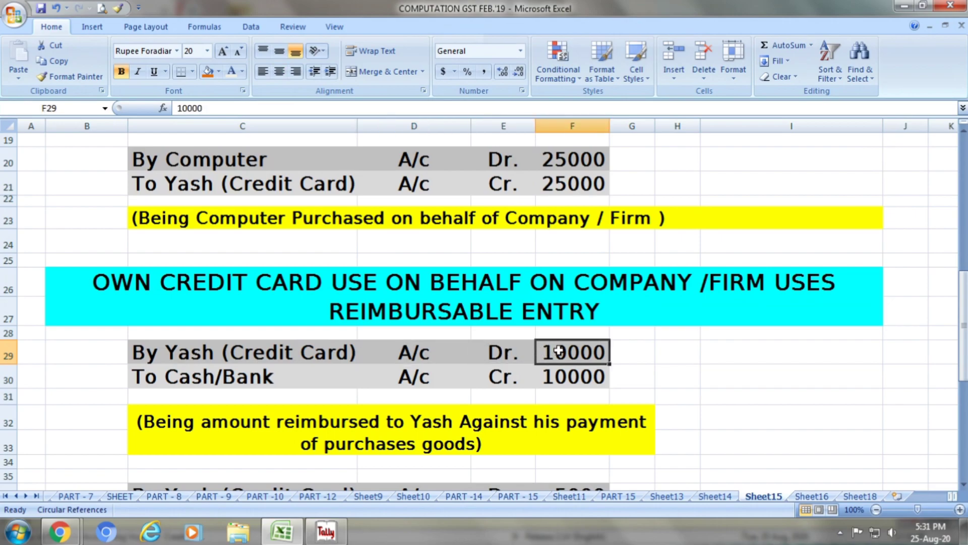
Switch to Tally, change the voucher type to Payment and turn off single entry mode for payment, receipt and contra vouchers
key("alt+Tab")
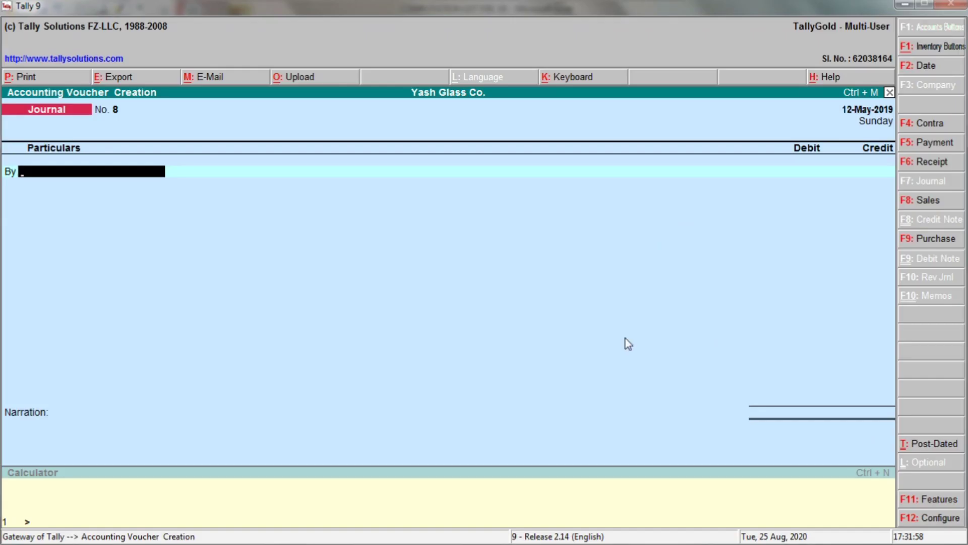
left_click(924, 147)
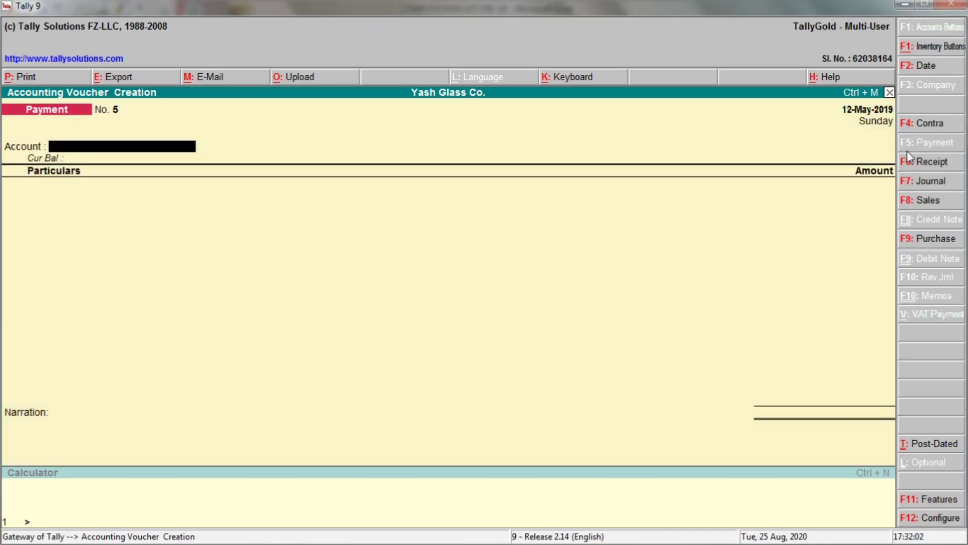
key("F12")
key("Return")
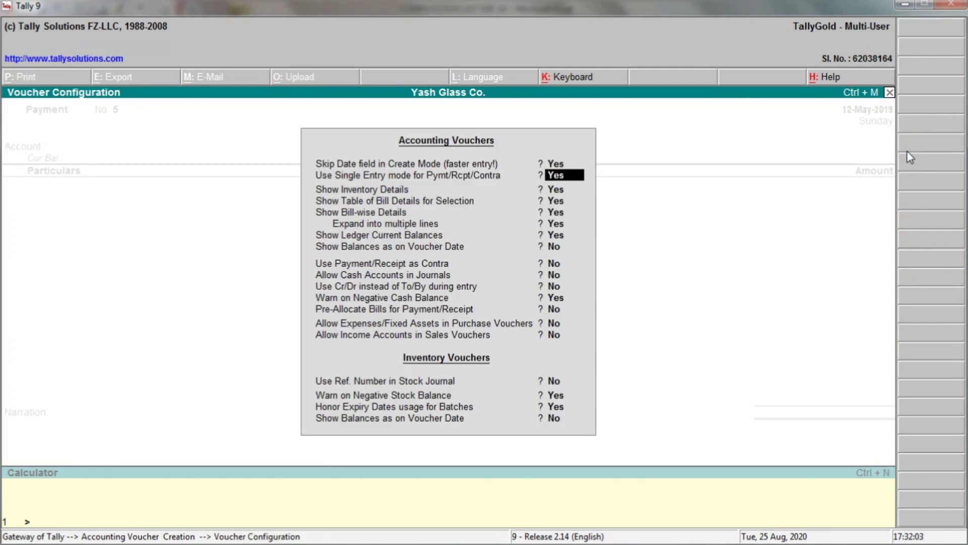
type("n")
key("Return")
key("ctrl+a")
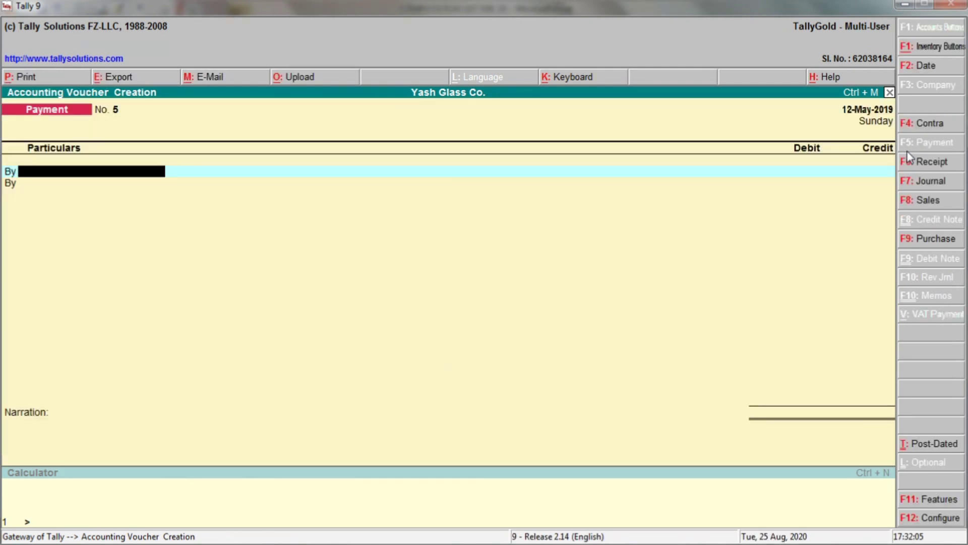
key("alt+Tab")
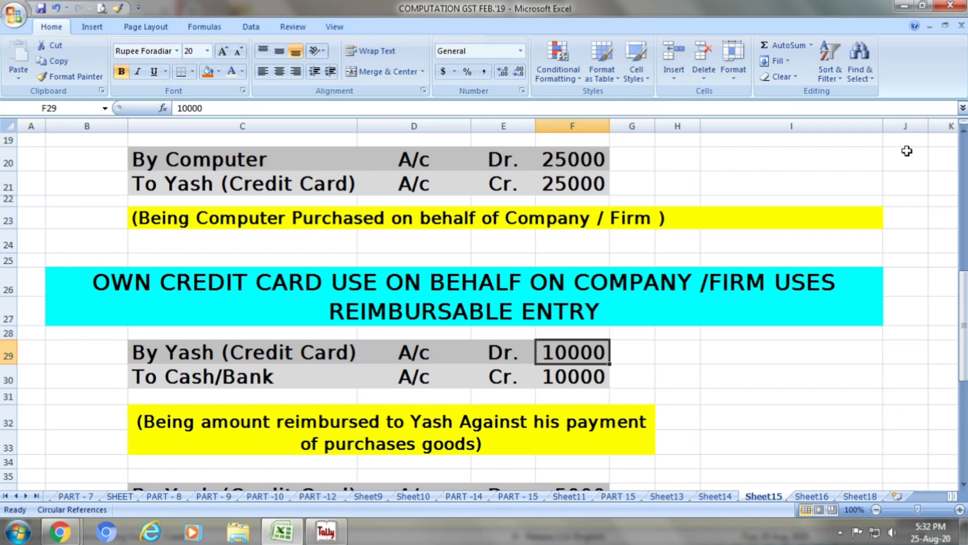
key("alt+Tab")
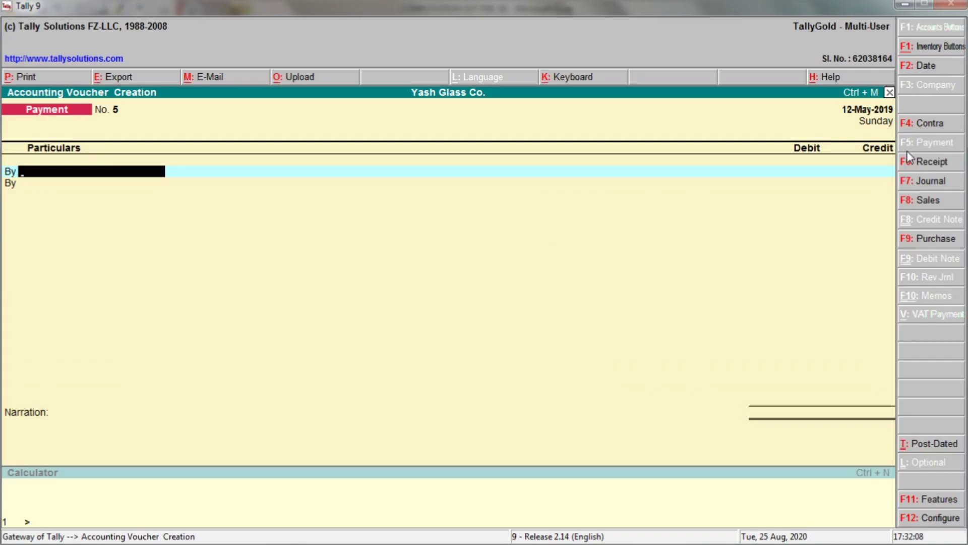
type("Pro")
key("Escape")
key("Escape")
key("Return")
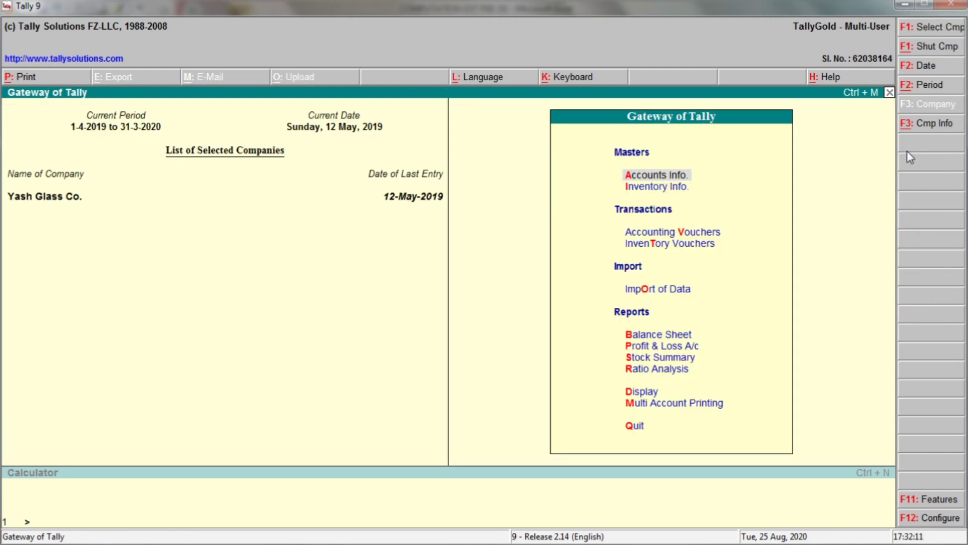
View the Balance Sheet and drill down to the May vouchers of the Prop. Partner,Dir. (Credit Card) ledger
left_click(664, 337)
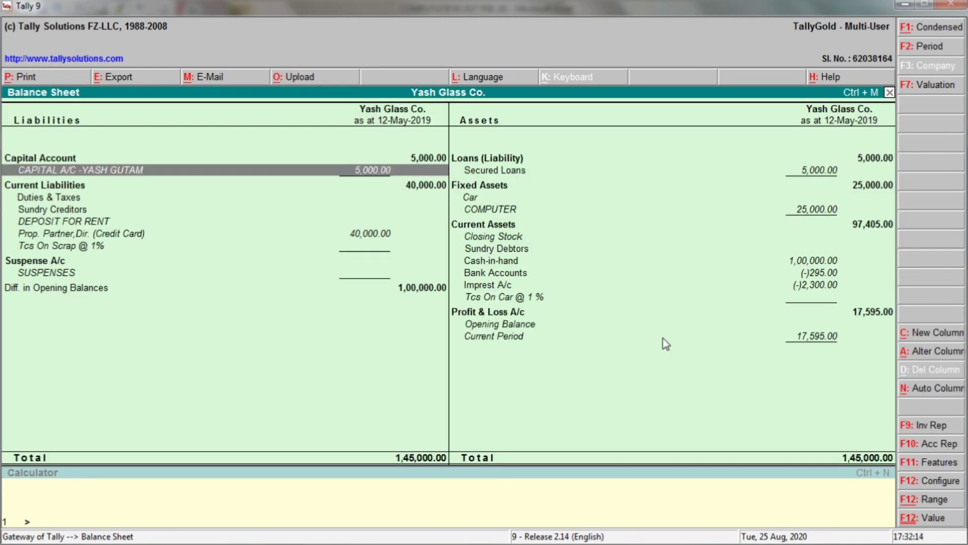
key("Down")
key("Down")
key("Down")
key("Down")
key("Down")
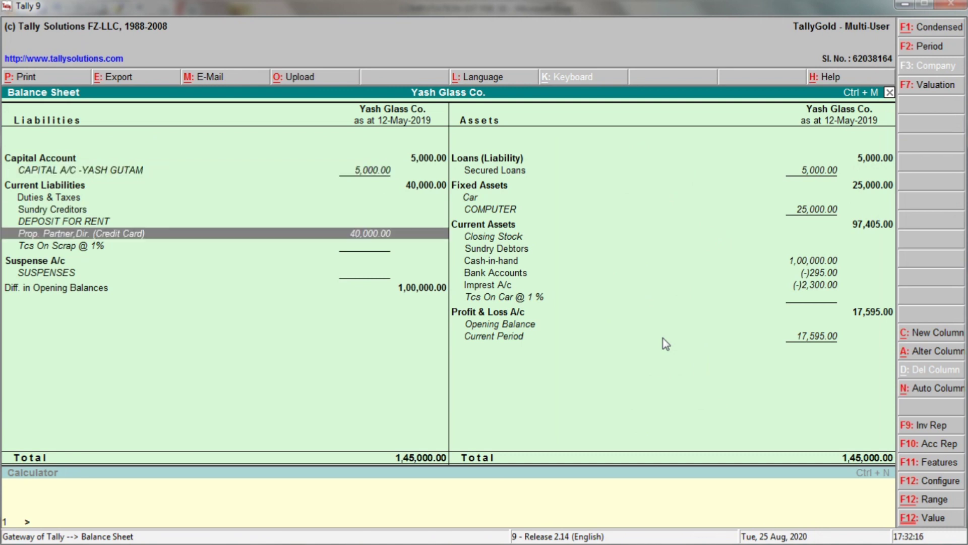
key("Return")
key("Return")
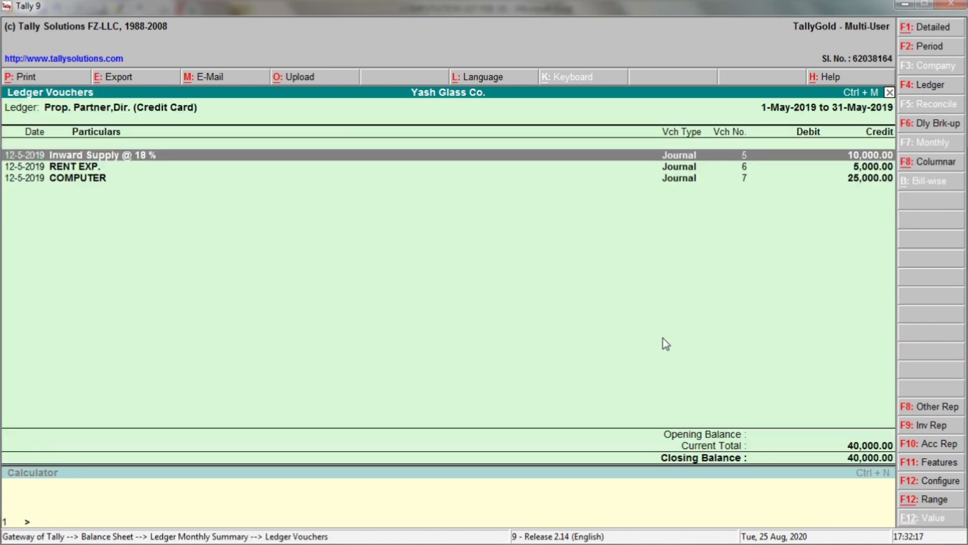
Review the inward supply, rent and computer vouchers in the credit card ledger and return to the Gateway of Tally
key("Down")
key("Down")
key("Up")
key("Up")
key("Down")
key("Down")
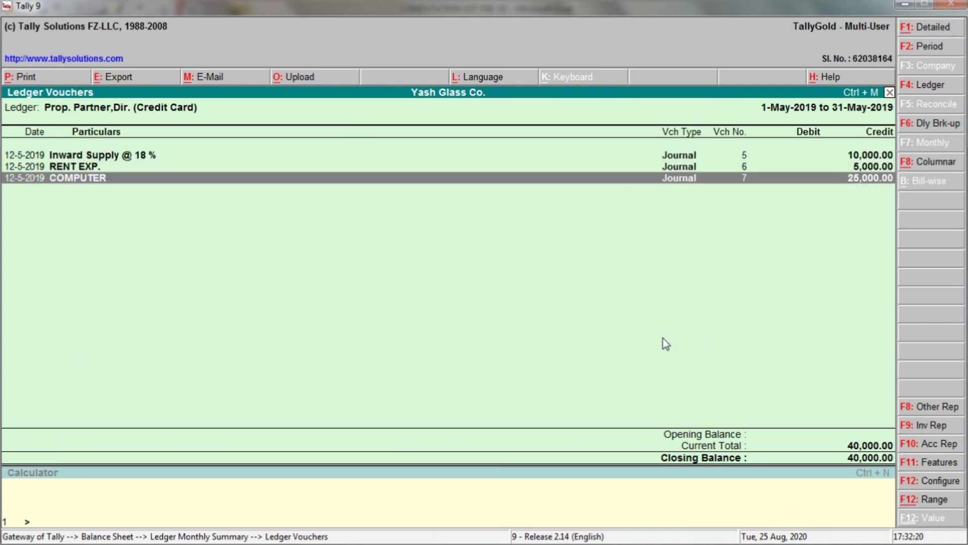
key("Escape")
key("Escape")
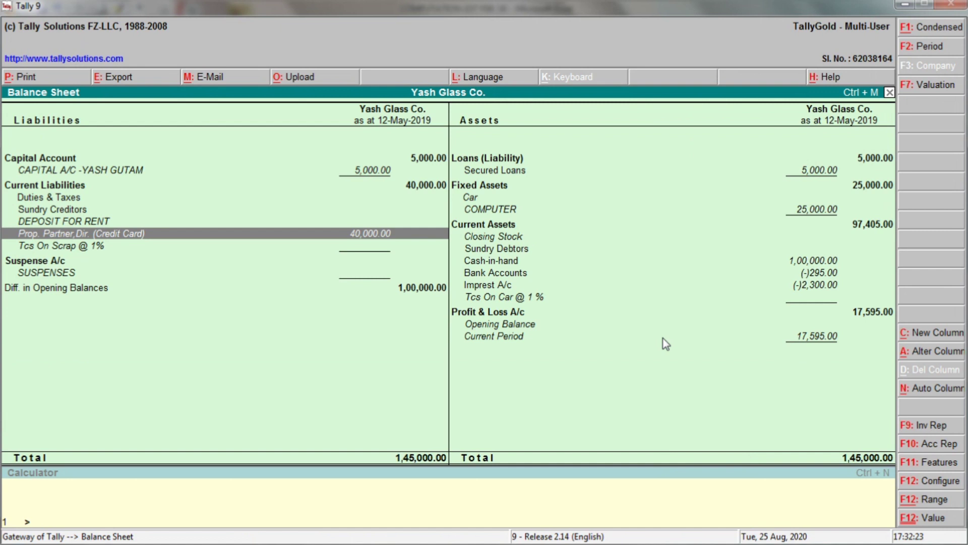
key("Escape")
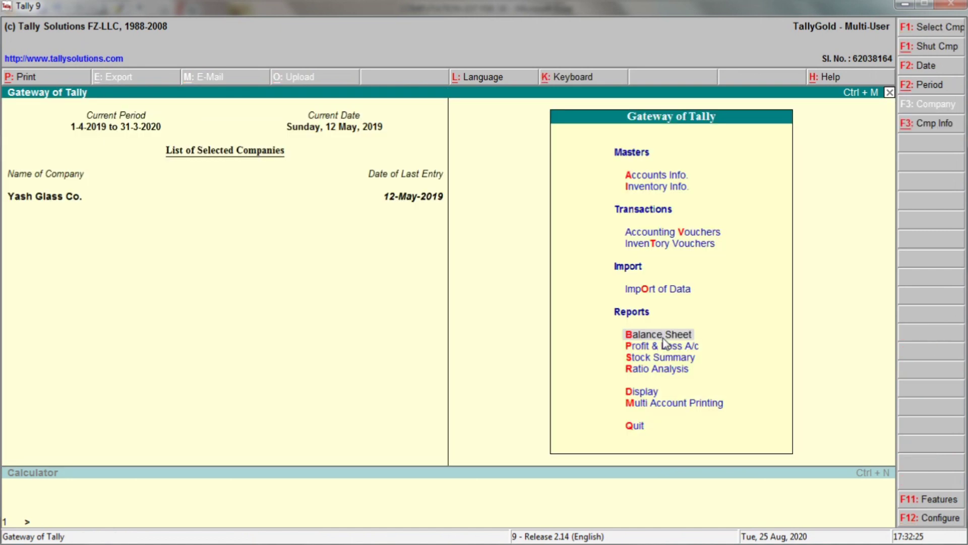
Start a payment voucher in Tally with Prop. Partner,Dir. (Credit Card) as the debit ledger, following row 29 of the Excel sheet
key("Up")
key("Up")
key("Up")
key("Return")
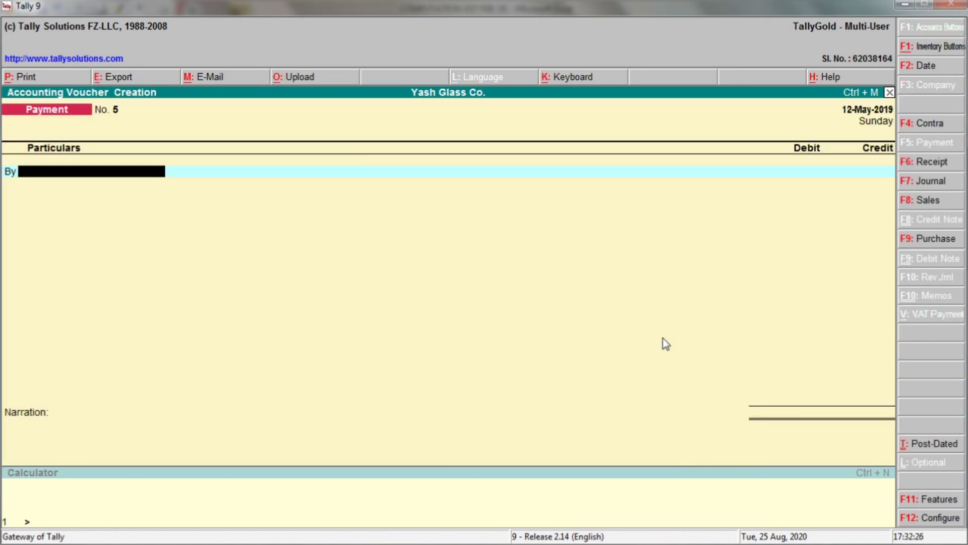
key("alt+Tab")
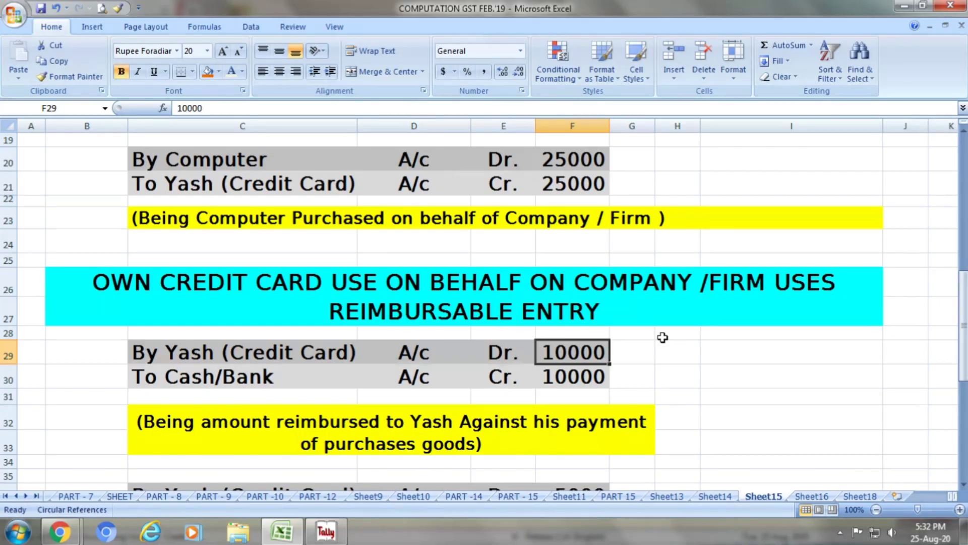
key("alt+Tab")
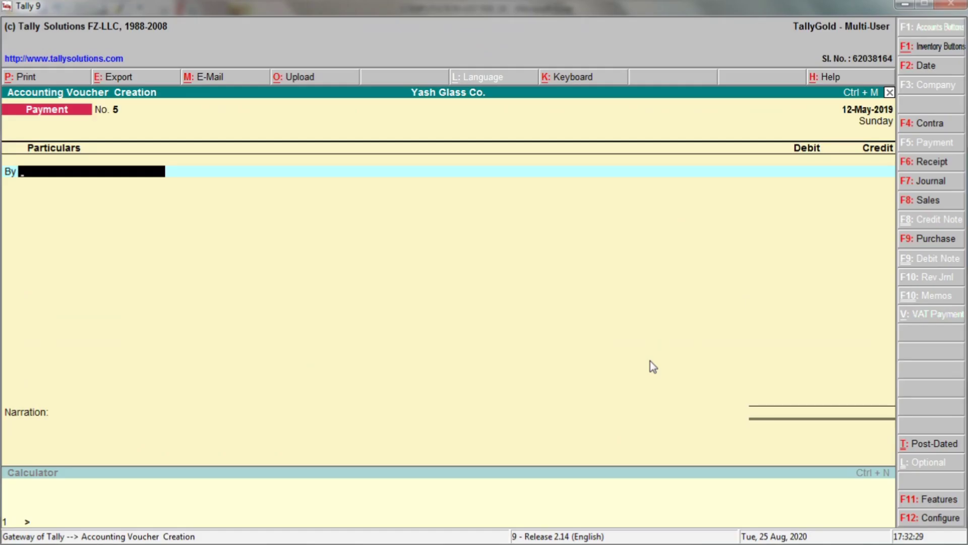
type("Pr")
key("Down")
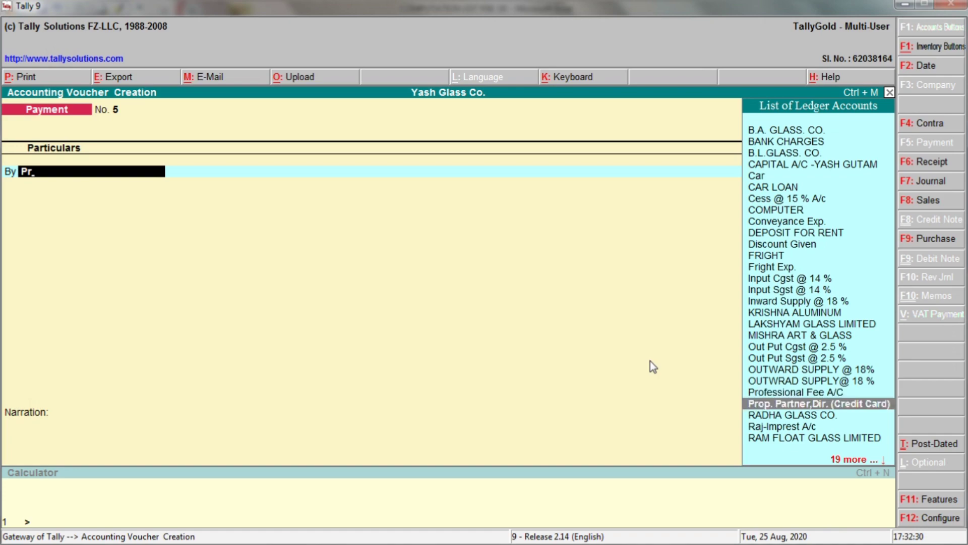
key("Return")
Debit the credit card ledger with 10000 and credit the same amount to OBC BANK in Tally
key("alt+Tab")
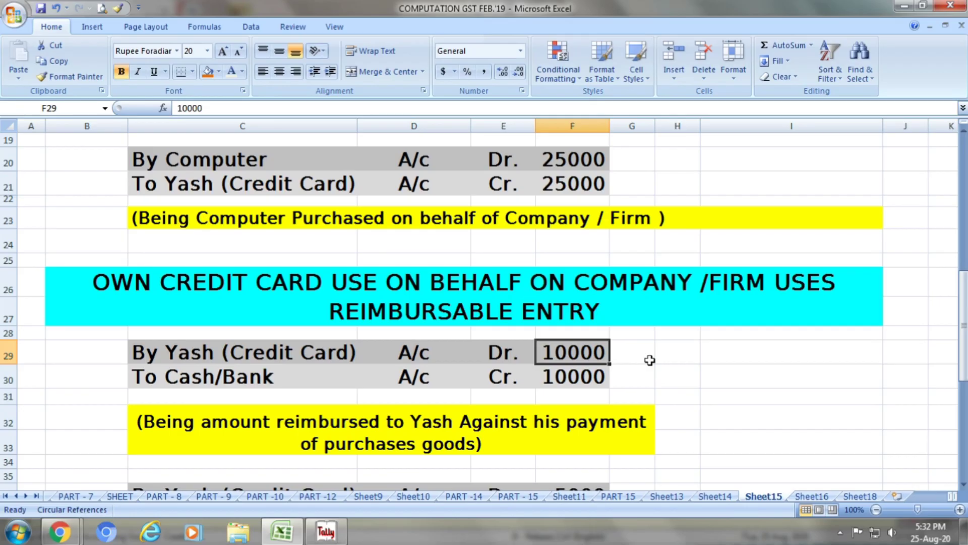
key("alt+Tab")
type("10000")
key("Return")
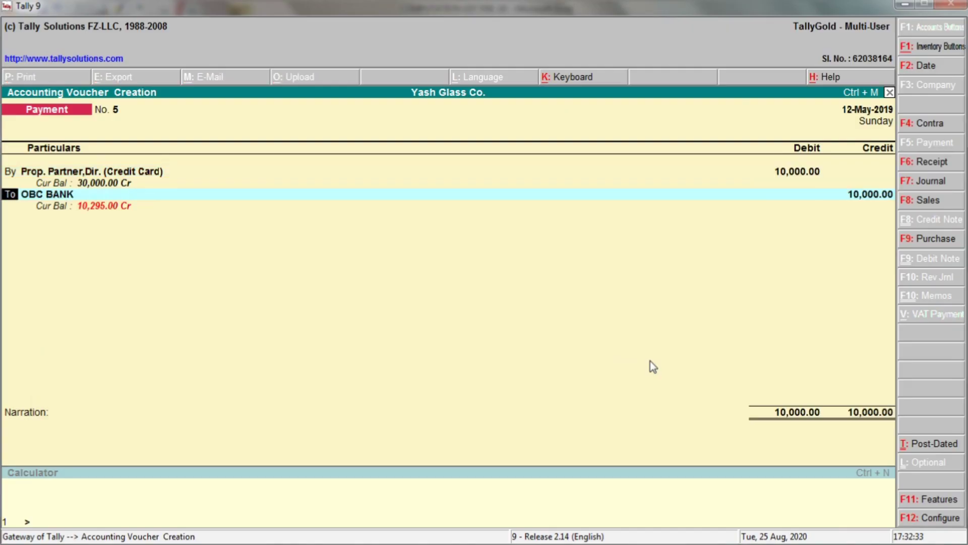
key("Return")
Check the Cash/Bank credit line in row 30 of the Excel sheet and save the payment voucher in Tally without a narration
key("alt+Tab")
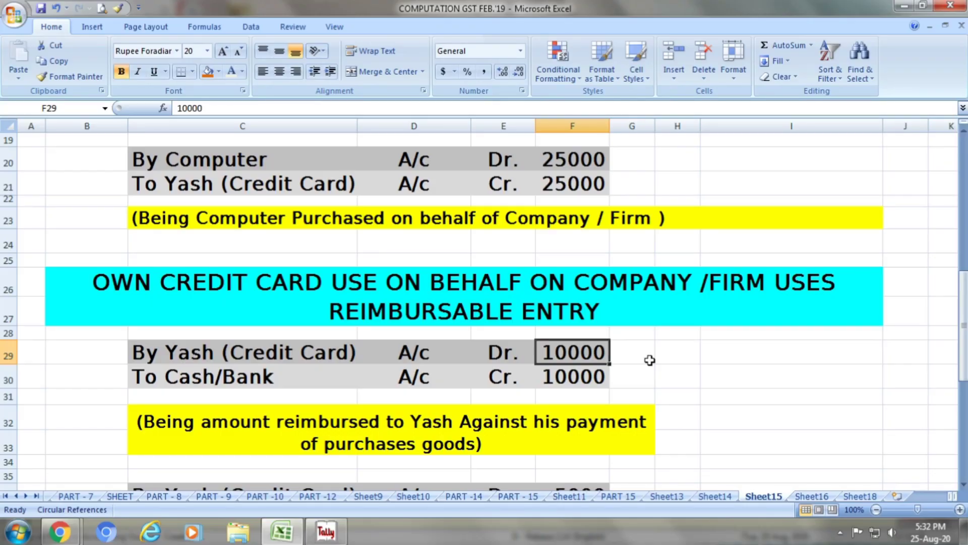
left_click(288, 381)
left_click(415, 374)
left_click(509, 382)
key("alt+Tab")
key("Return")
key("Return")
key("alt+Tab")
left_click(605, 377)
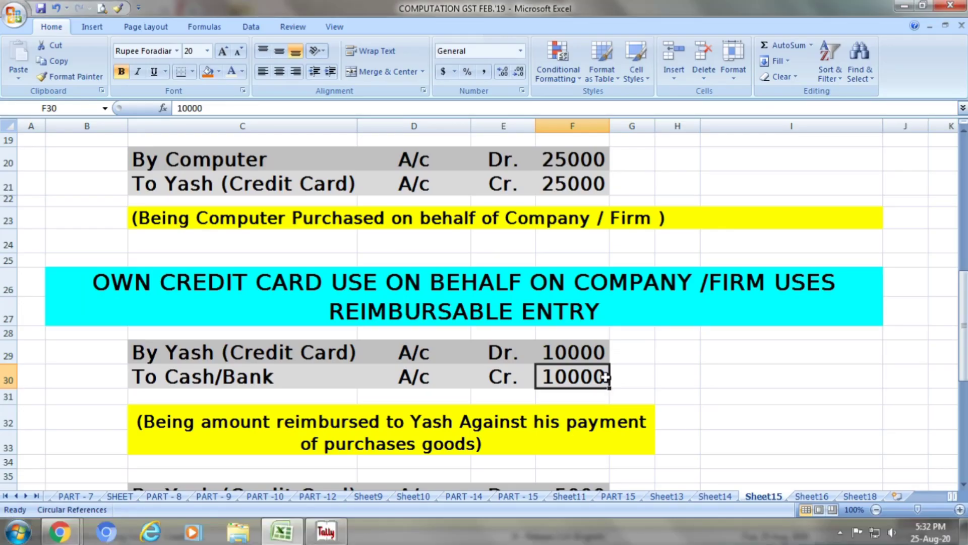
key("alt+Tab")
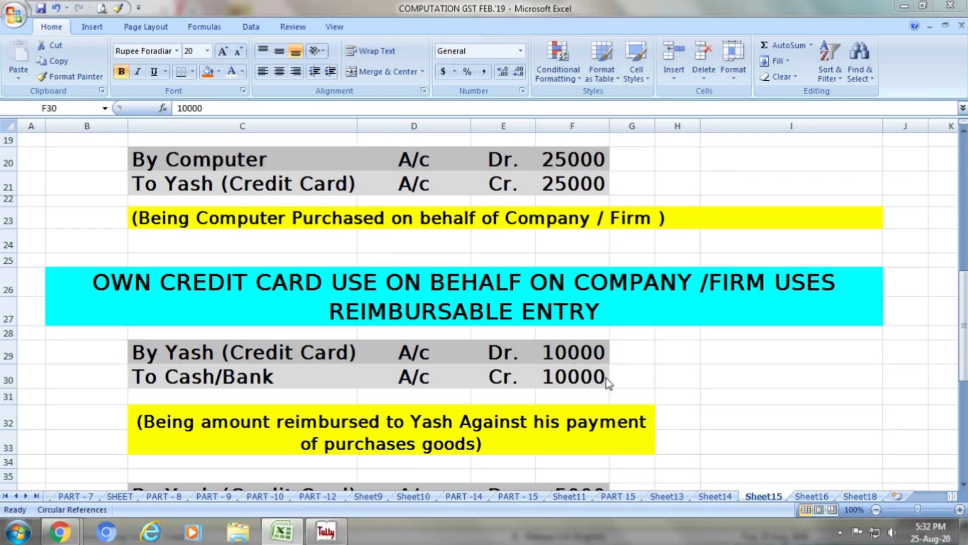
left_click(606, 378)
key("alt+Tab")
key("alt+Tab")
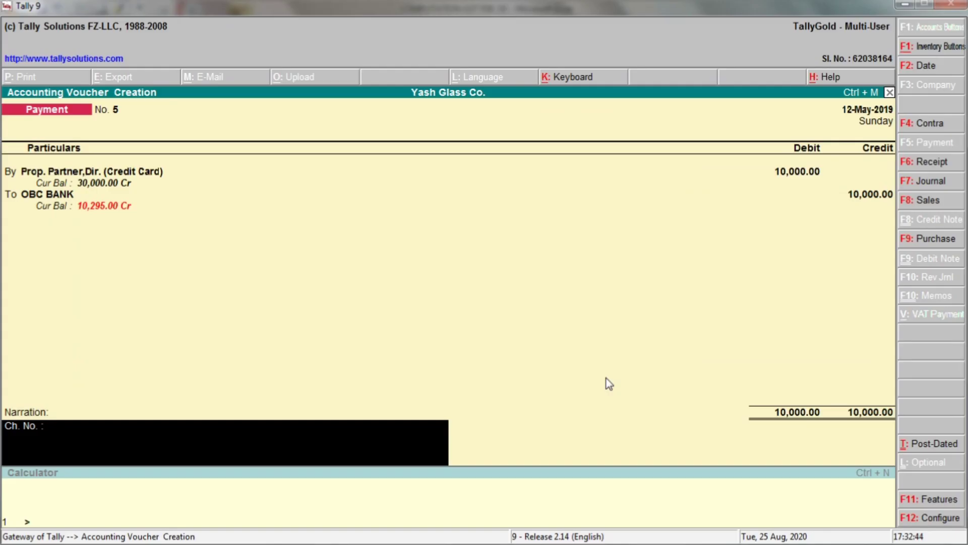
key("Return")
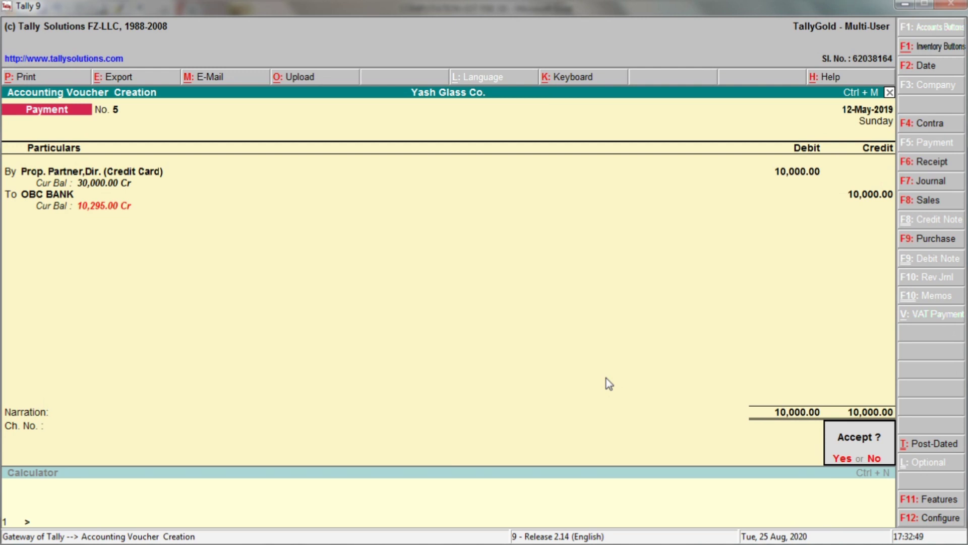
key("Return")
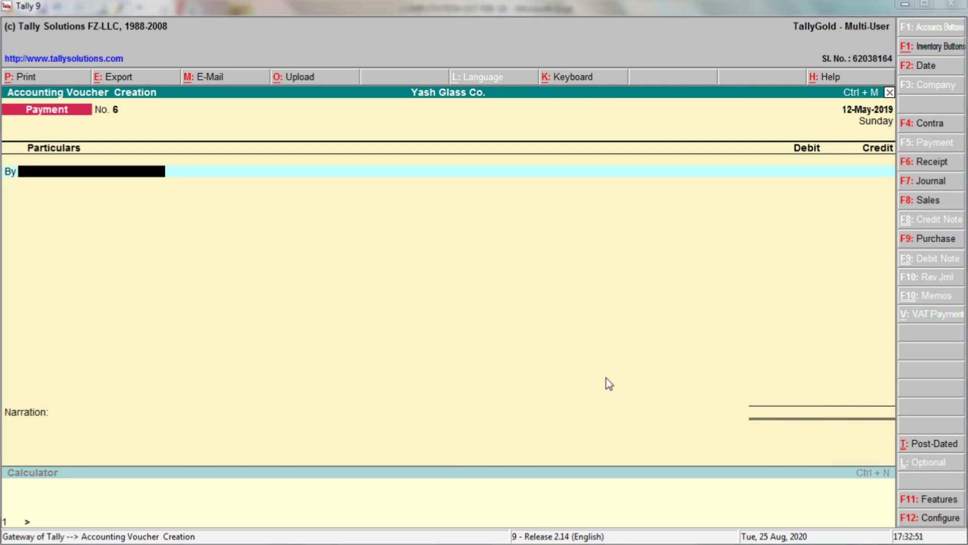
Check the entry in row 36 of the Excel sheet and select Prop. Partner,Dir. (Credit Card) as the next payment voucher's debit ledger
key("alt+Tab")
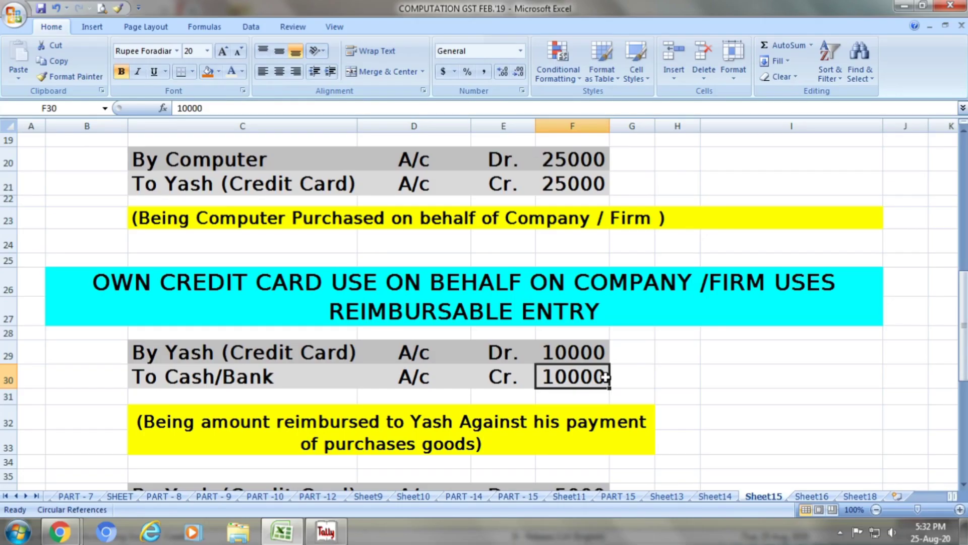
scroll(605, 377, "down", 2)
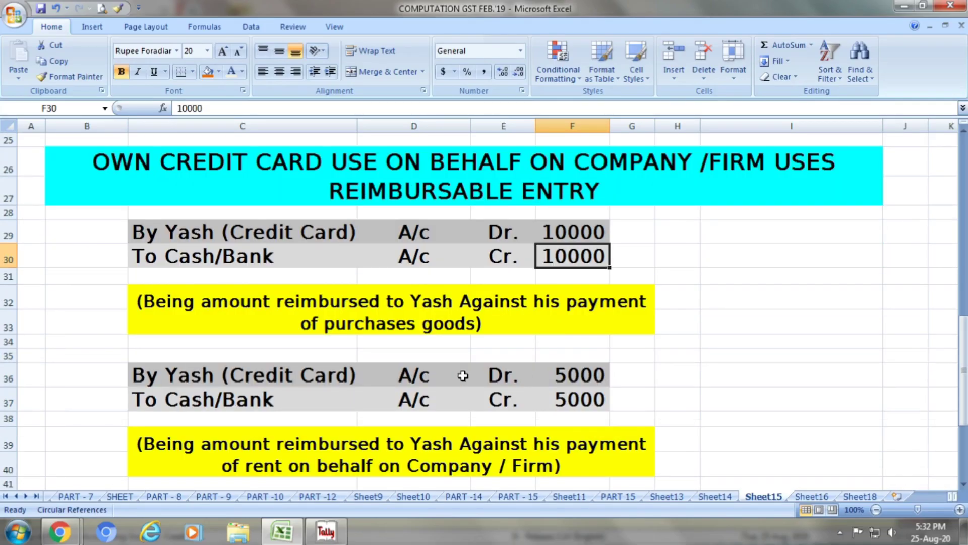
left_click(329, 372)
left_click(423, 372)
left_click(498, 378)
left_click(574, 382)
key("alt+Tab")
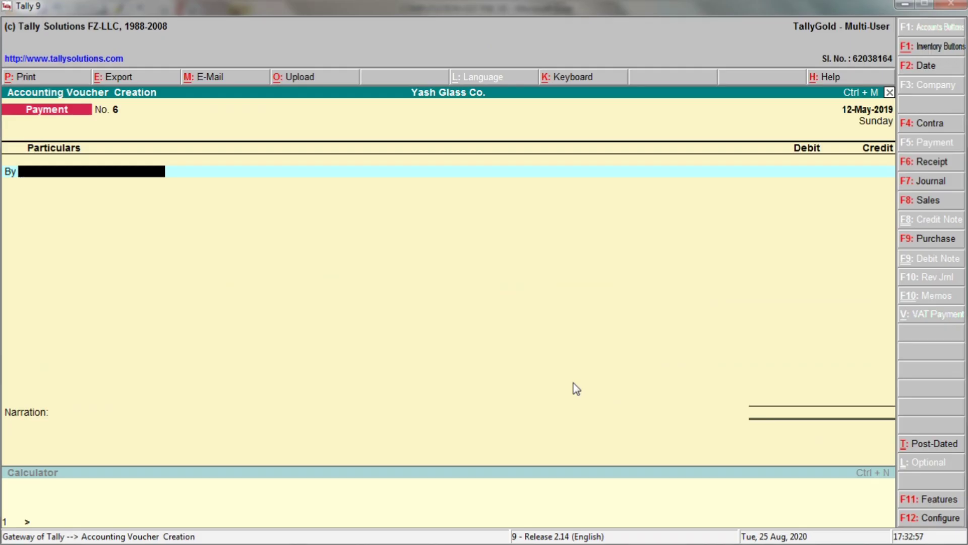
type("Pro")
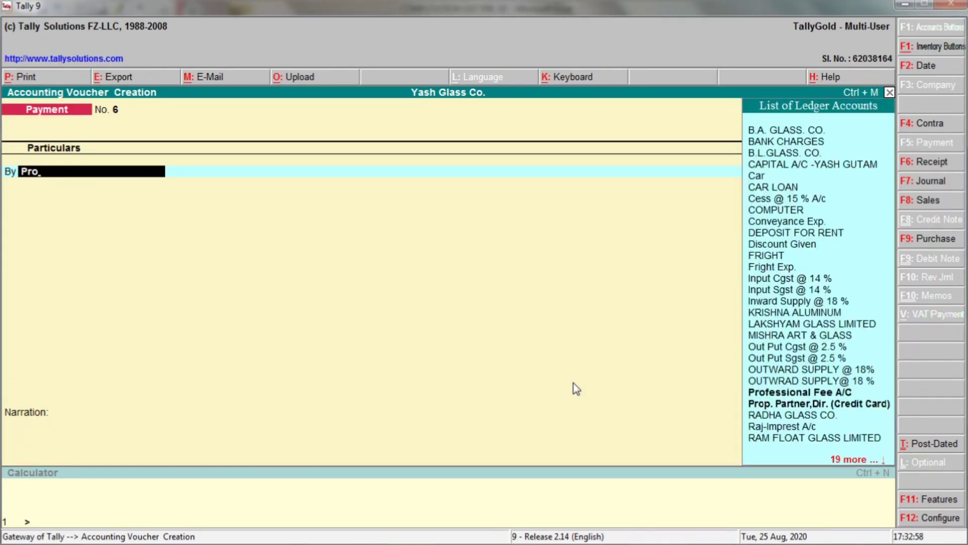
key("Down")
key("Return")
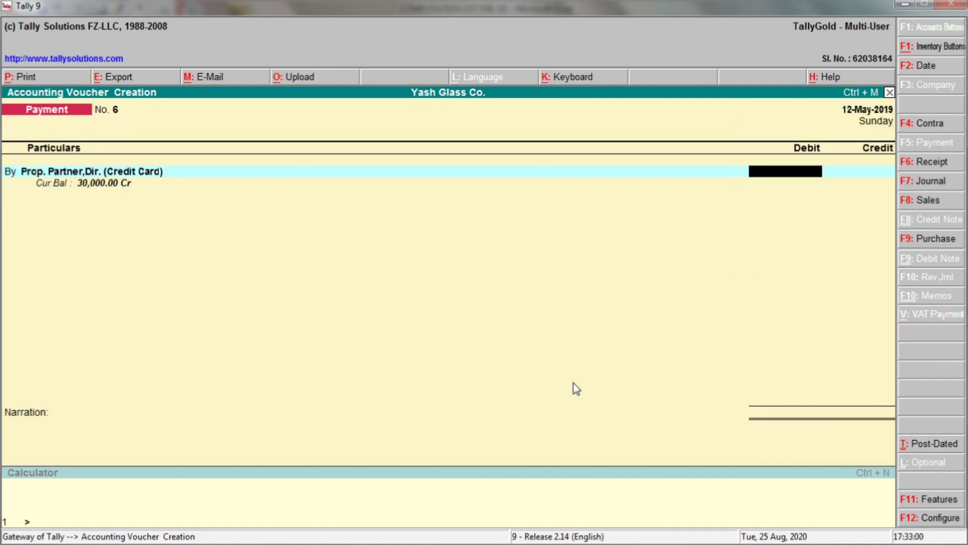
Debit the credit card ledger with 5000 and credit the same amount to OBC BANK in the payment voucher
key("alt+Tab")
key("alt+Tab")
type("5000")
key("Return")
key("Return")
key("Return")
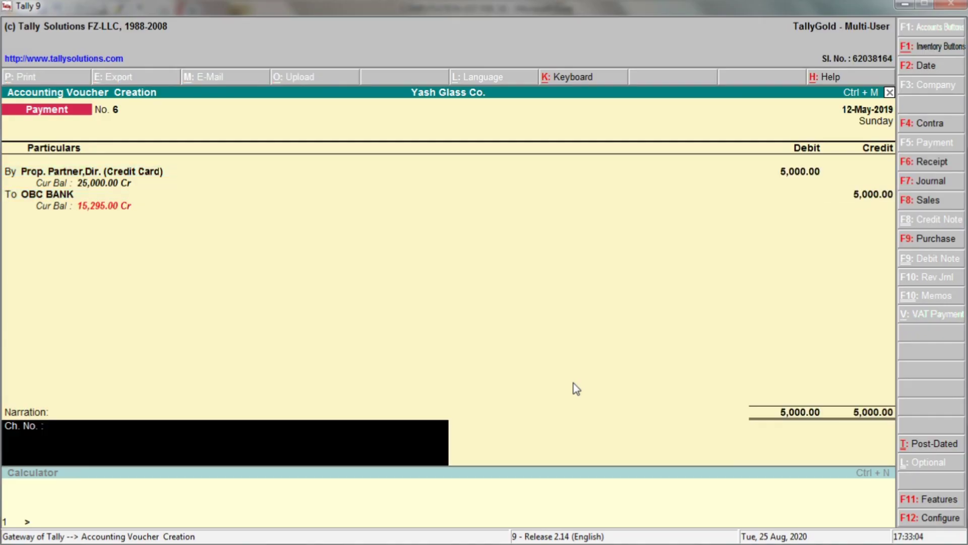
Check the Cash/Bank credit line and narration in rows 37 to 40 of the Excel sheet and save Tally's payment voucher with the narration "same as"
key("alt+Tab")
left_click(297, 394)
left_click(423, 395)
left_click(503, 401)
left_click(580, 399)
left_click(511, 447)
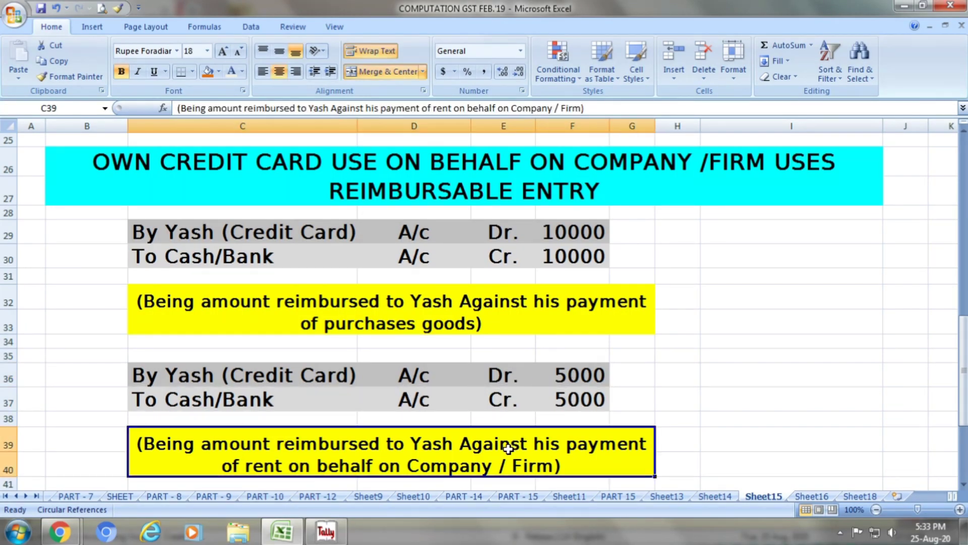
key("alt+Tab")
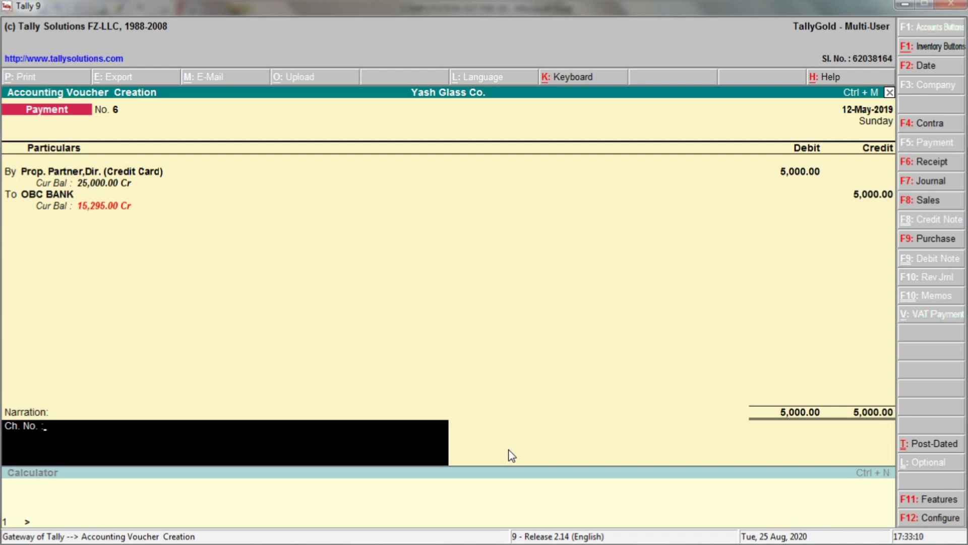
type("same as")
key("Return")
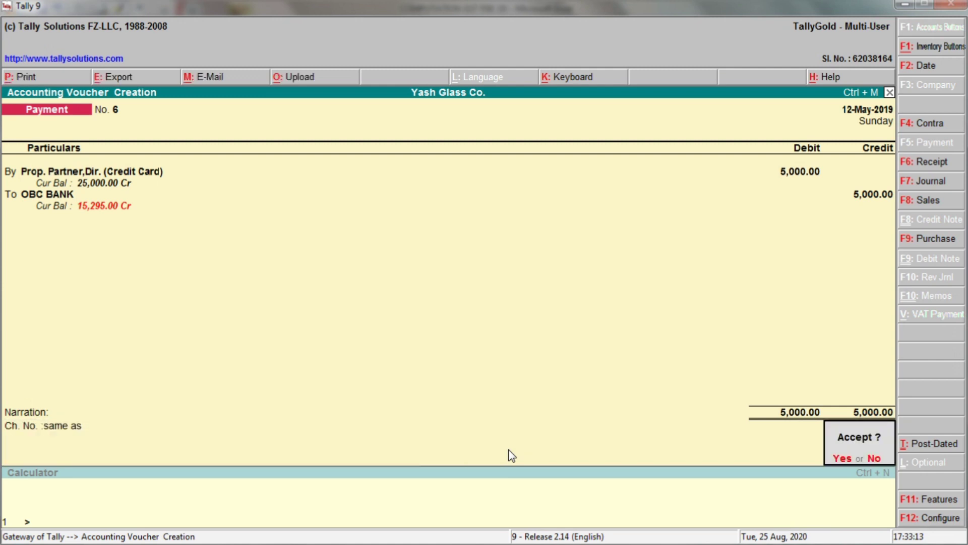
key("Return")
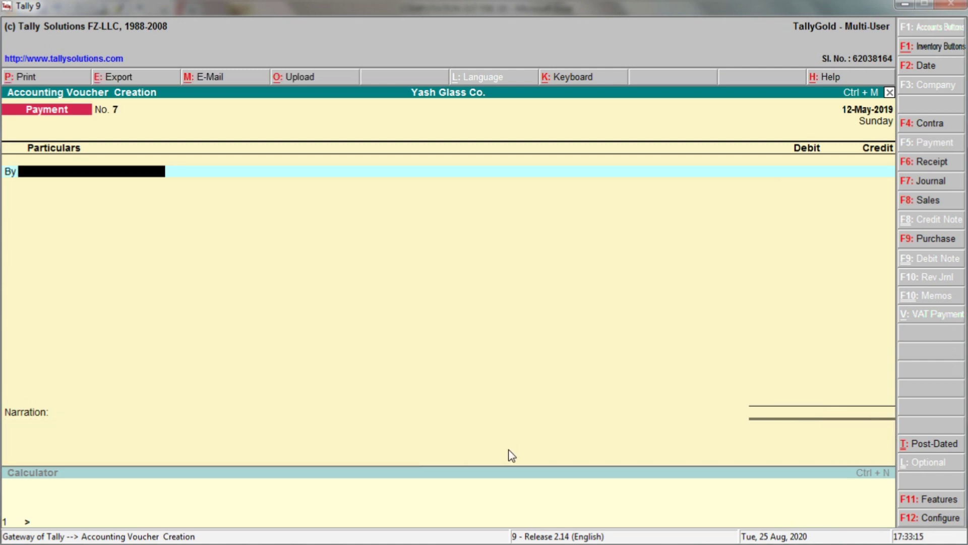
Check the entry in row 42 of the Excel sheet and select Prop. Partner,Dir. (Credit Card) as the new payment voucher's debit ledger in Tally
key("alt+Tab")
scroll(508, 448, "down", 2)
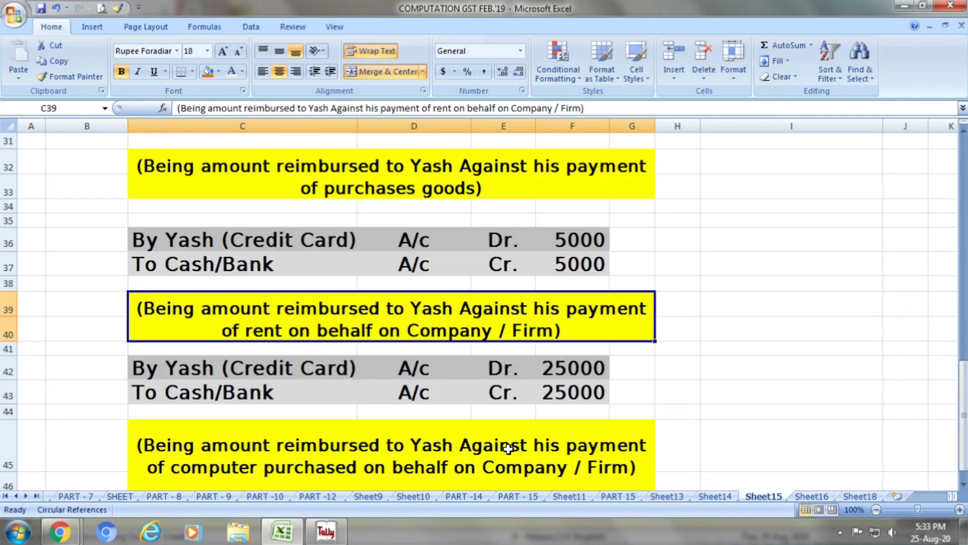
key("alt+Tab")
key("alt+Tab")
left_click(282, 369)
left_click(411, 368)
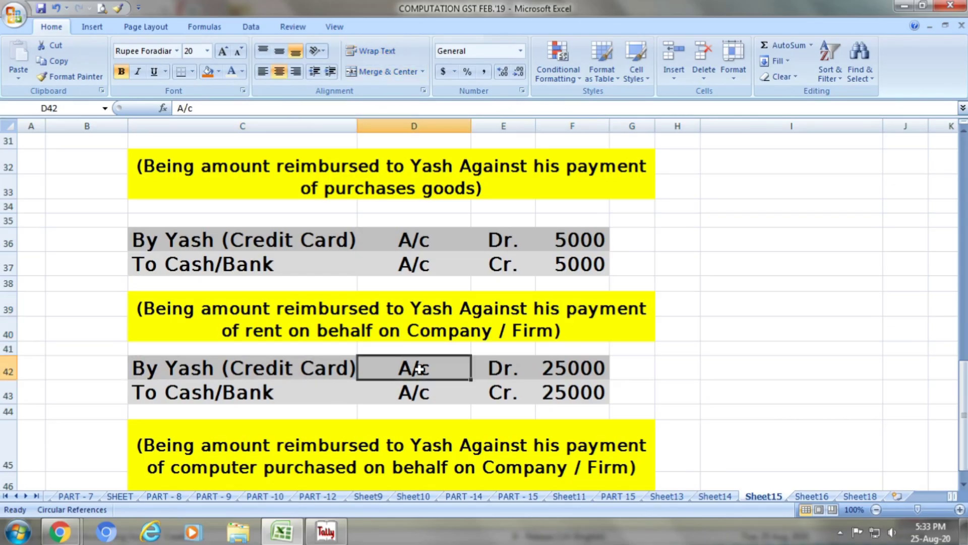
left_click(511, 381)
left_click(510, 368)
left_click(595, 369)
key("alt+Tab")
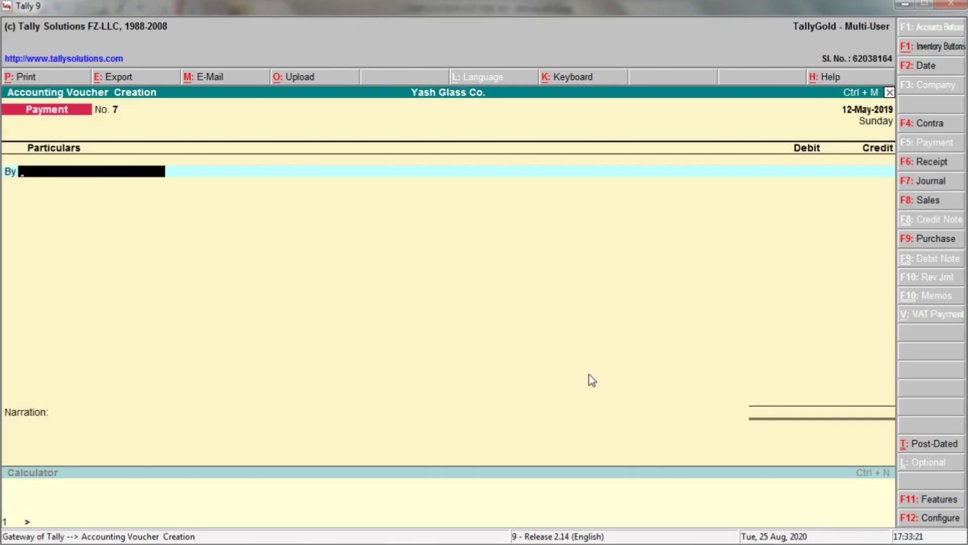
type("Pr")
key("Down")
key("Return")
Debit the credit card ledger with 25000 and credit the same amount to OBC BANK in the Tally payment voucher
key("alt+Tab")
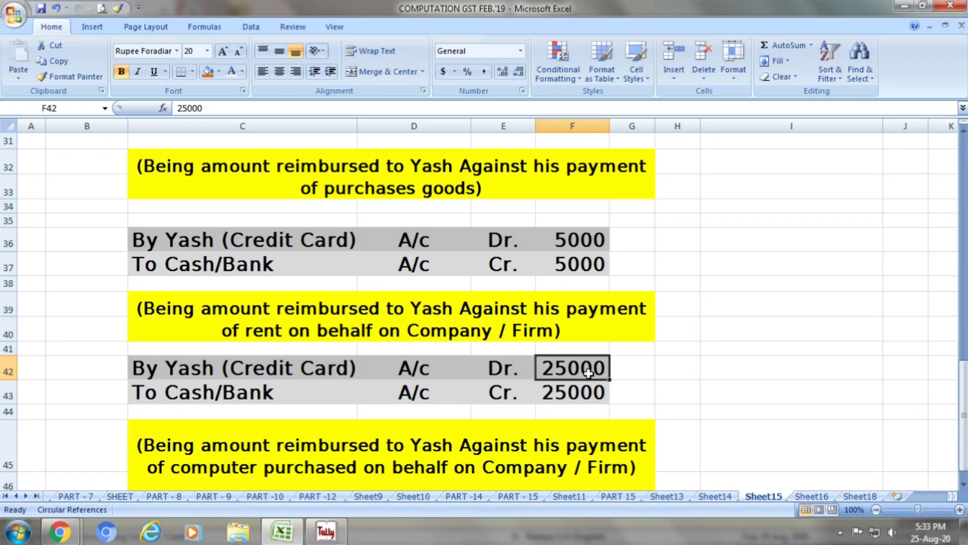
key("alt+Tab")
type("25000")
key("Return")
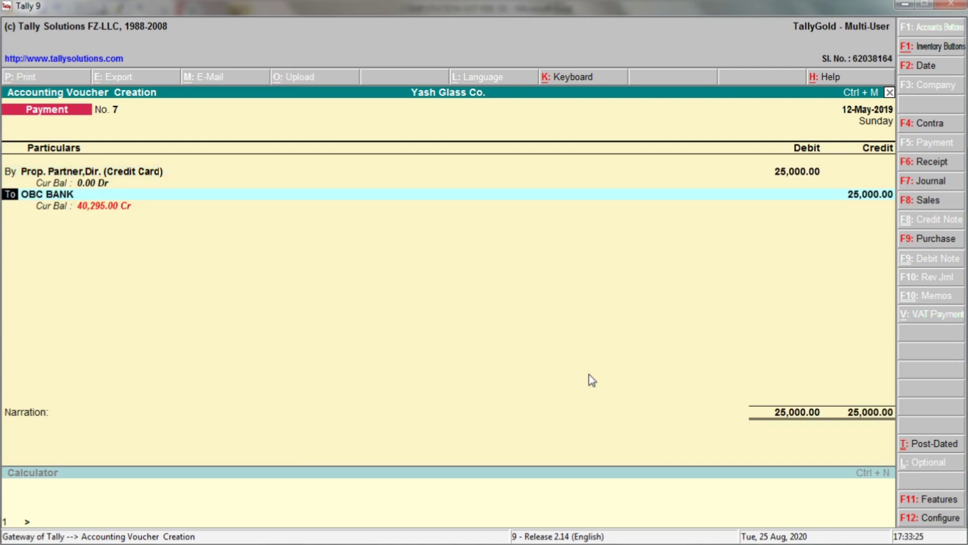
key("Return")
key("Return")
key("Return")
Enter "Same as" as the narration of the 25000 payment voucher in Tally and save the voucher
key("alt+Tab")
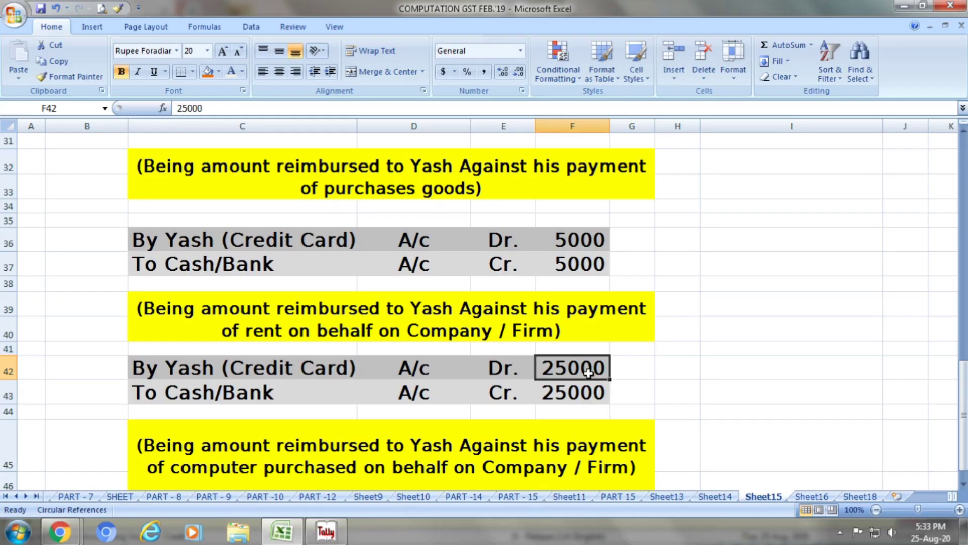
key("alt+Tab")
type("Same as")
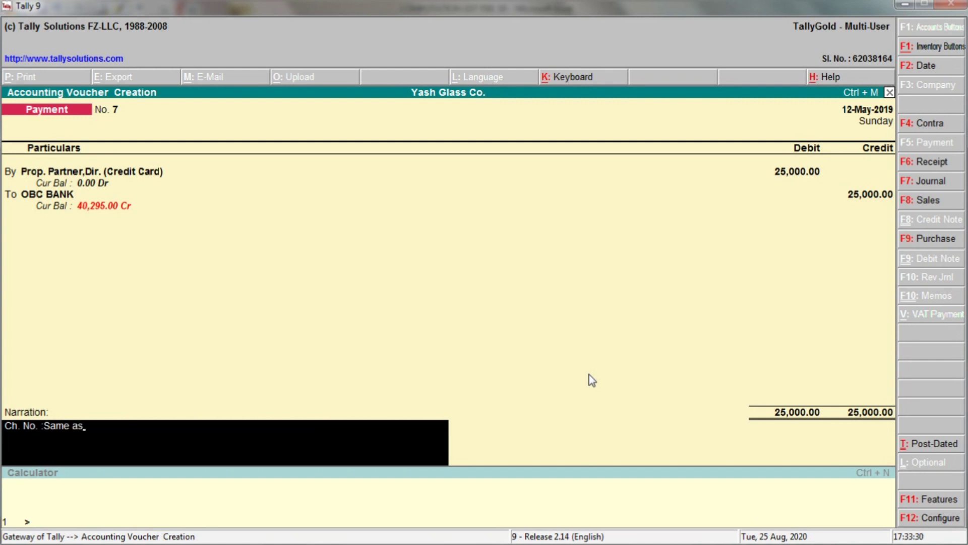
key("Return")
key("Return")
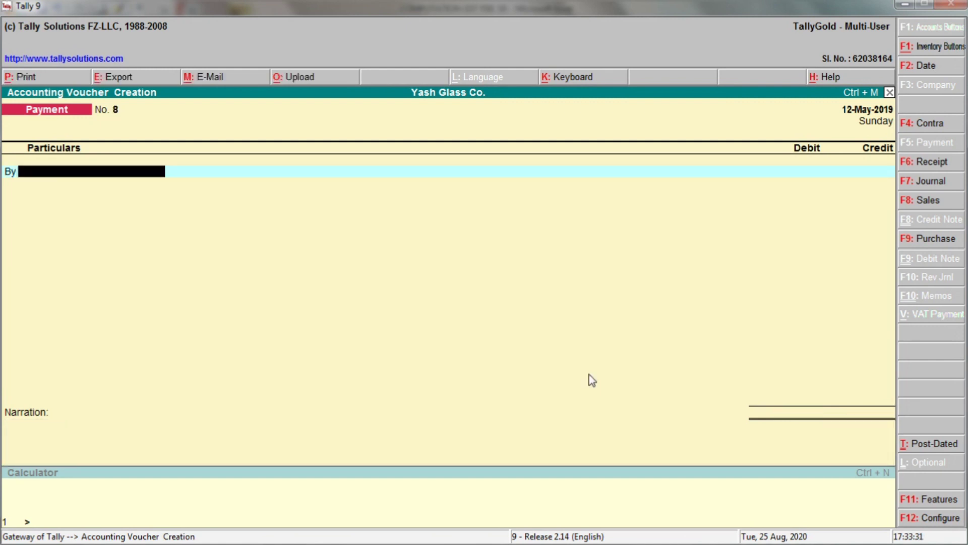
Check the Cash/Bank credit line in row 43 and the computer reimbursement narration in row 45 of the Excel sheet
key("alt+Tab")
scroll(588, 372, "down", 1)
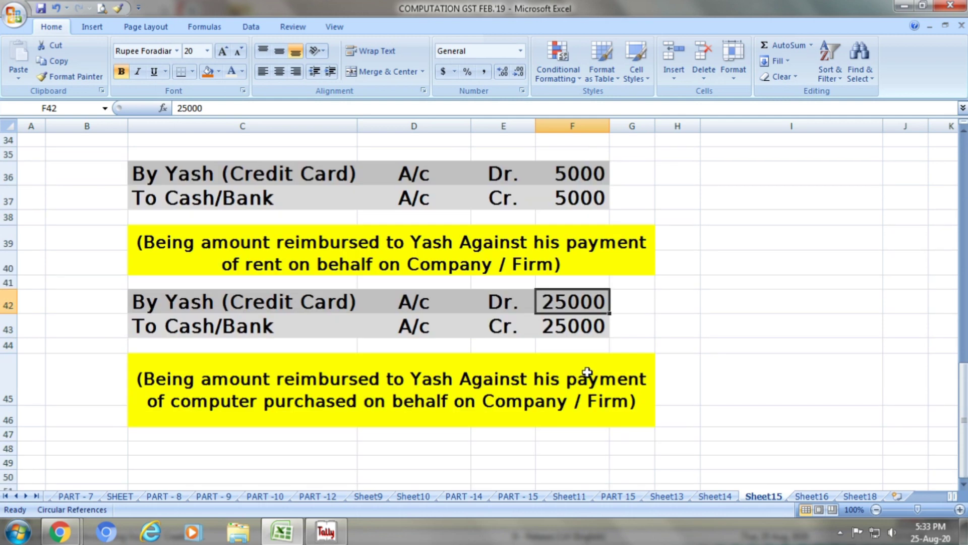
left_click(272, 319)
left_click(393, 321)
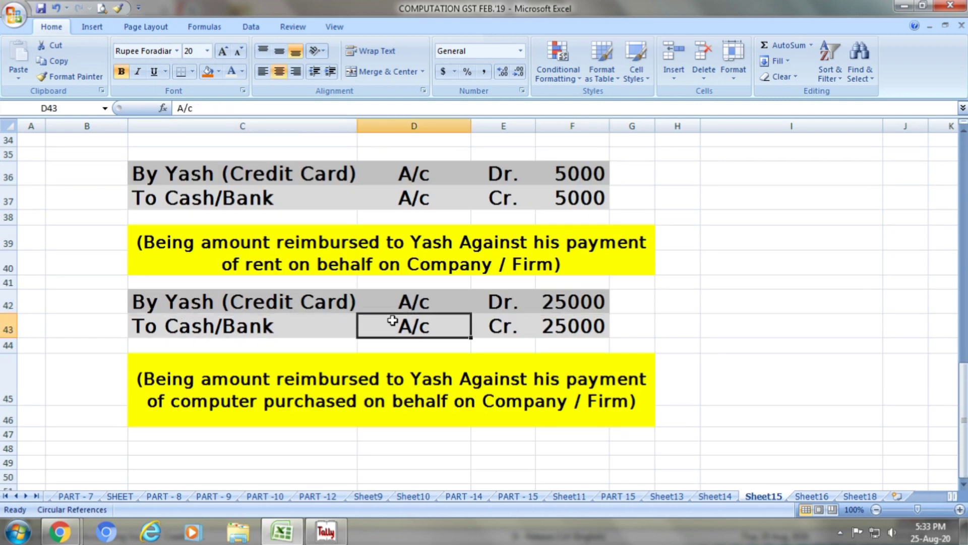
left_click(496, 323)
left_click(579, 327)
double_click(475, 402)
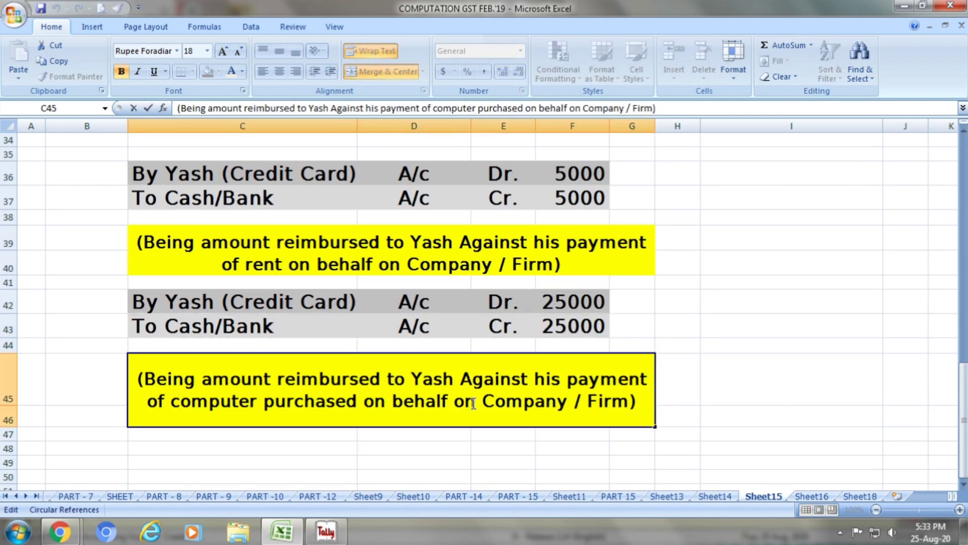
Leave voucher entry in Tally and open the May vouchers of Prop. Partner,Dir. (Credit Card) from the Balance Sheet
key("alt+Tab")
key("Escape")
key("Return")
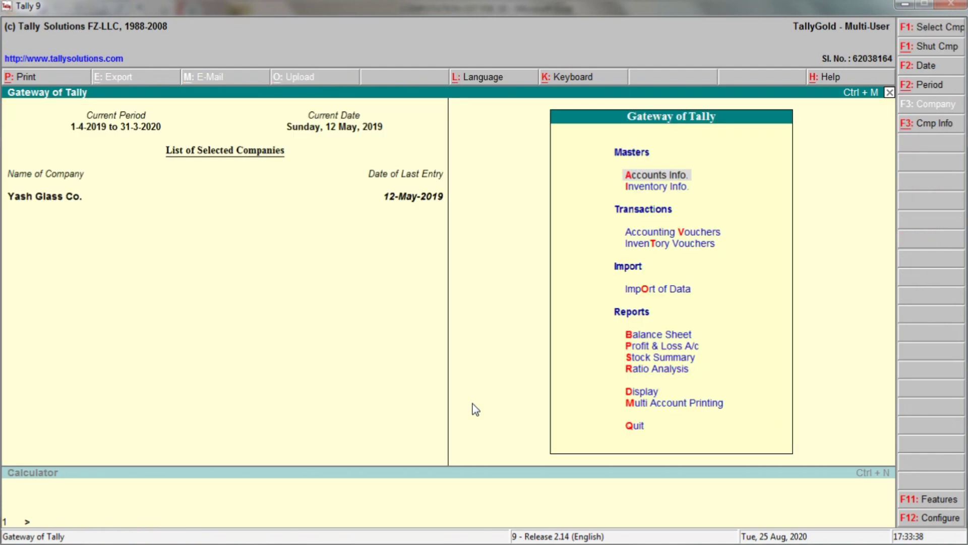
key("b")
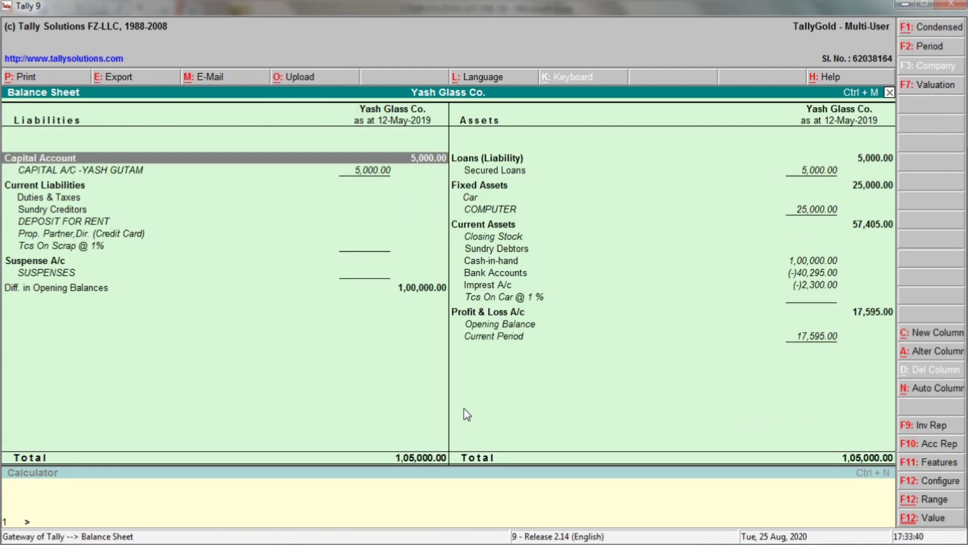
double_click(129, 234)
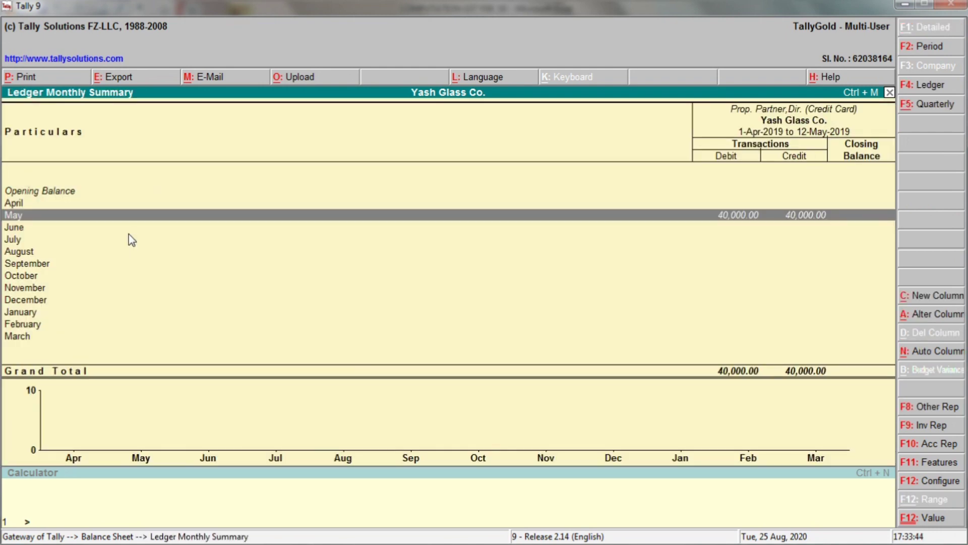
key("Return")
Compare the May journal credits with the OBC BANK payment debits in the credit card ledger and close the voucher list
key("Down")
key("Down")
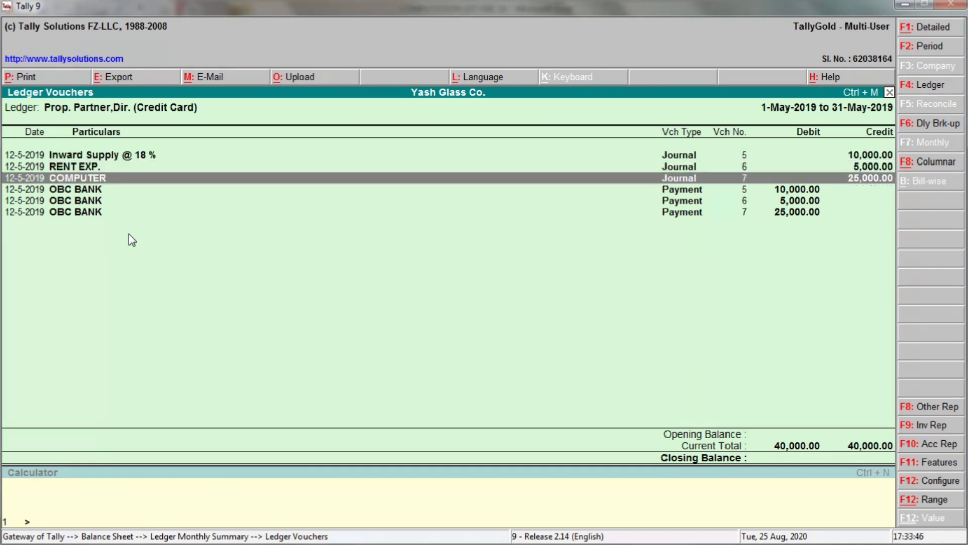
key("Up")
key("Up")
key("Down")
key("Down")
key("Down")
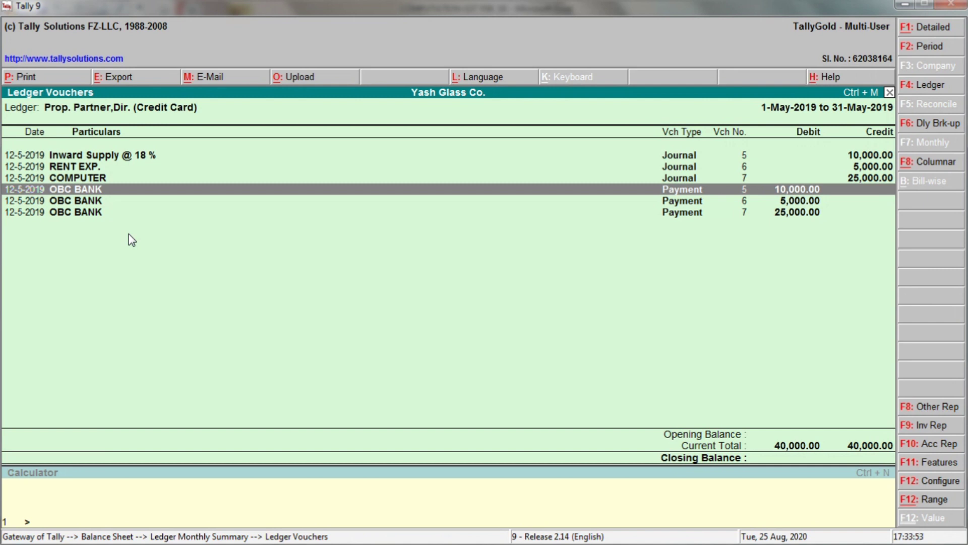
key("Down")
key("Down")
key("Up")
key("Up")
key("Up")
key("Down")
key("Down")
key("Down")
key("Up")
key("Up")
key("Down")
key("Escape")
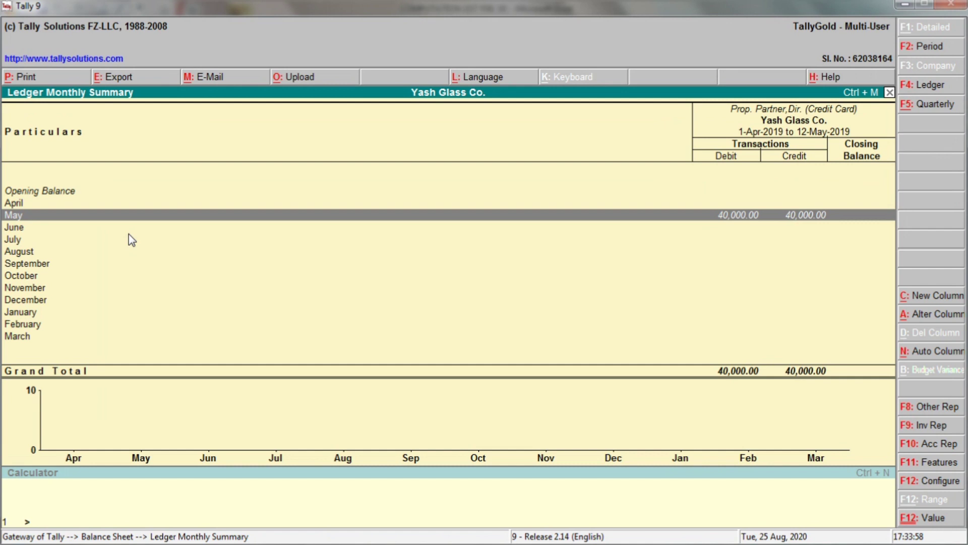
Return to the Balance Sheet, reopen the credit card ledger's May vouchers for another look, and go back to the Balance Sheet
key("Escape")
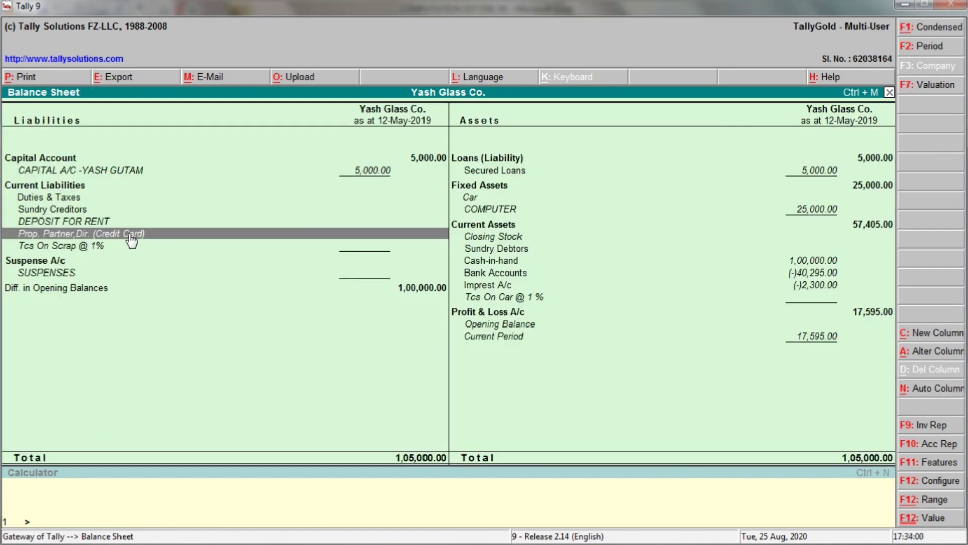
key("Down")
key("Up")
key("Return")
key("Return")
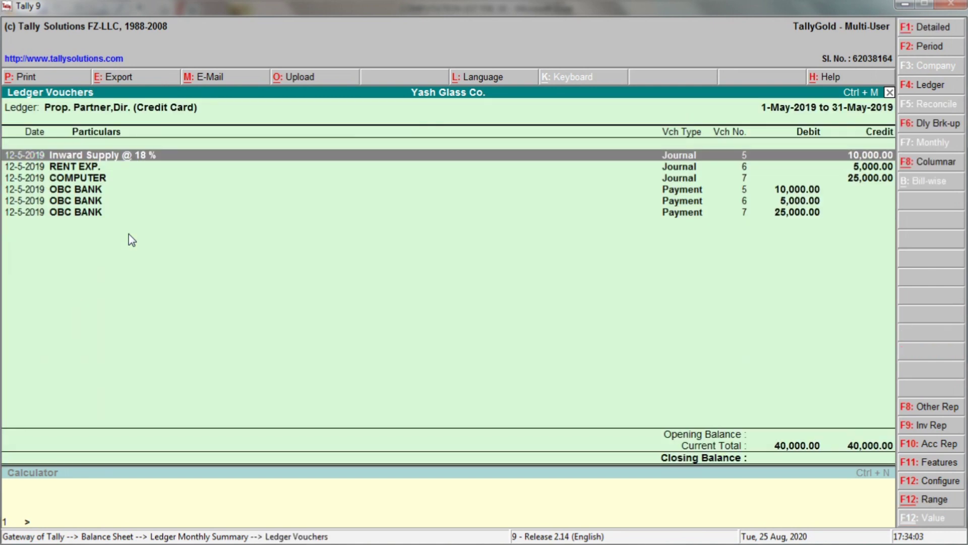
key("Escape")
key("Escape")
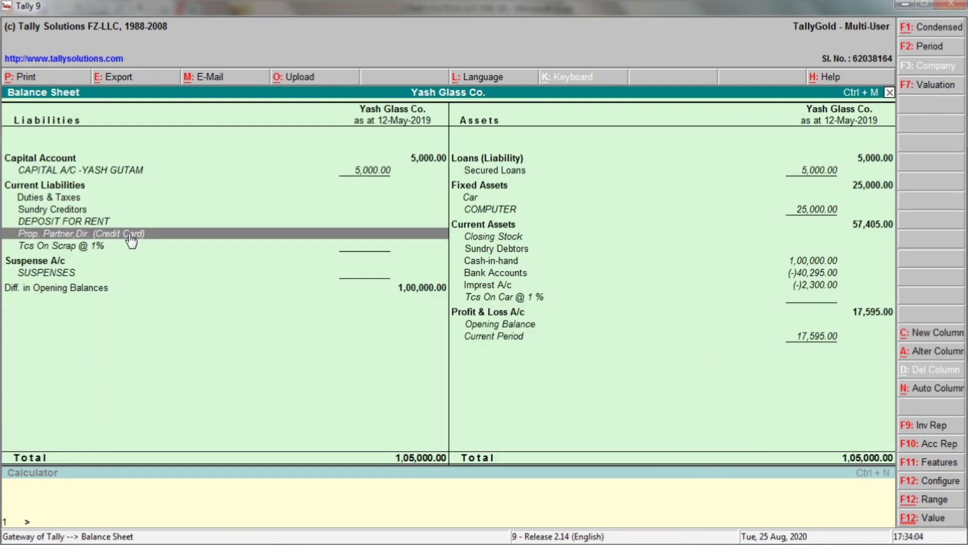
Switch to the Excel sheet and review the credit card entries from the reimbursements back up to the title
key("alt+Tab")
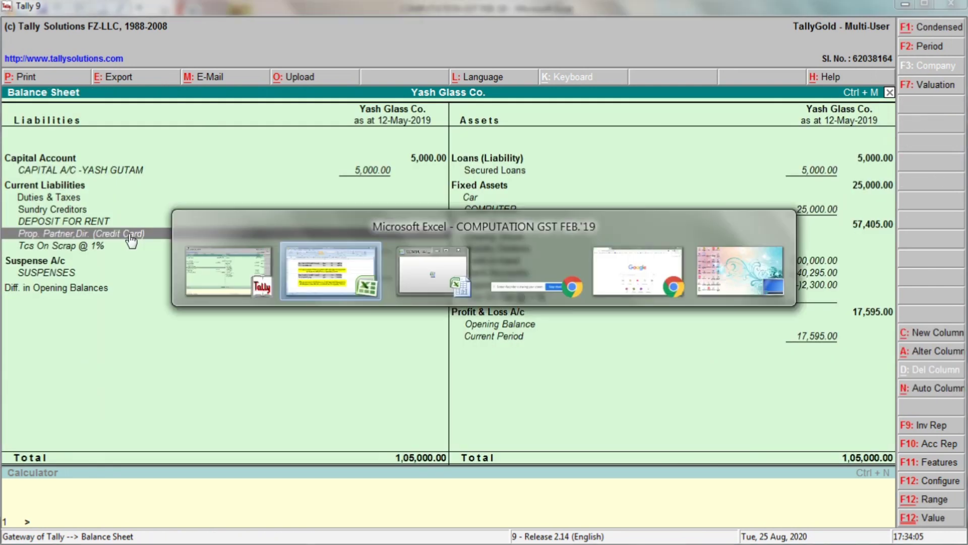
scroll(844, 279, "up", 2)
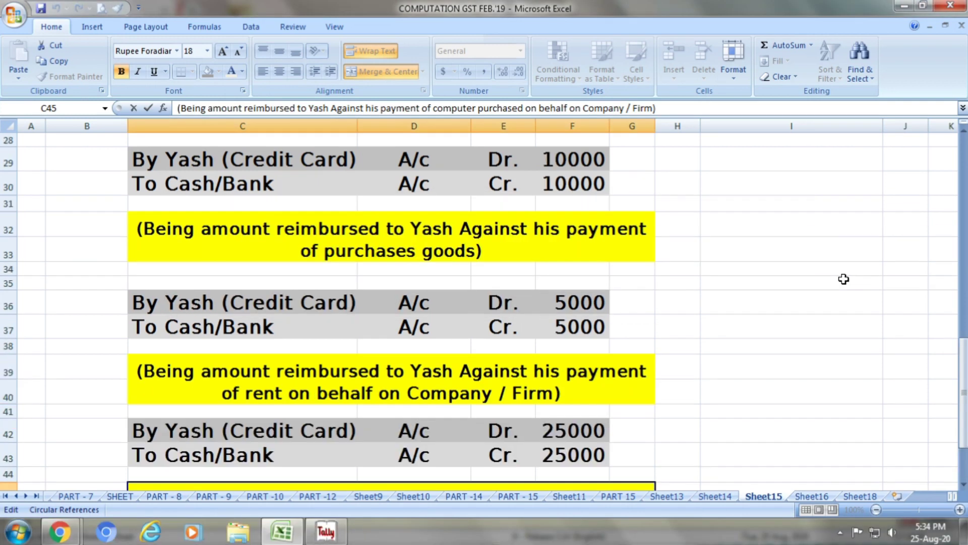
scroll(844, 279, "up", 9)
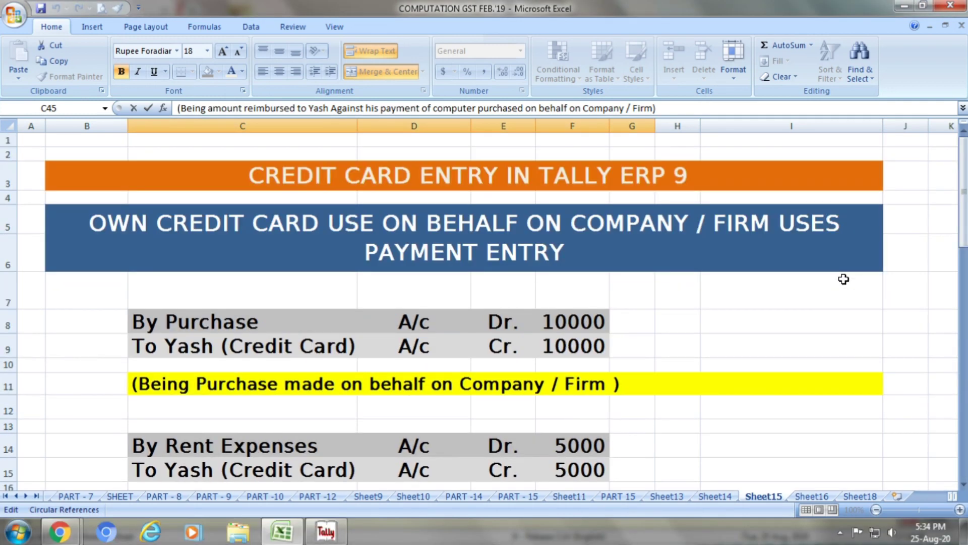